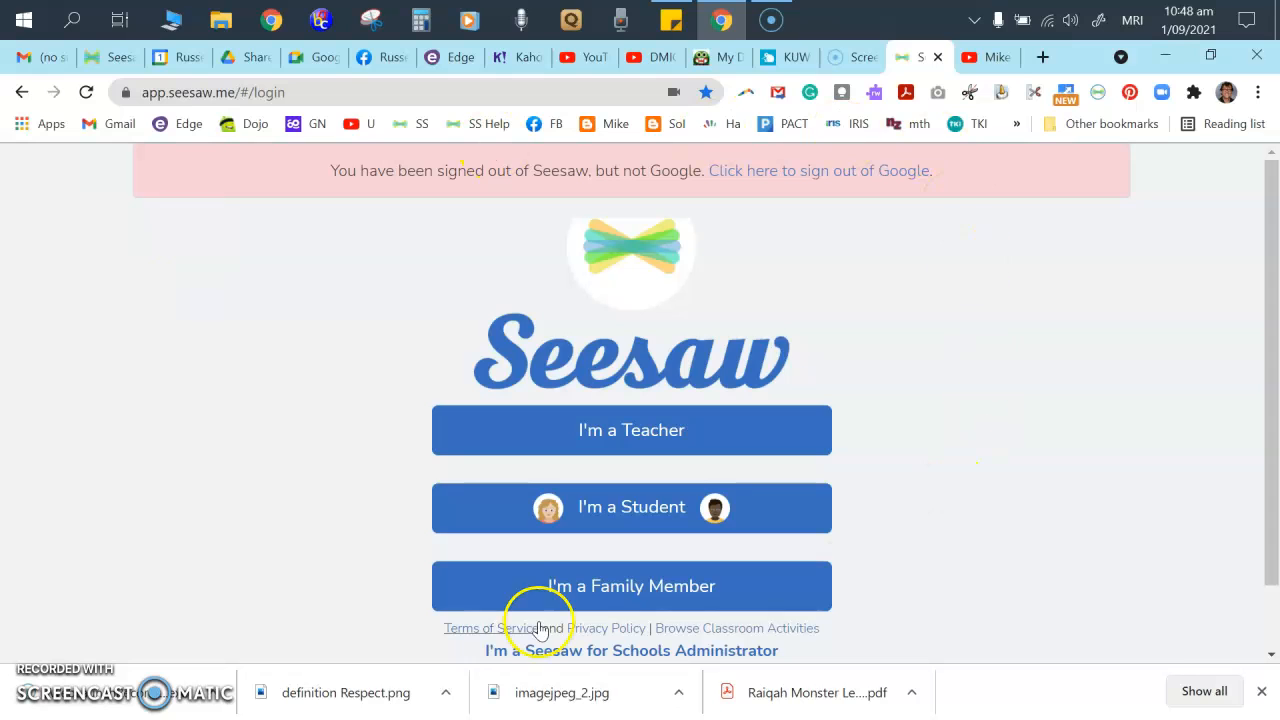
- Sign in as a teacher with Google, choosing the school account, to open the Room 1 journal
click(614, 428)
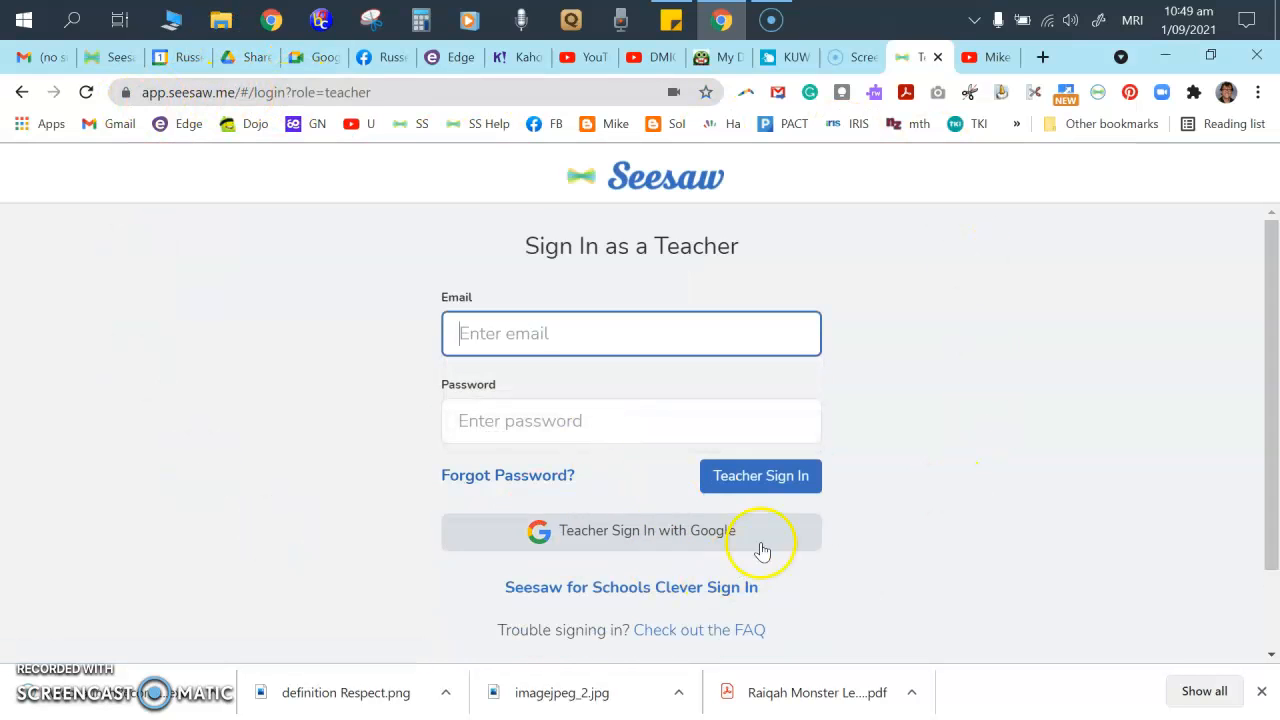
click(607, 536)
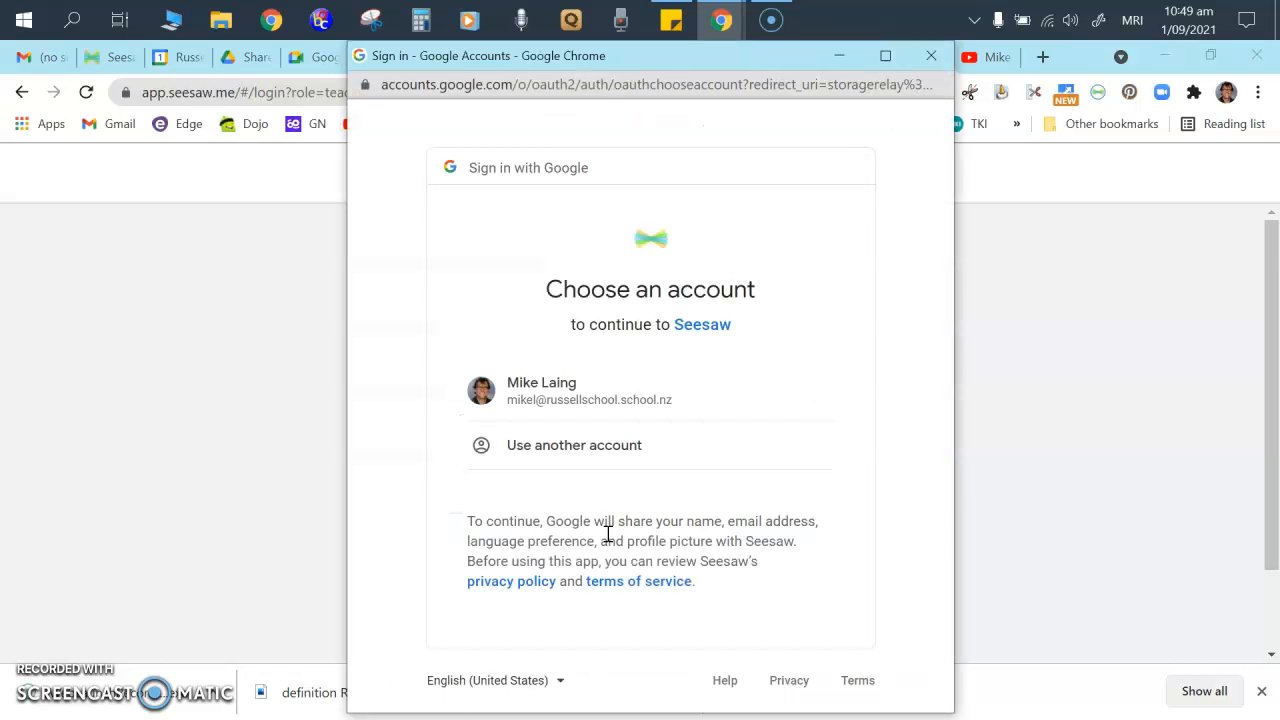
click(634, 384)
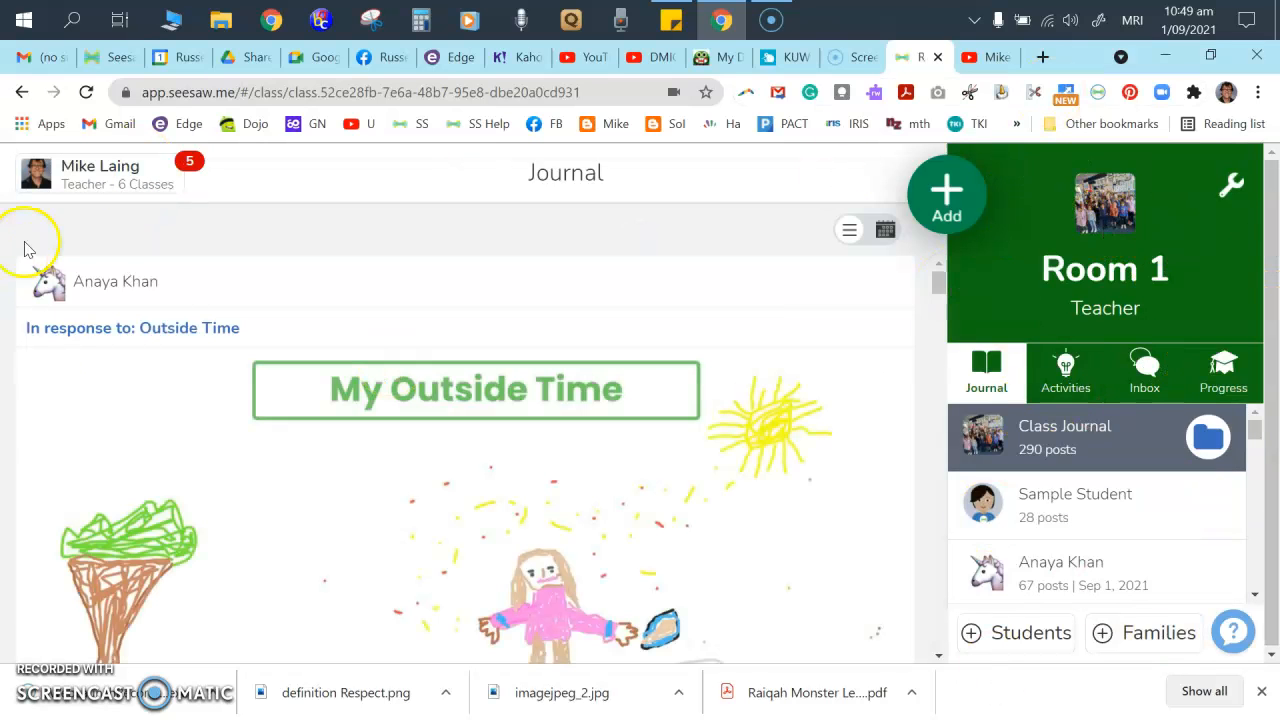
- Switch to the Room 10 class and scroll through its journal
click(88, 186)
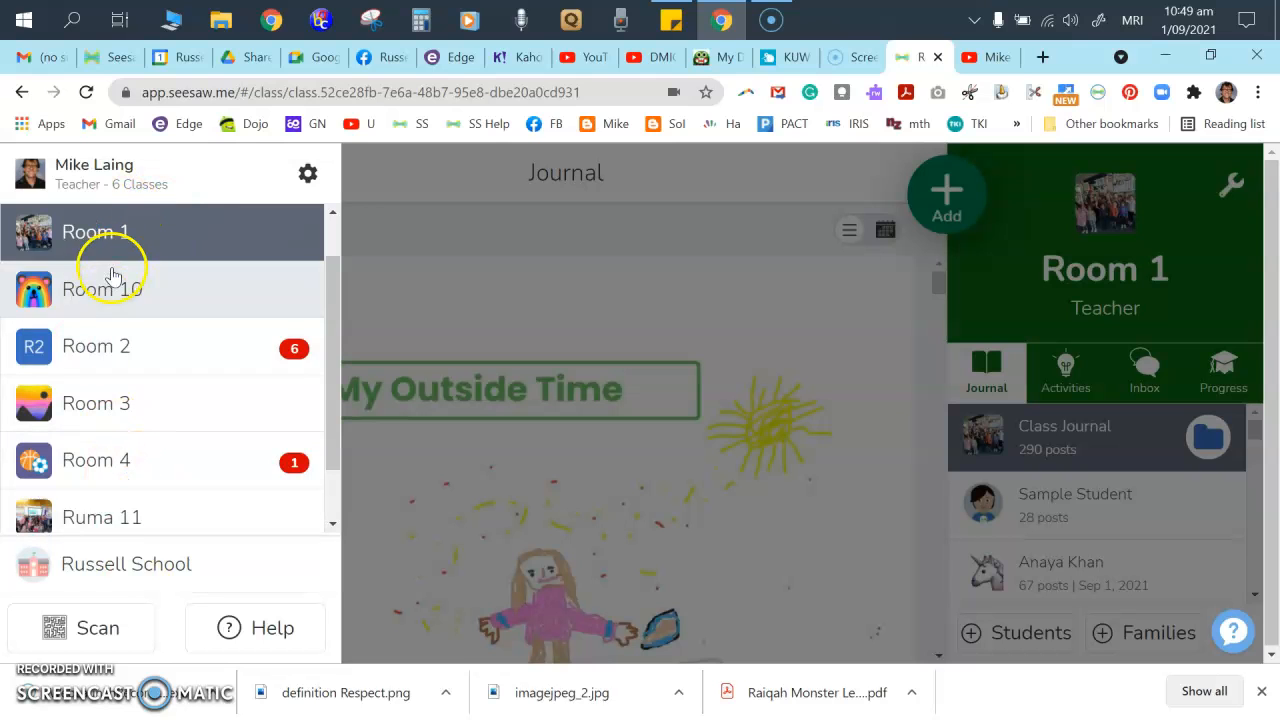
click(103, 298)
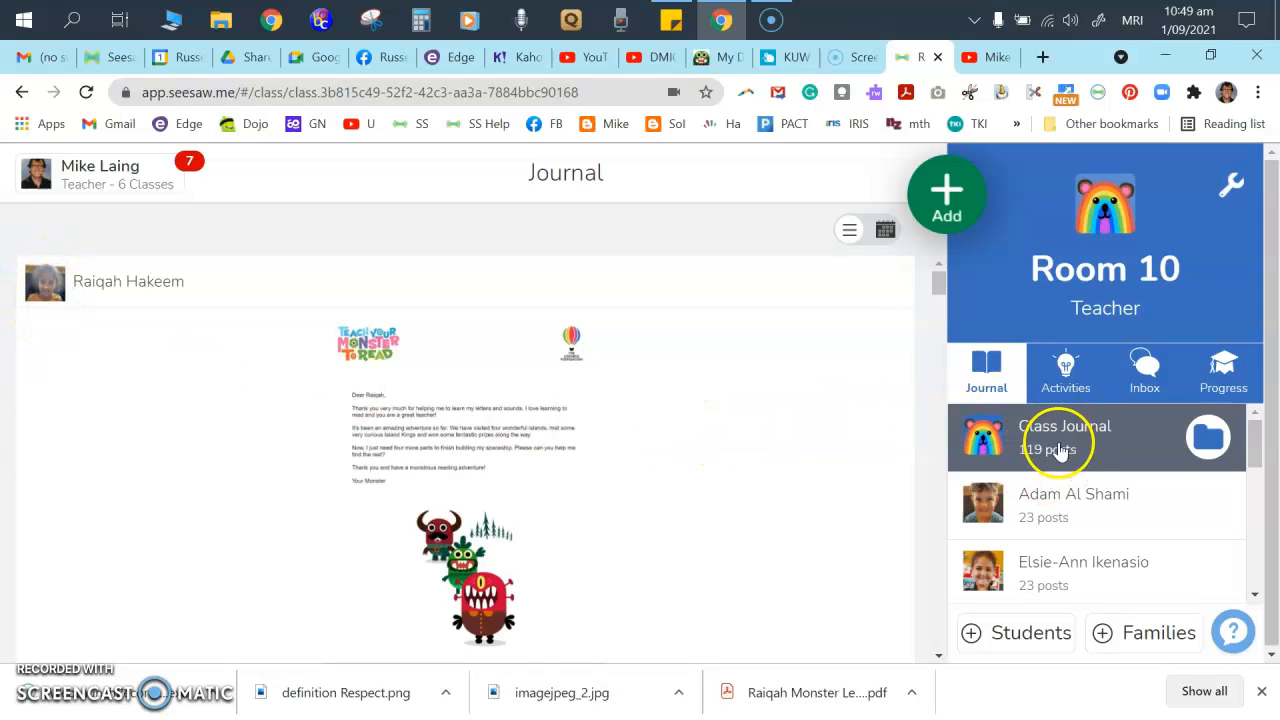
scroll(505, 410, down, 6)
scroll(500, 432, down, 12)
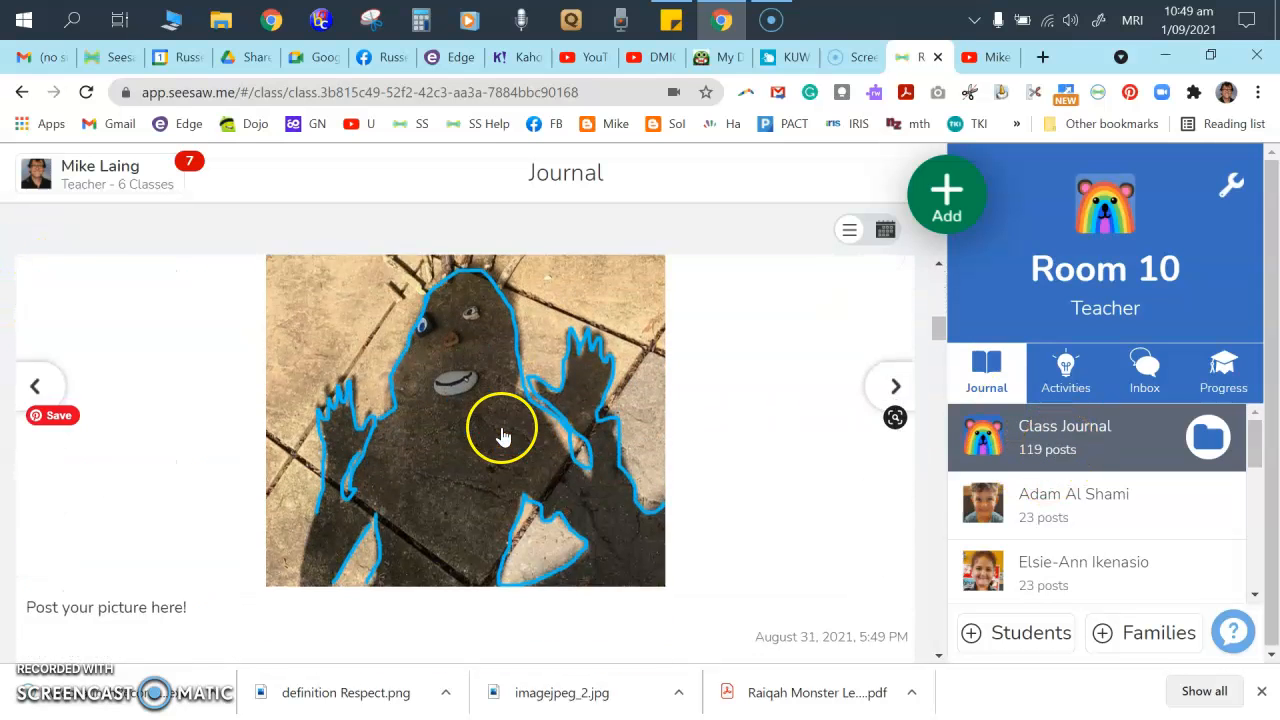
scroll(493, 443, down, 12)
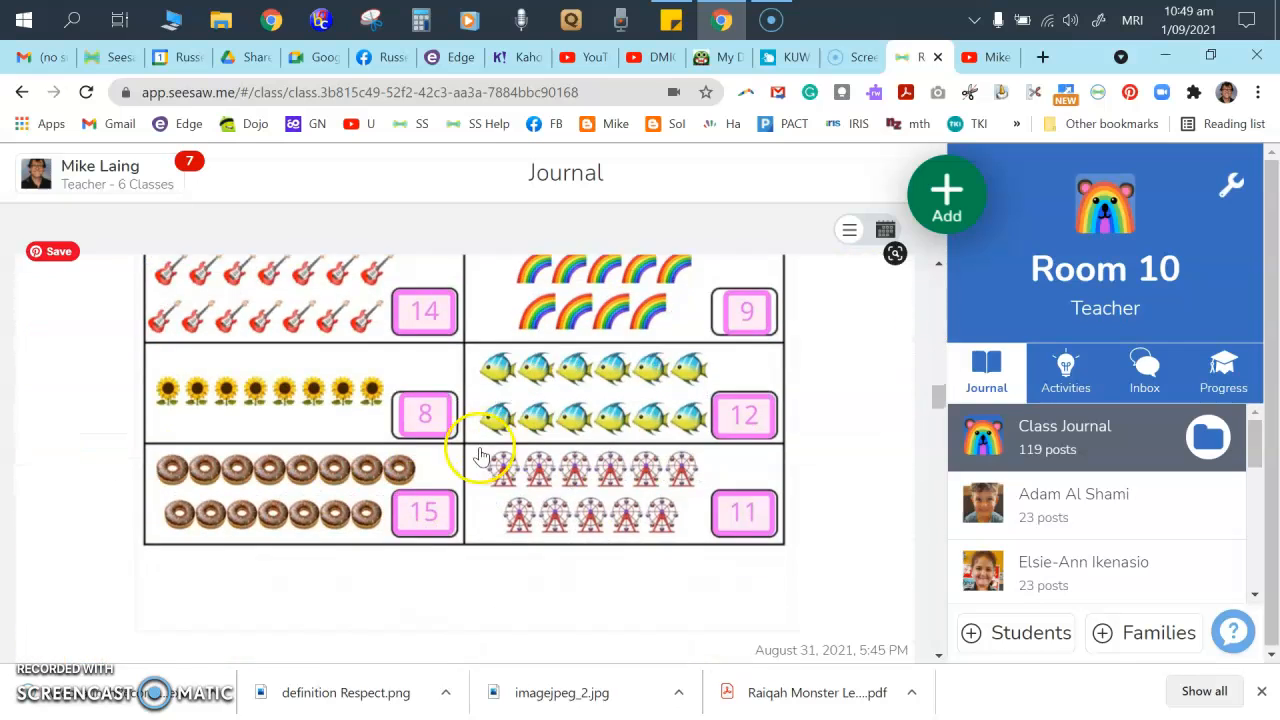
scroll(507, 548, down, 5)
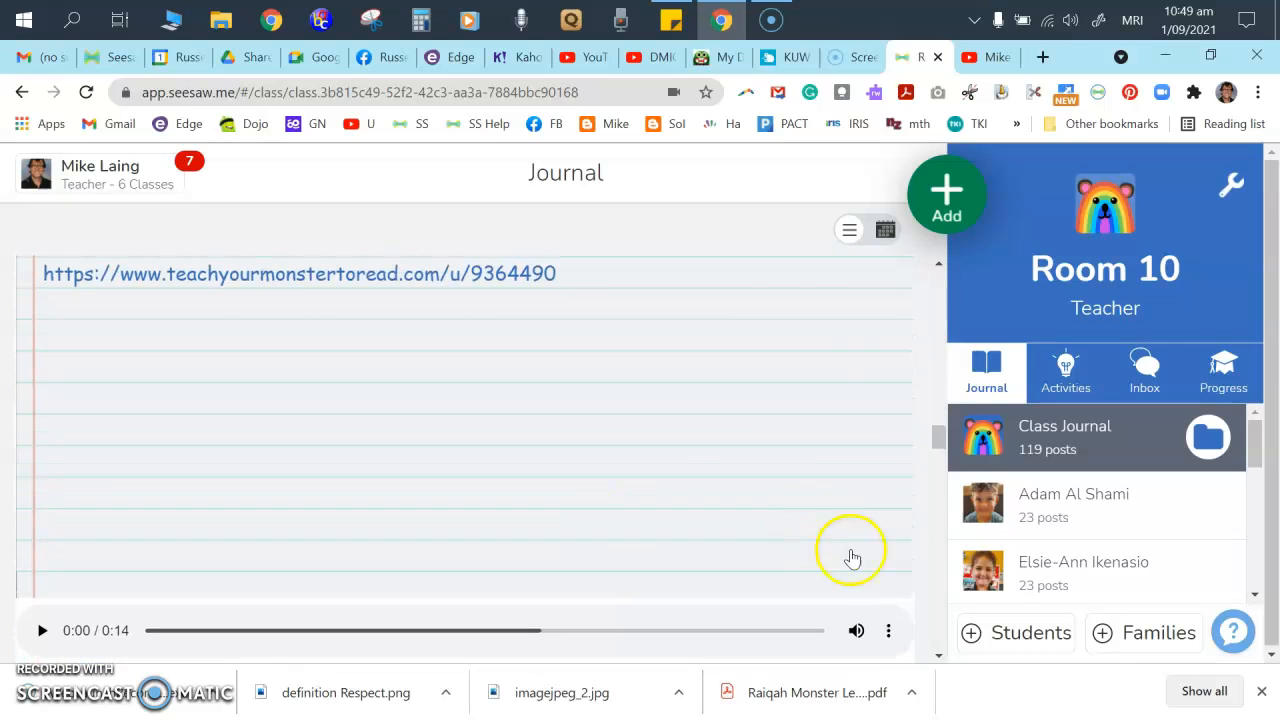
- Browse one student's individual posts, then return to the Room 10 whole-class journal
click(1047, 578)
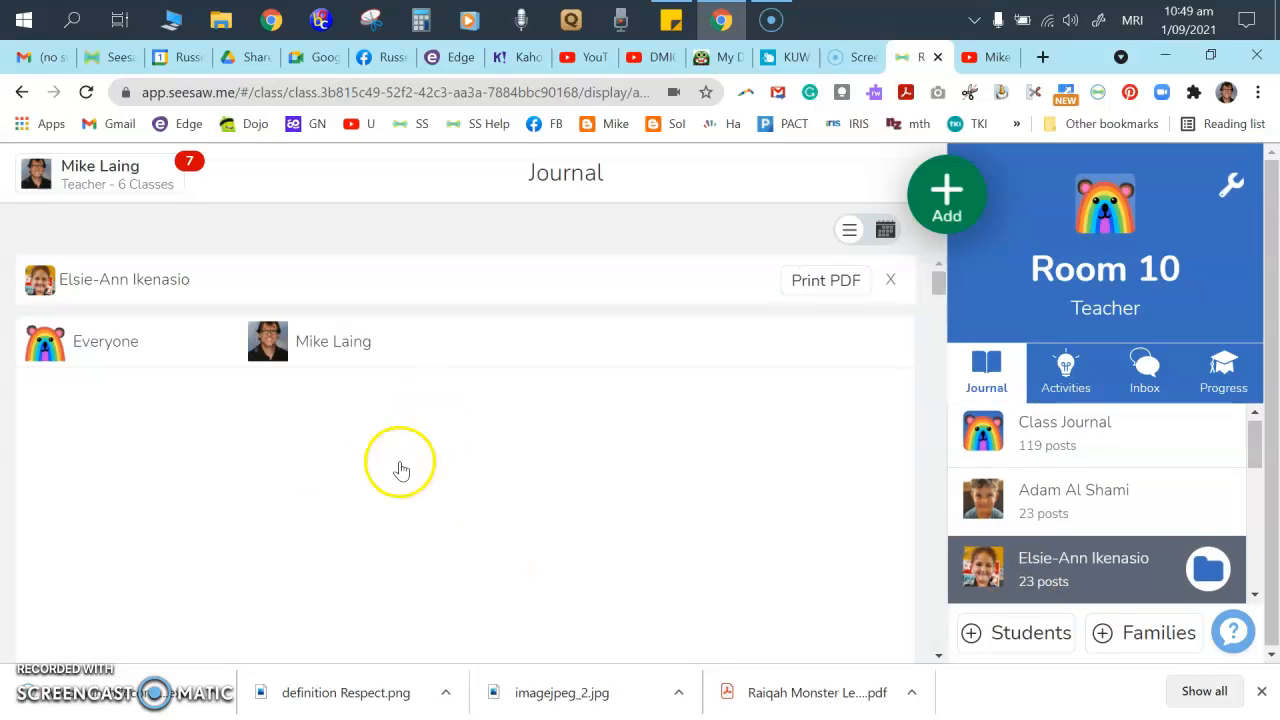
scroll(400, 466, down, 10)
scroll(469, 511, down, 7)
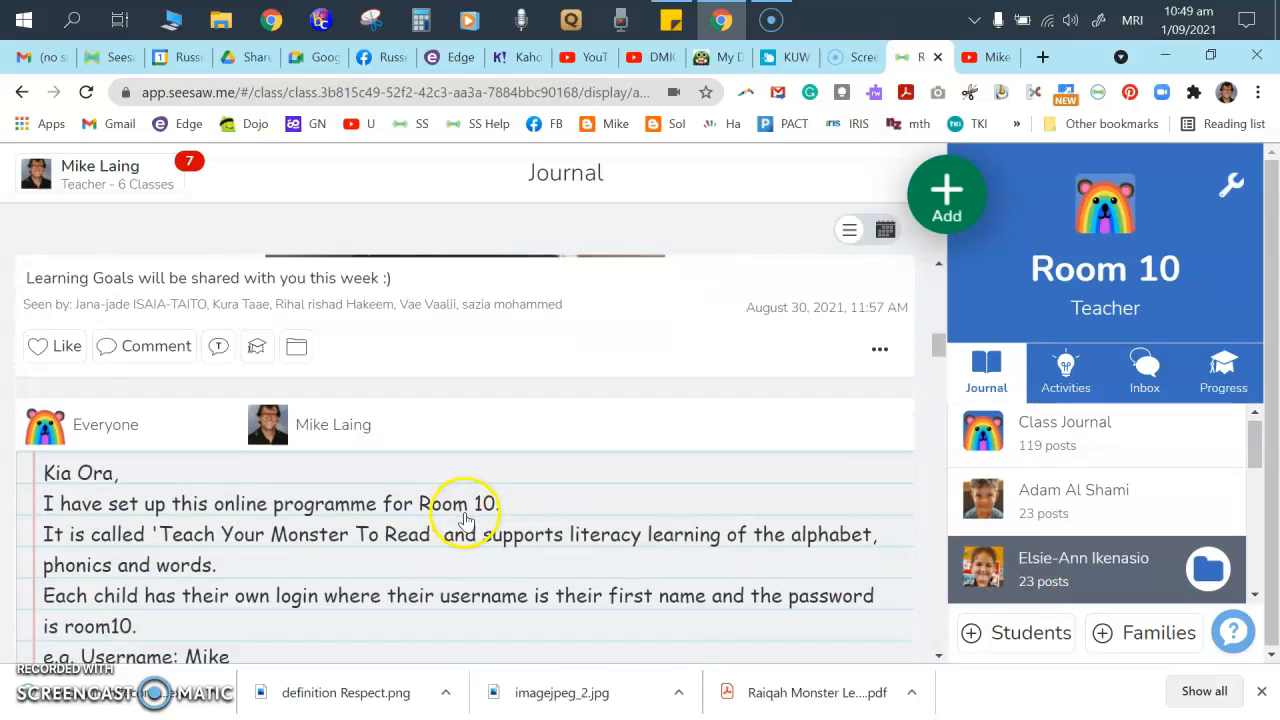
scroll(463, 523, up, 7)
scroll(464, 470, up, 5)
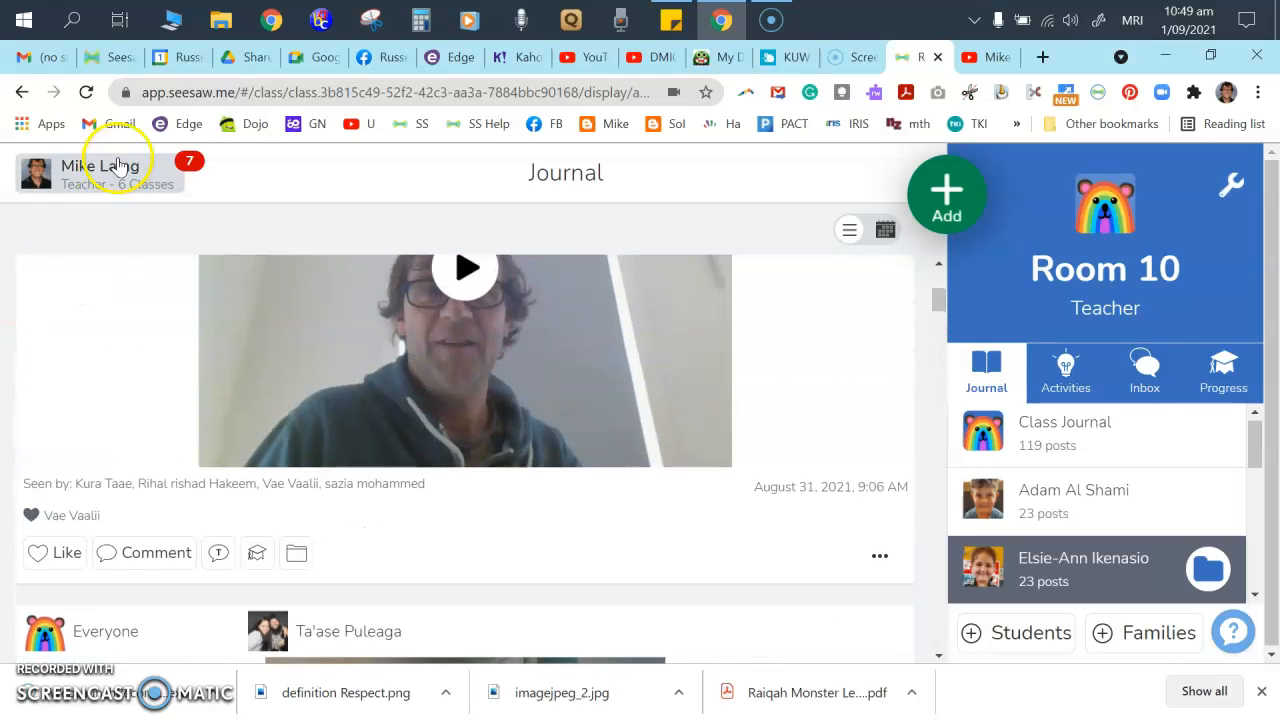
click(115, 172)
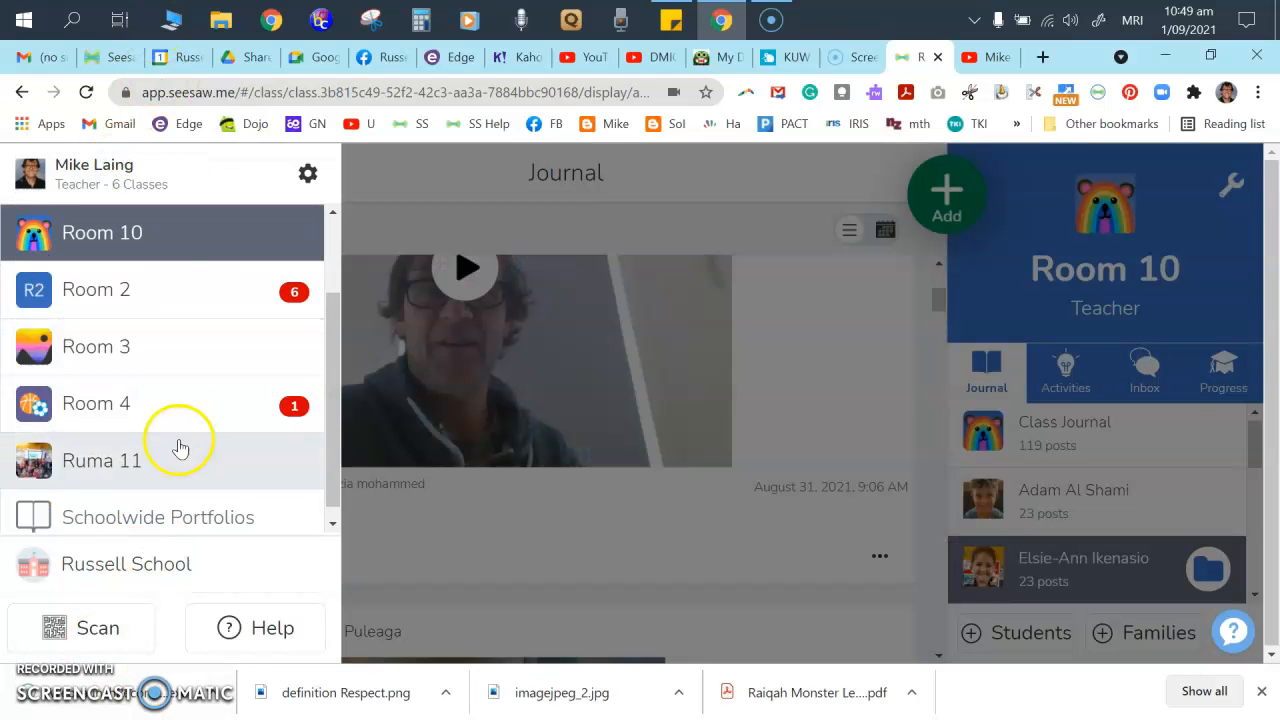
click(145, 237)
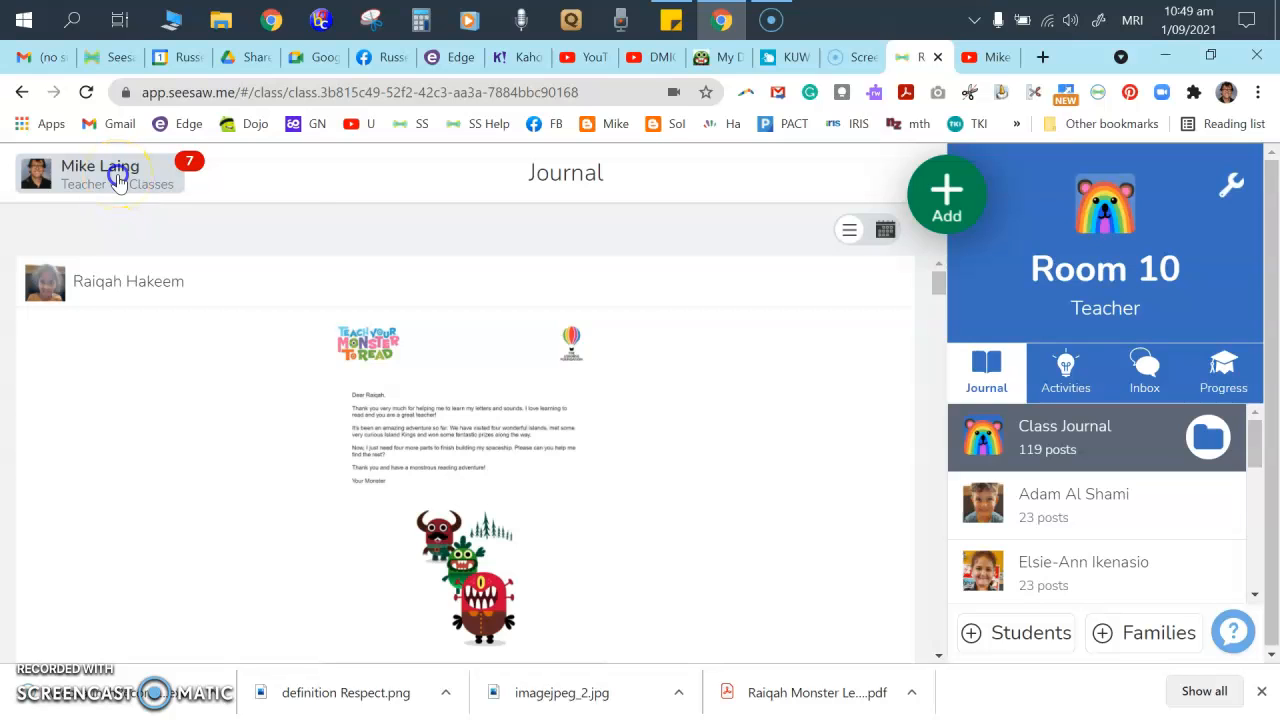
click(118, 180)
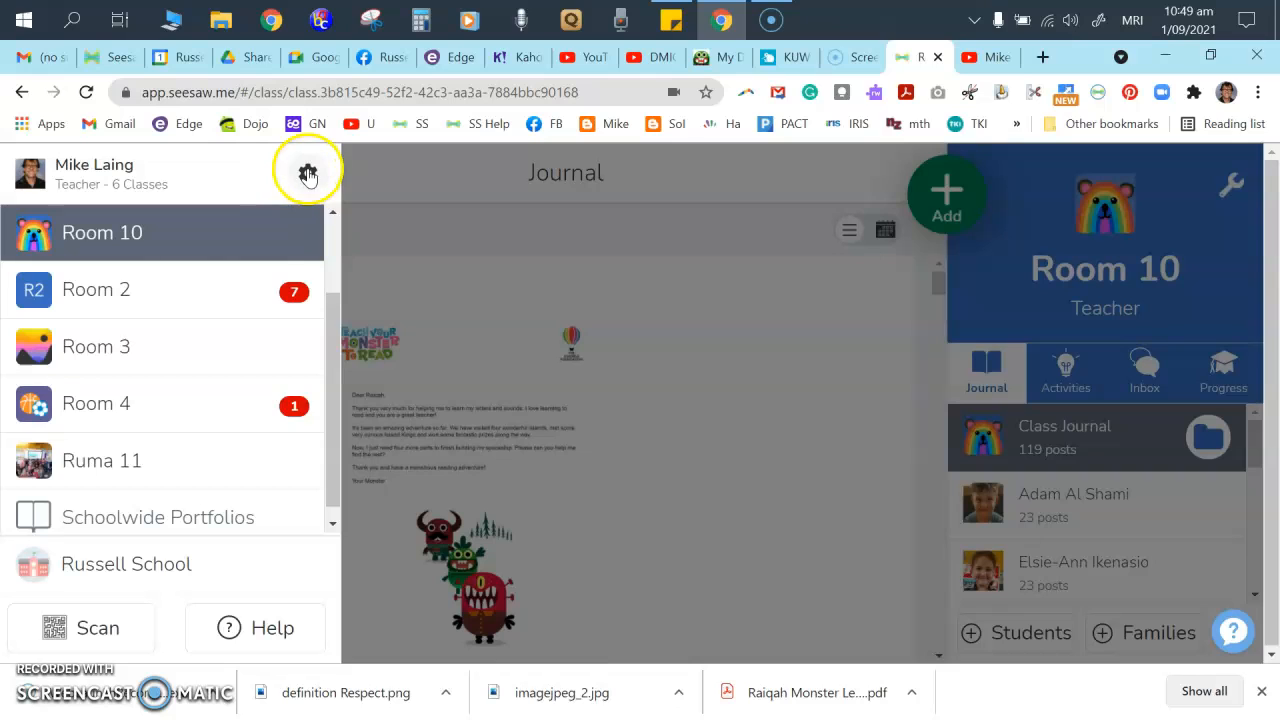
click(307, 173)
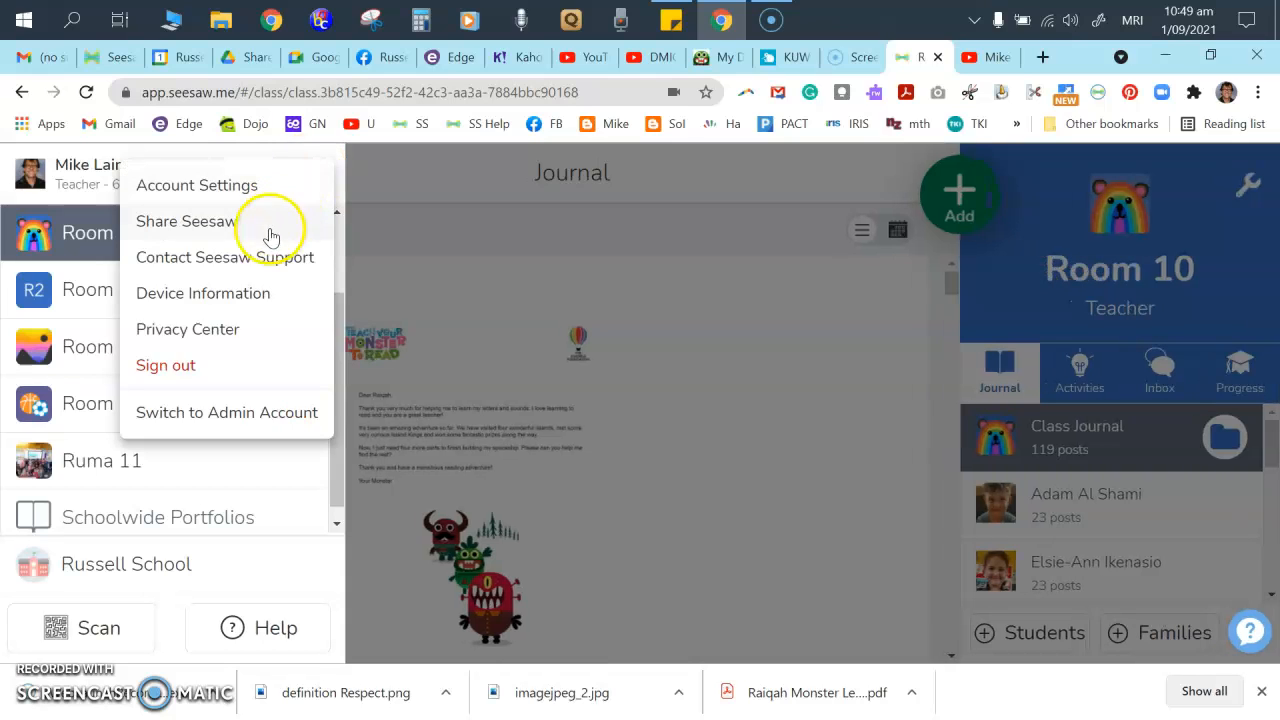
click(207, 192)
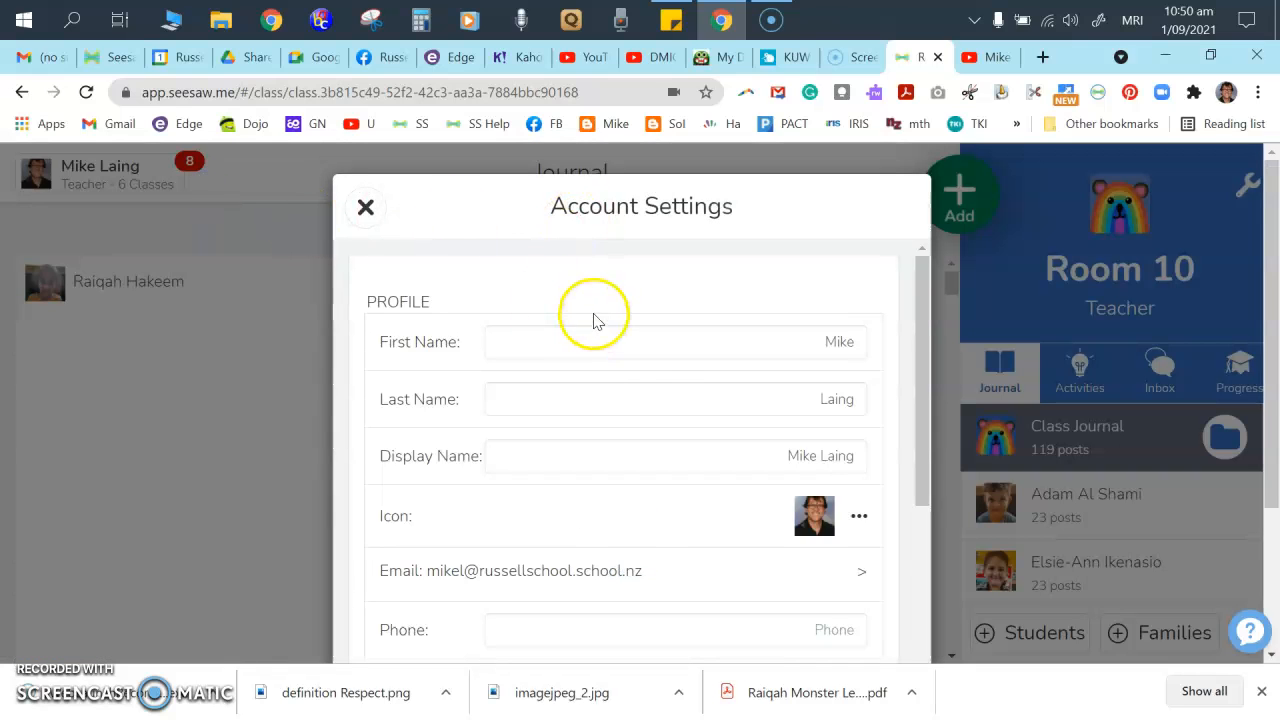
scroll(646, 371, down, 10)
scroll(672, 392, down, 3)
scroll(607, 481, up, 6)
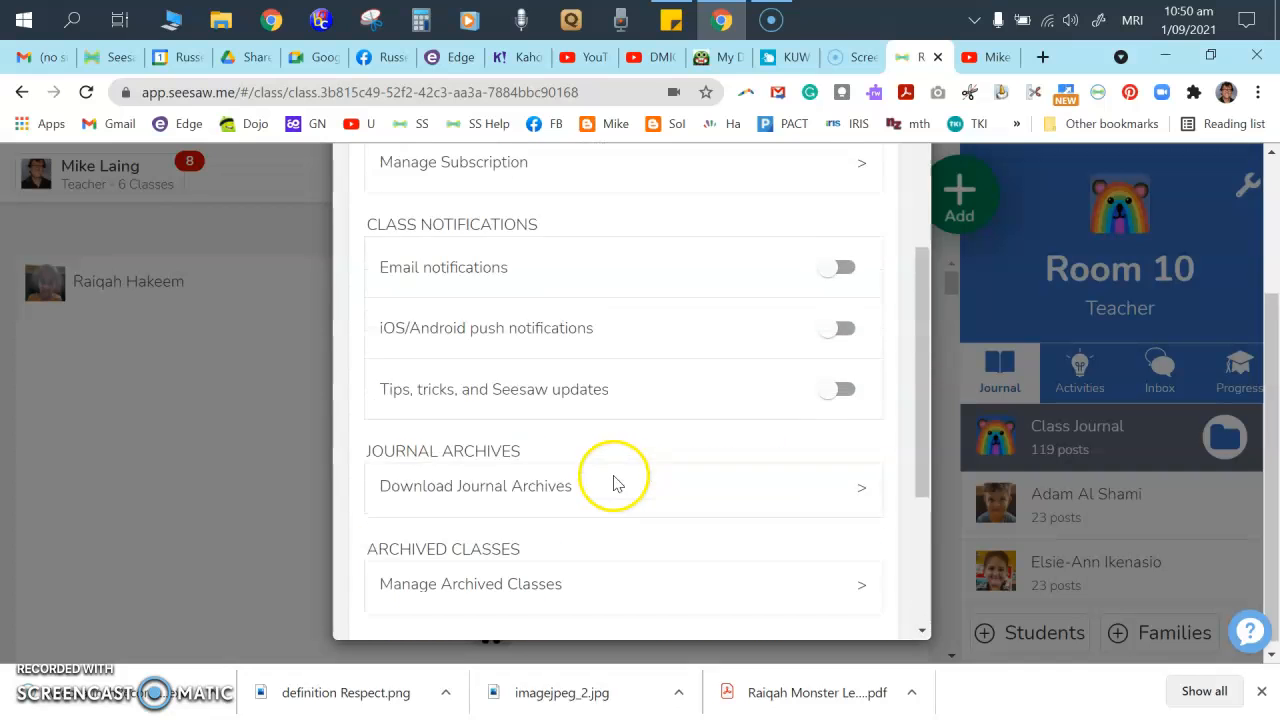
scroll(615, 478, down, 2)
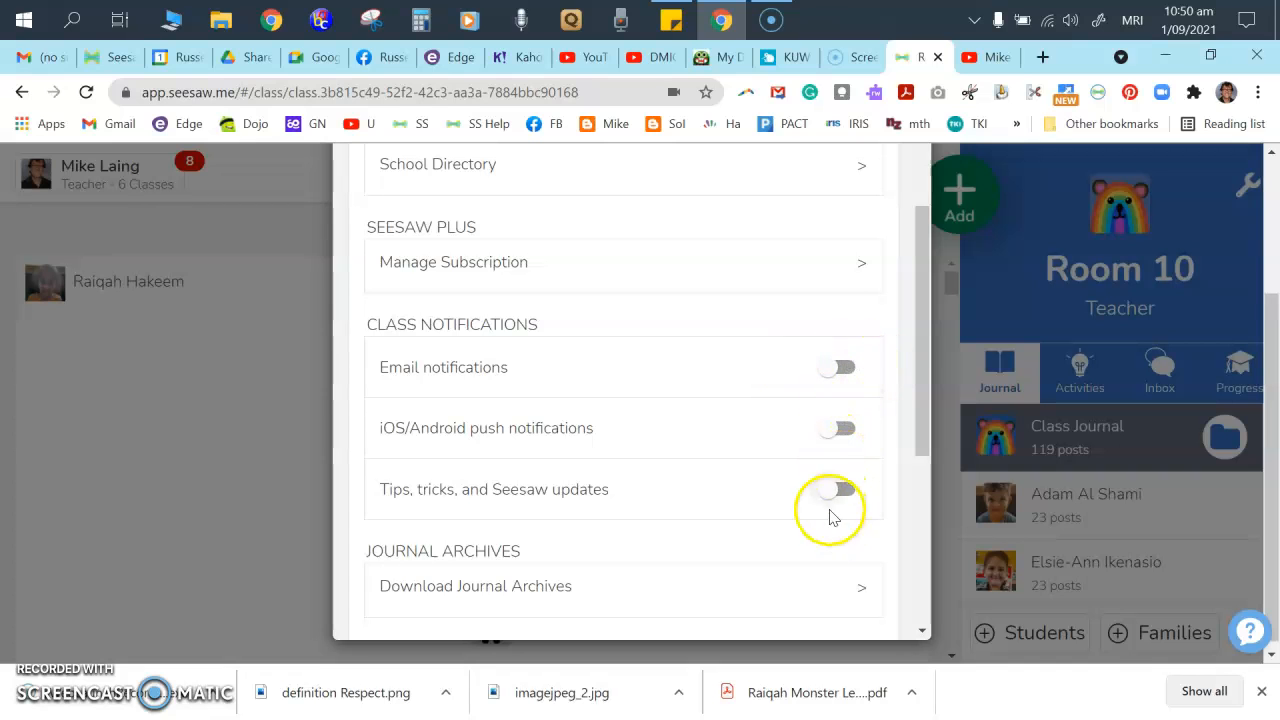
scroll(457, 450, up, 4)
scroll(457, 450, up, 2)
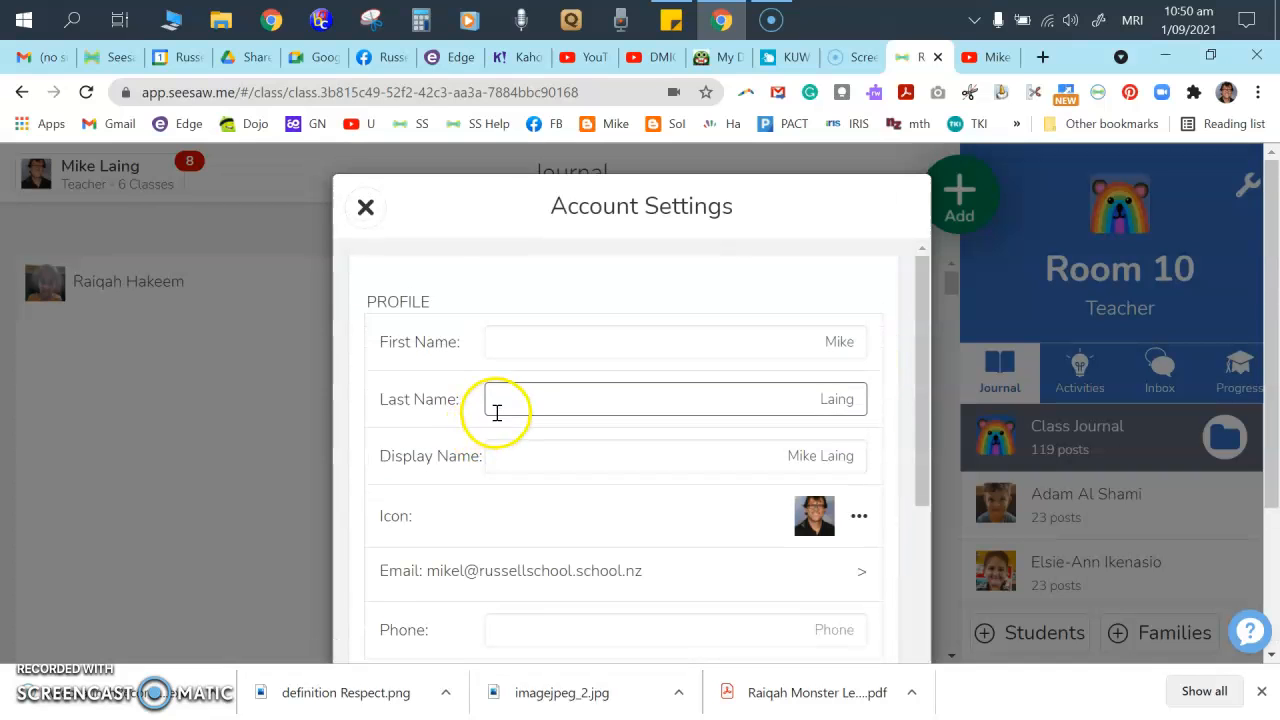
- Close account settings and like the Teach Your Monster To Read and Shadow Art posts
click(363, 210)
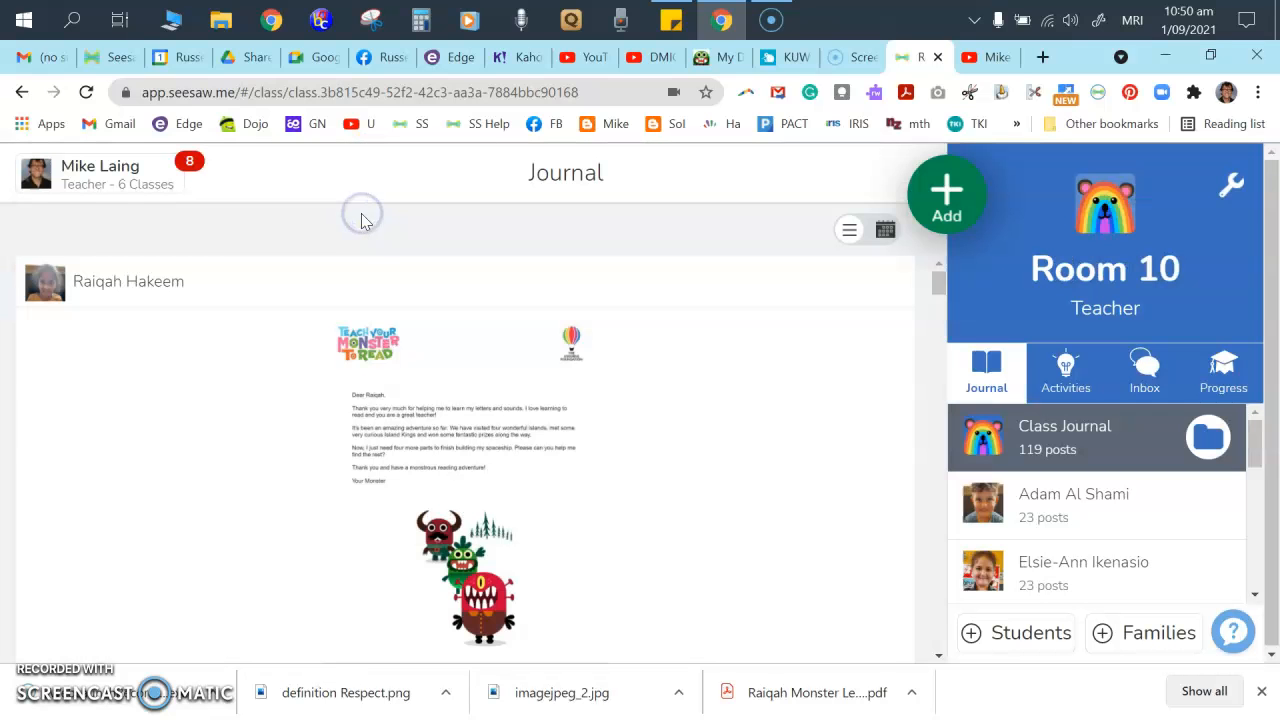
scroll(400, 490, down, 1)
scroll(330, 480, down, 2)
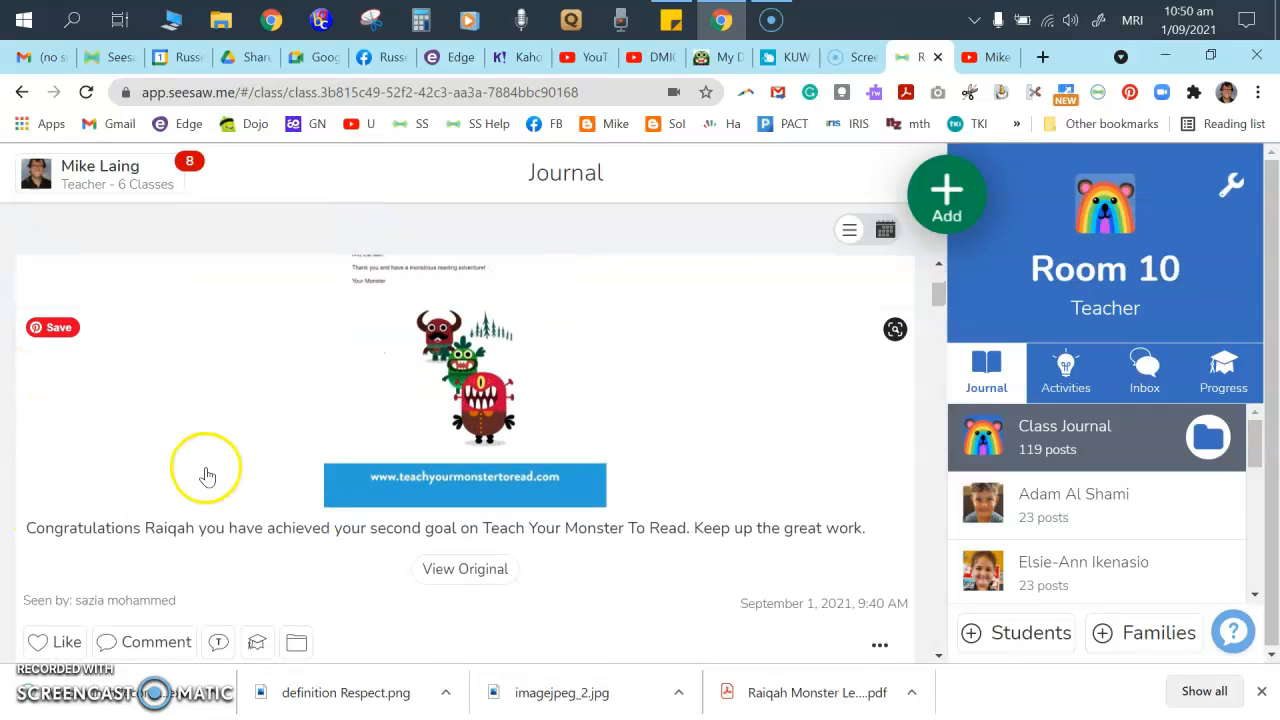
scroll(310, 485, down, 1)
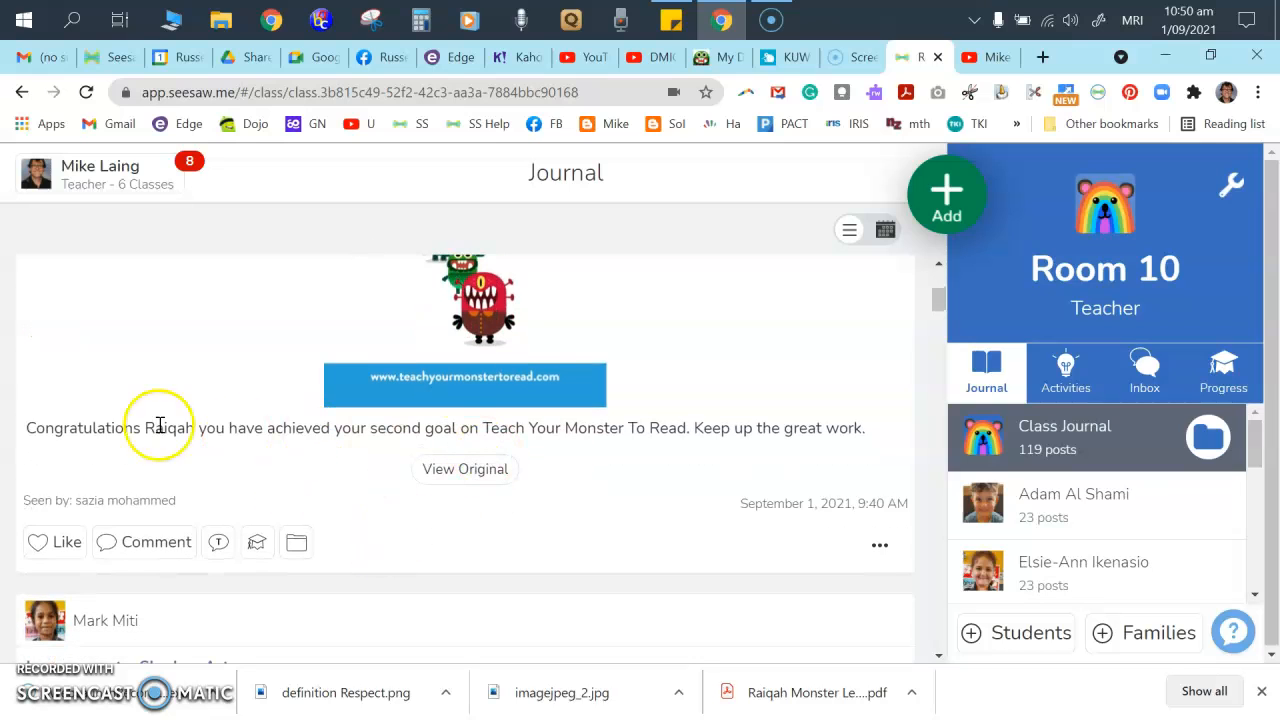
scroll(246, 423, down, 1)
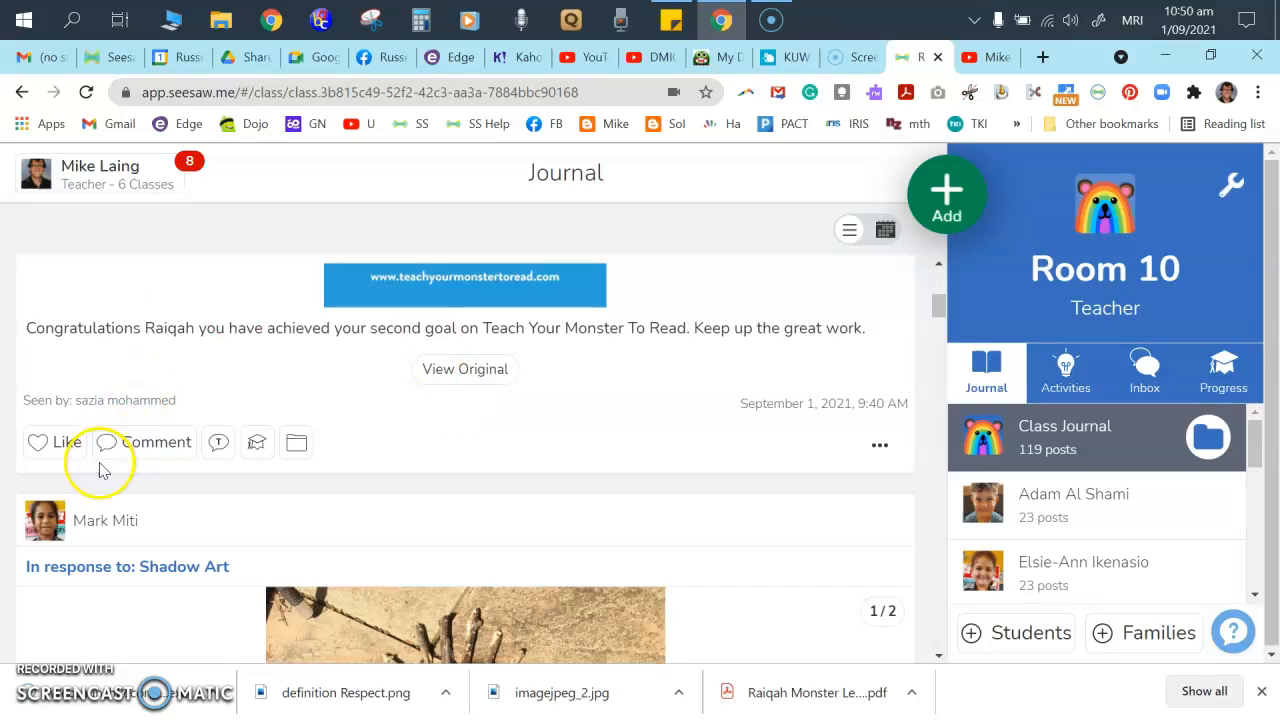
click(68, 443)
scroll(100, 500, down, 5)
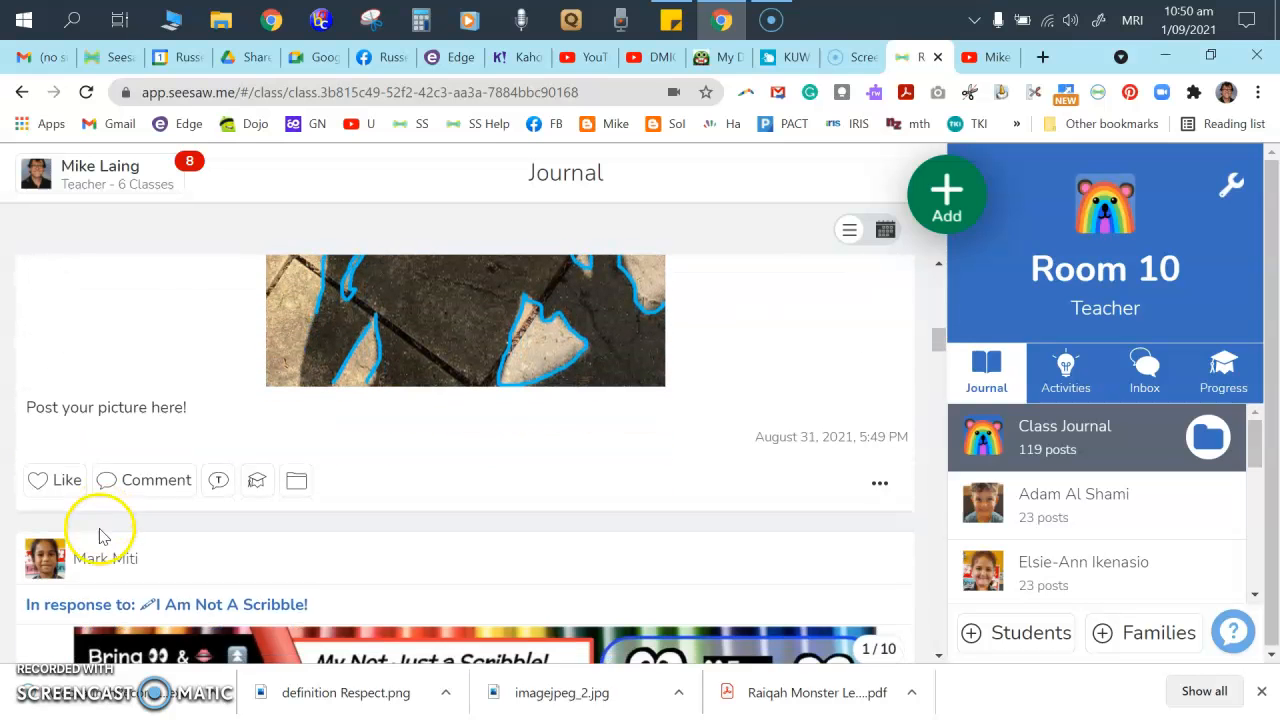
click(66, 490)
scroll(183, 486, up, 3)
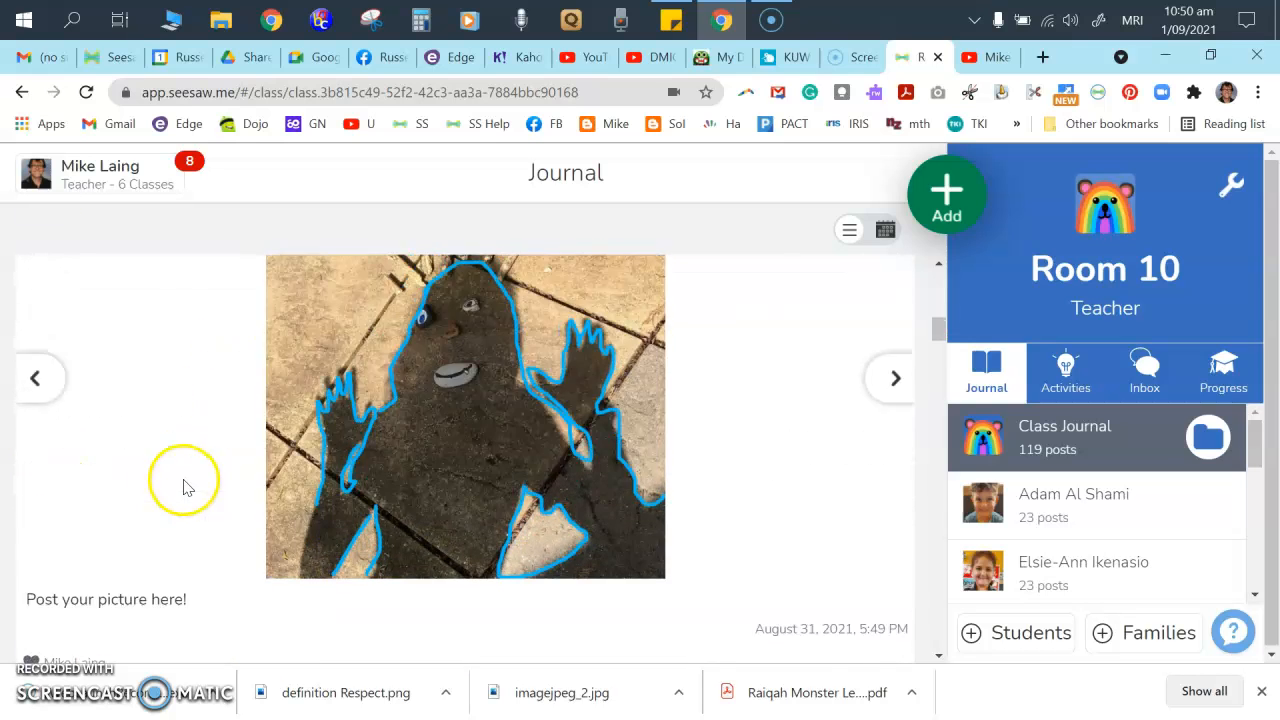
scroll(30, 448, up, 3)
click(66, 545)
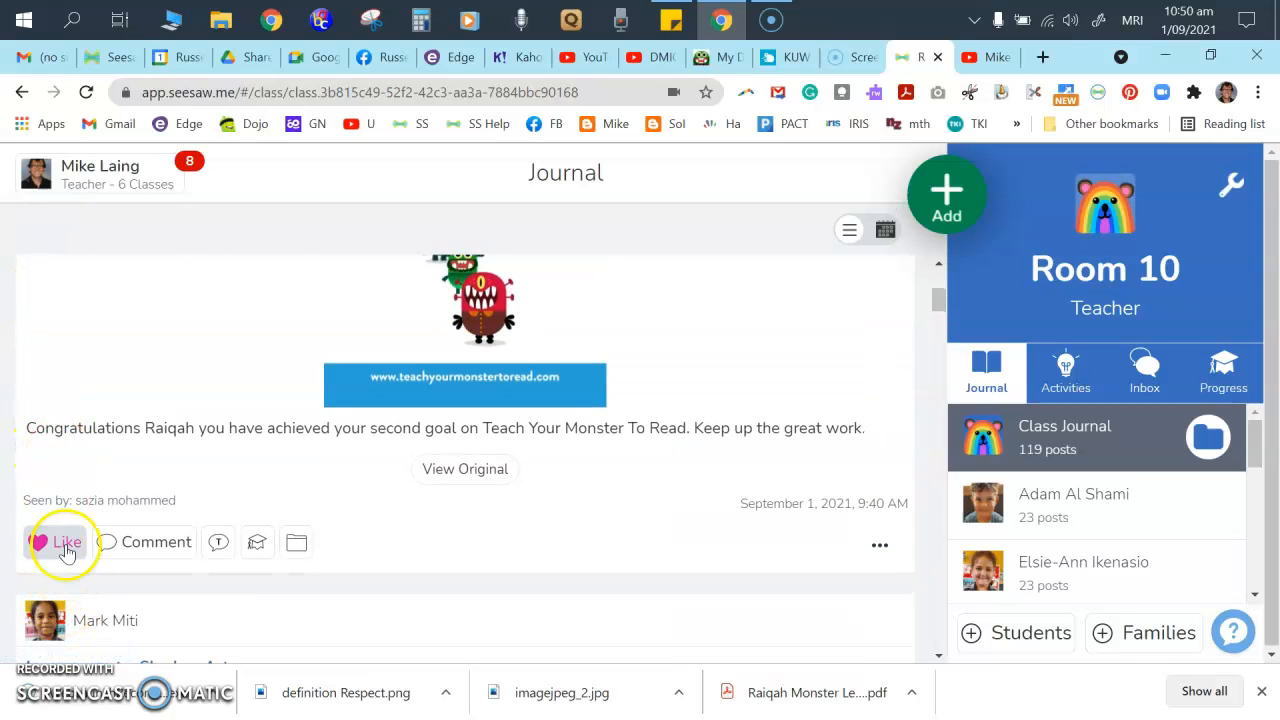
- Like the Counting up to 15 post and the post just above it
scroll(257, 531, down, 4)
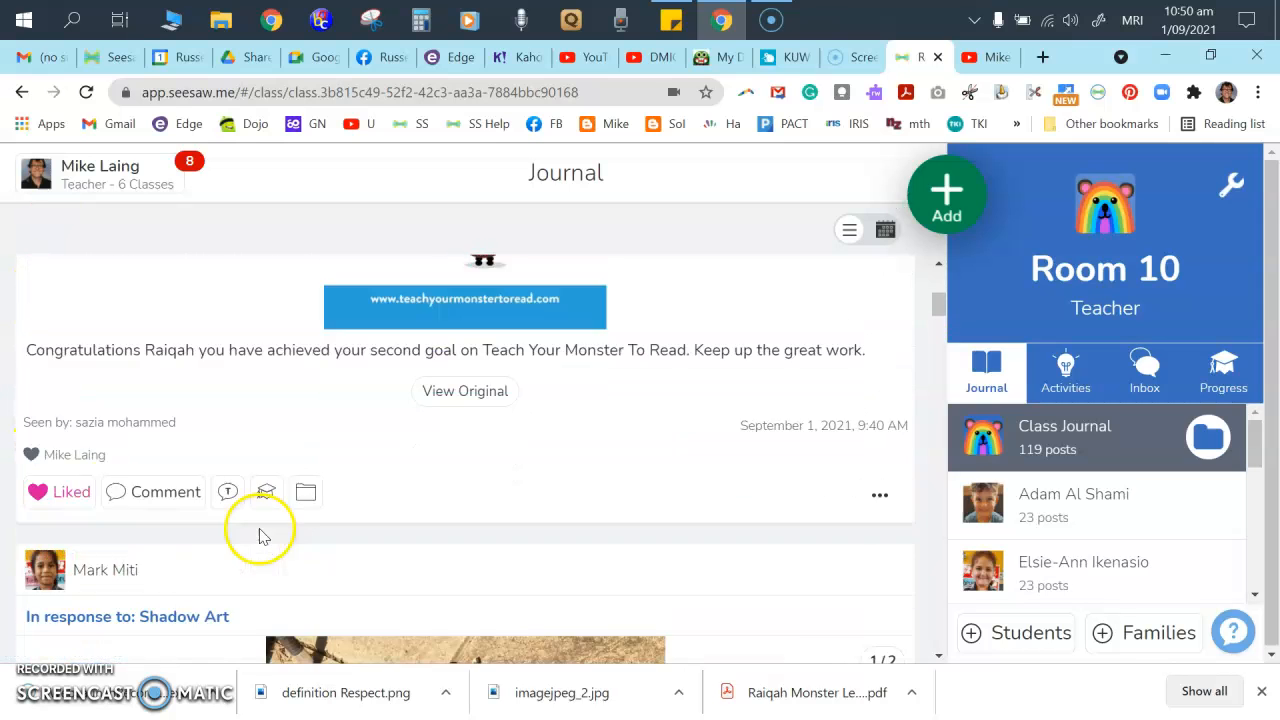
scroll(249, 582, down, 10)
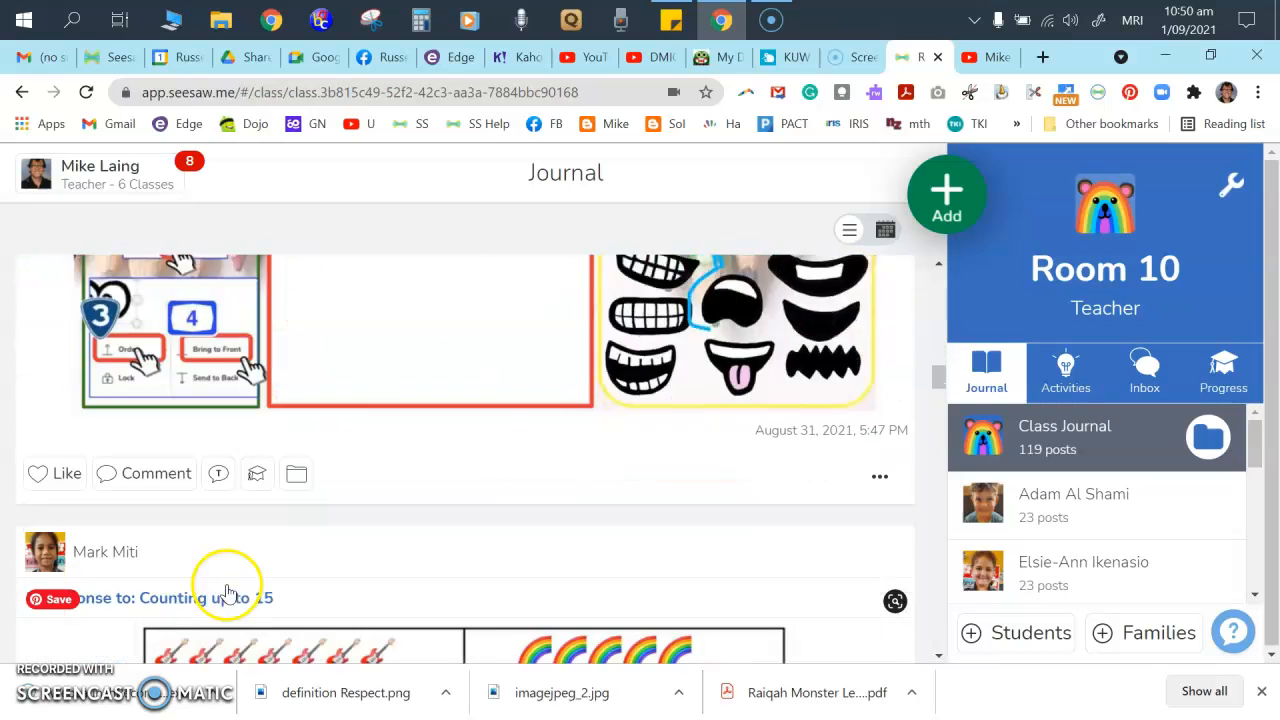
click(55, 342)
scroll(200, 443, down, 5)
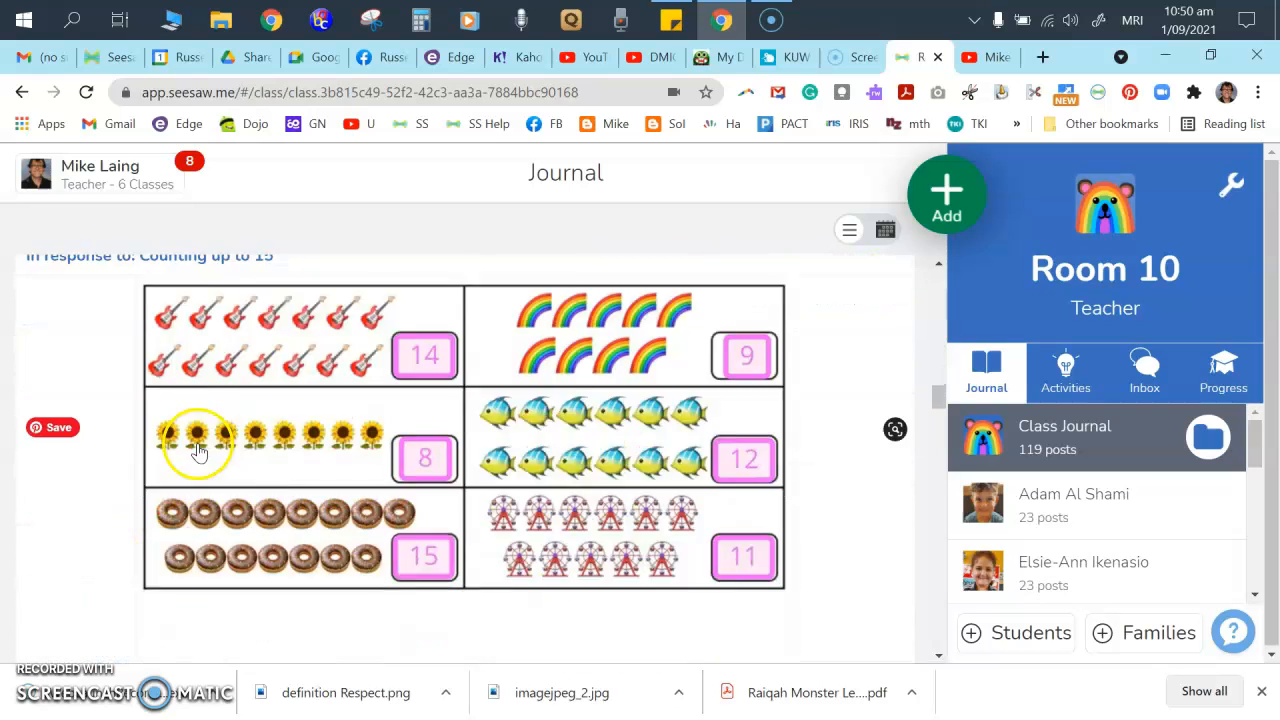
click(38, 448)
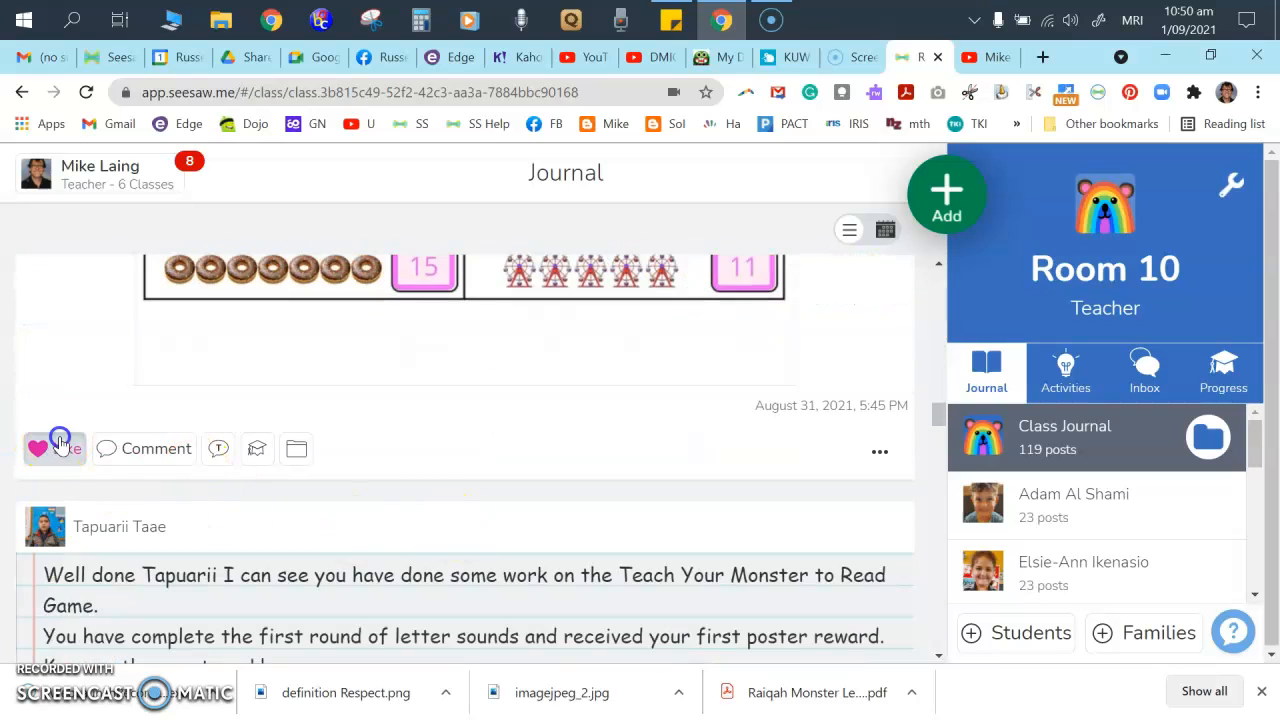
scroll(551, 491, up, 2)
scroll(561, 501, up, 2)
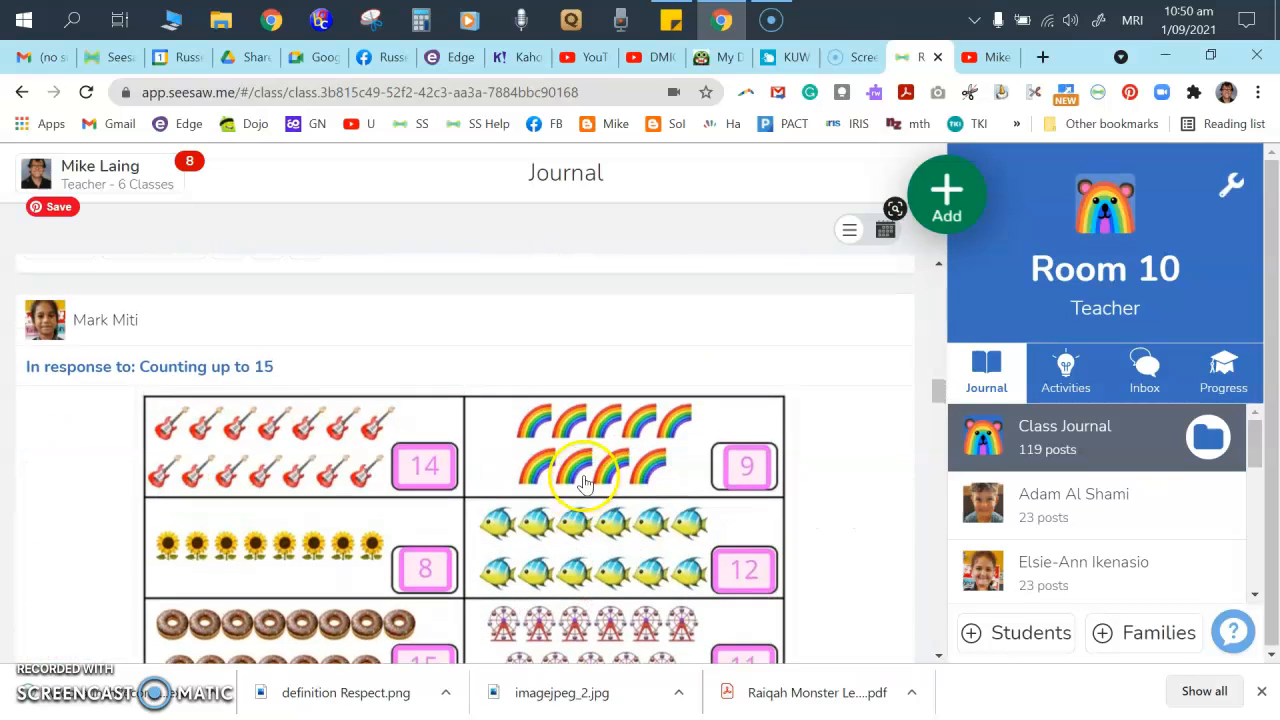
scroll(563, 480, down, 5)
- Post a 'Well done' praise comment on the counting worksheet post
click(153, 378)
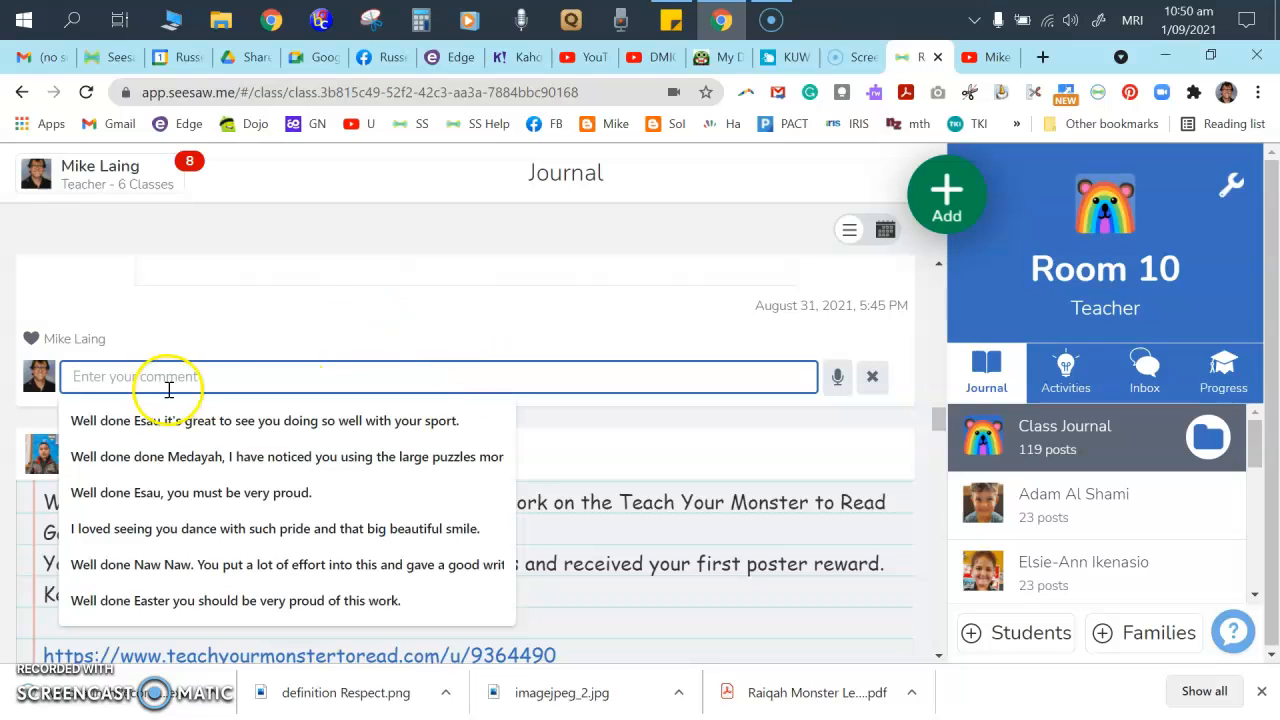
scroll(230, 372, up, 1)
scroll(240, 400, down, 2)
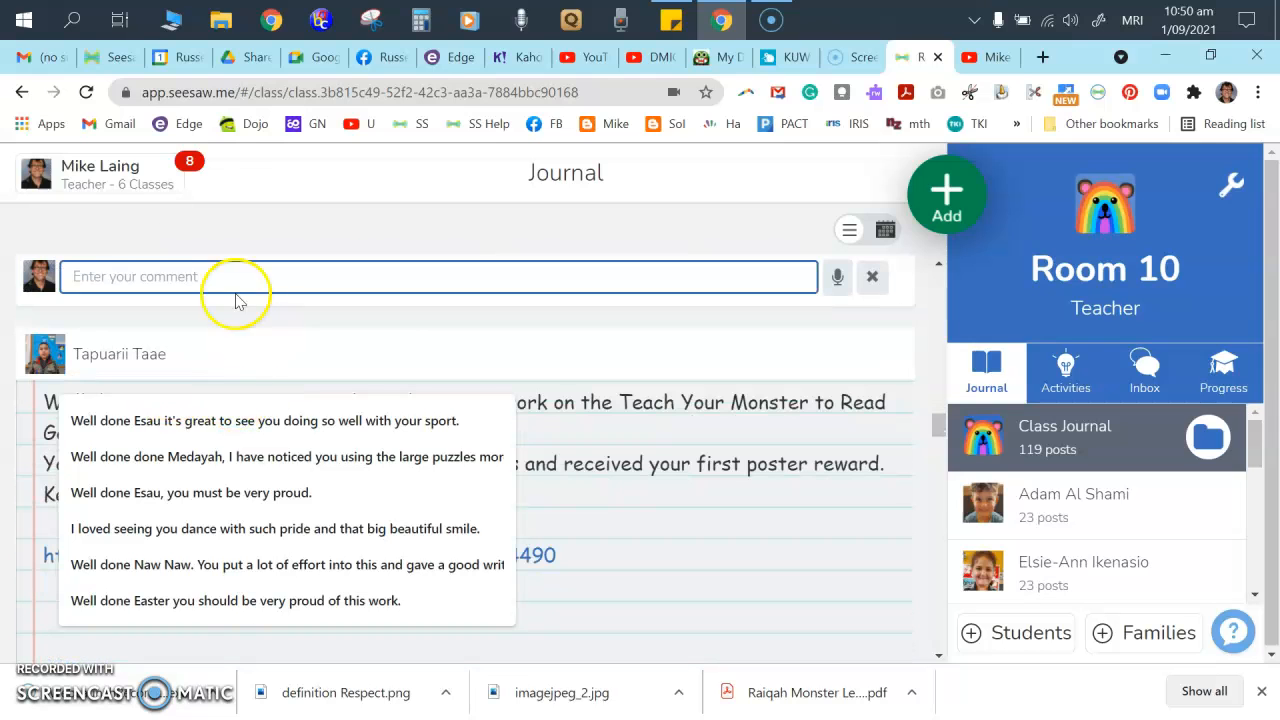
click(172, 278)
text(Wewll)
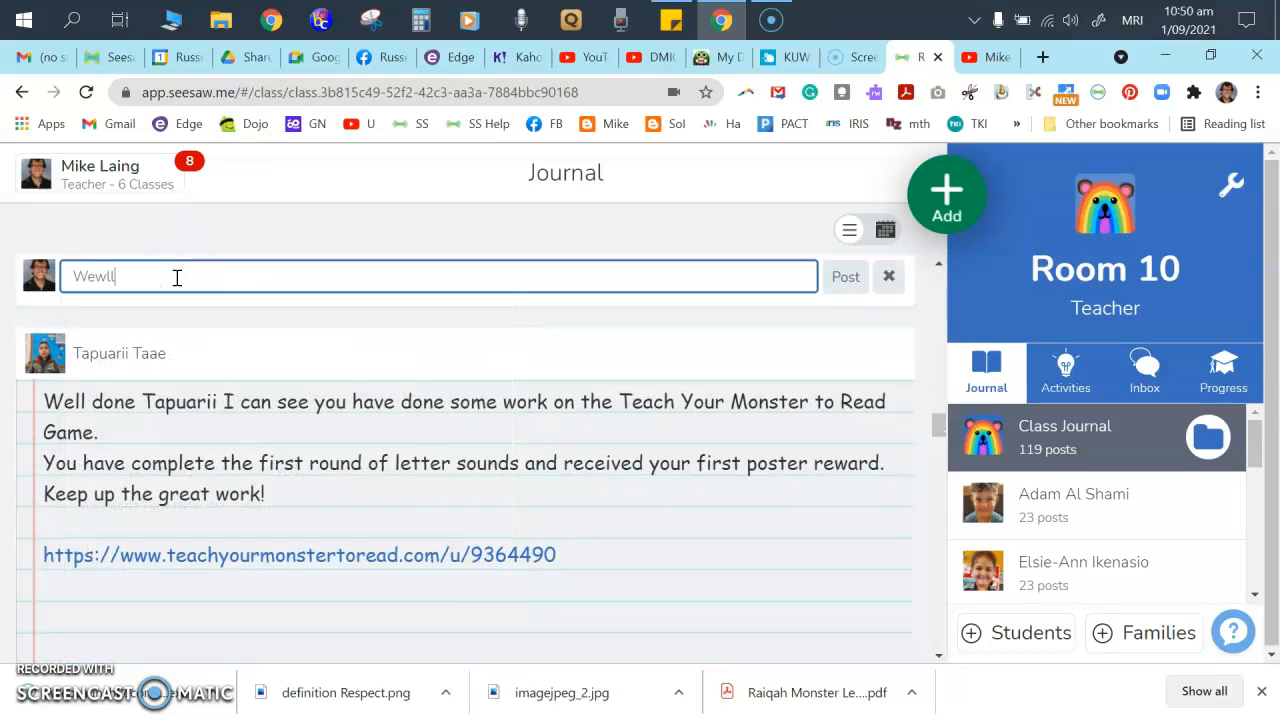
key(BackSpace)
key(BackSpace)
key(BackSpace)
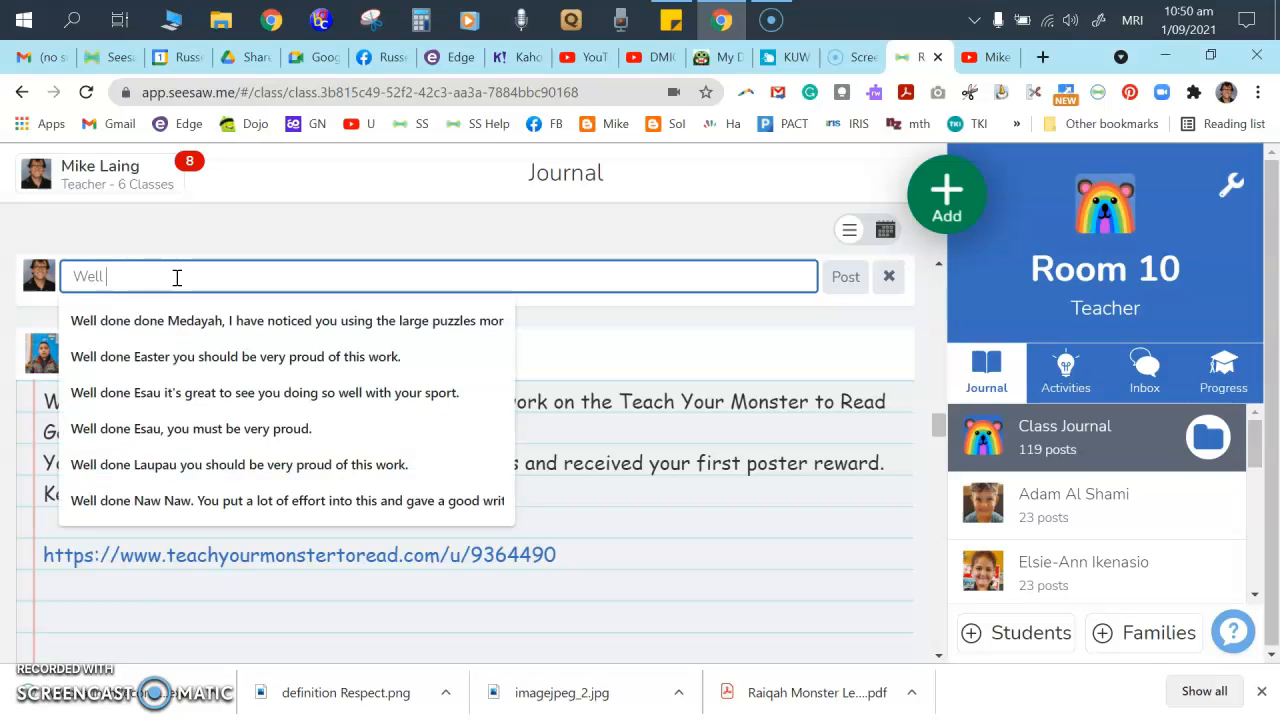
text(ll done Mark you have matched all the numbers correctly.)
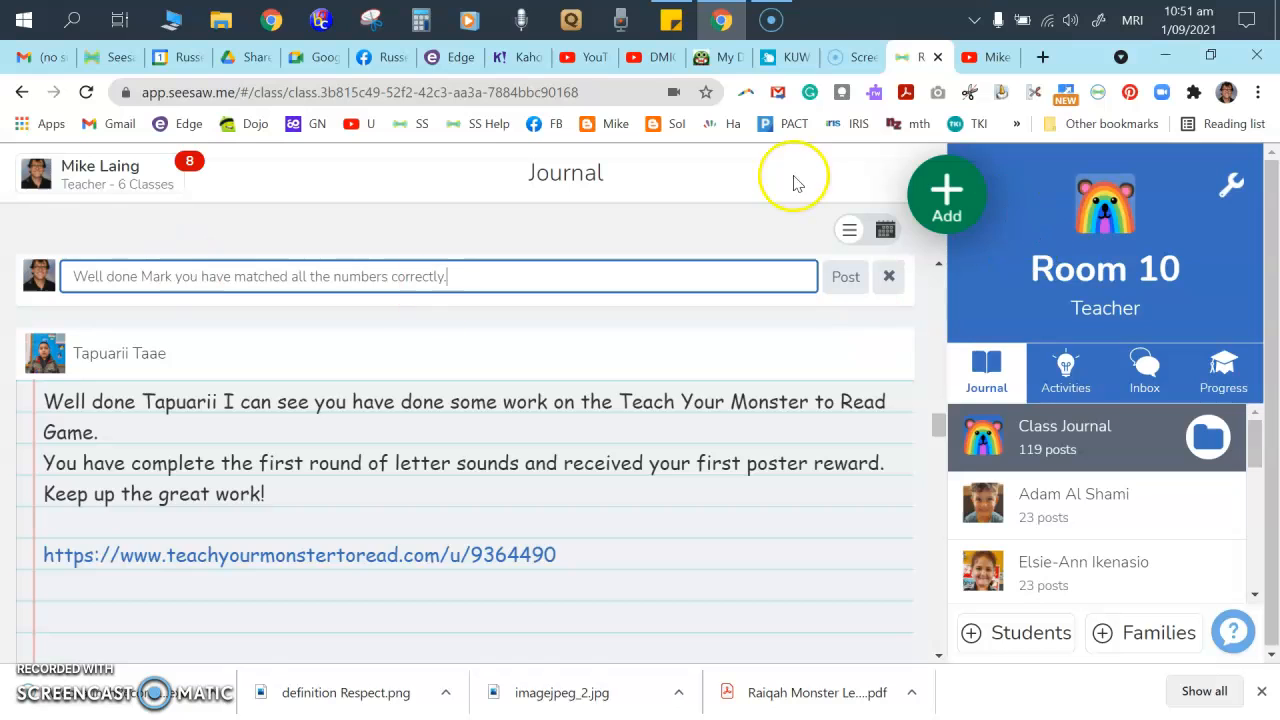
click(851, 386)
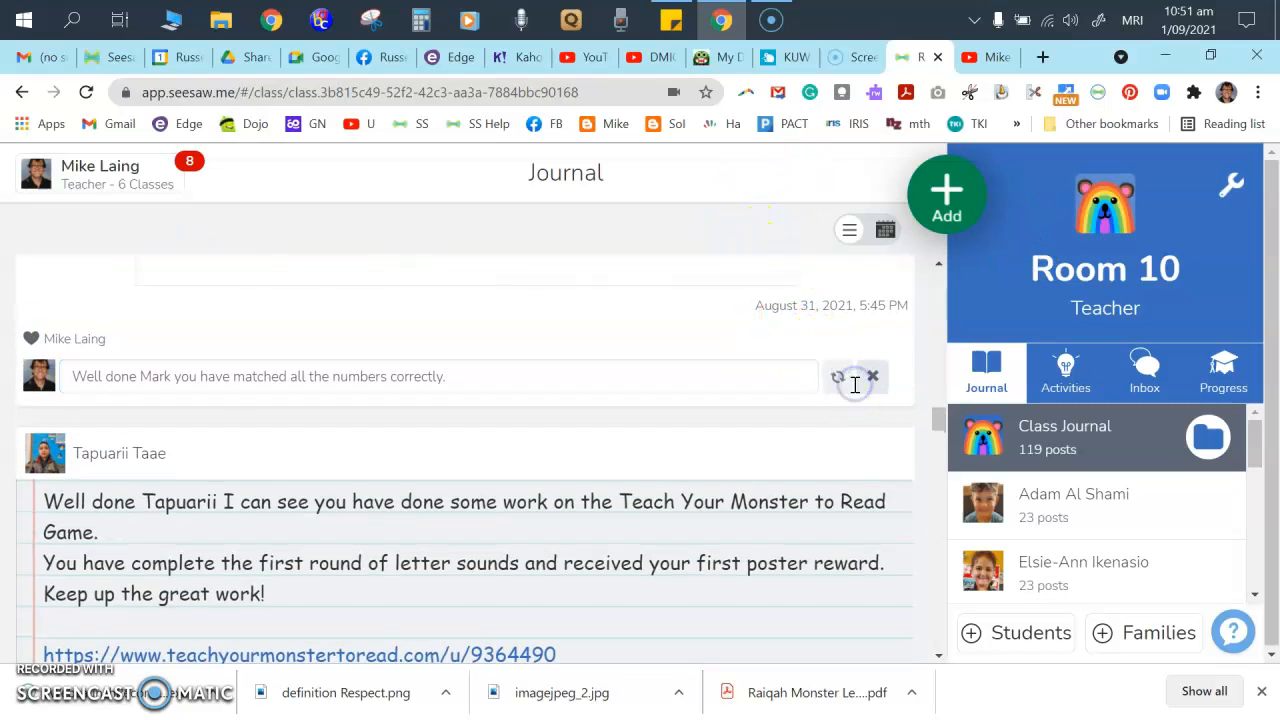
- Scroll up to the Teach Your Monster post and open its comment box
scroll(138, 400, up, 1)
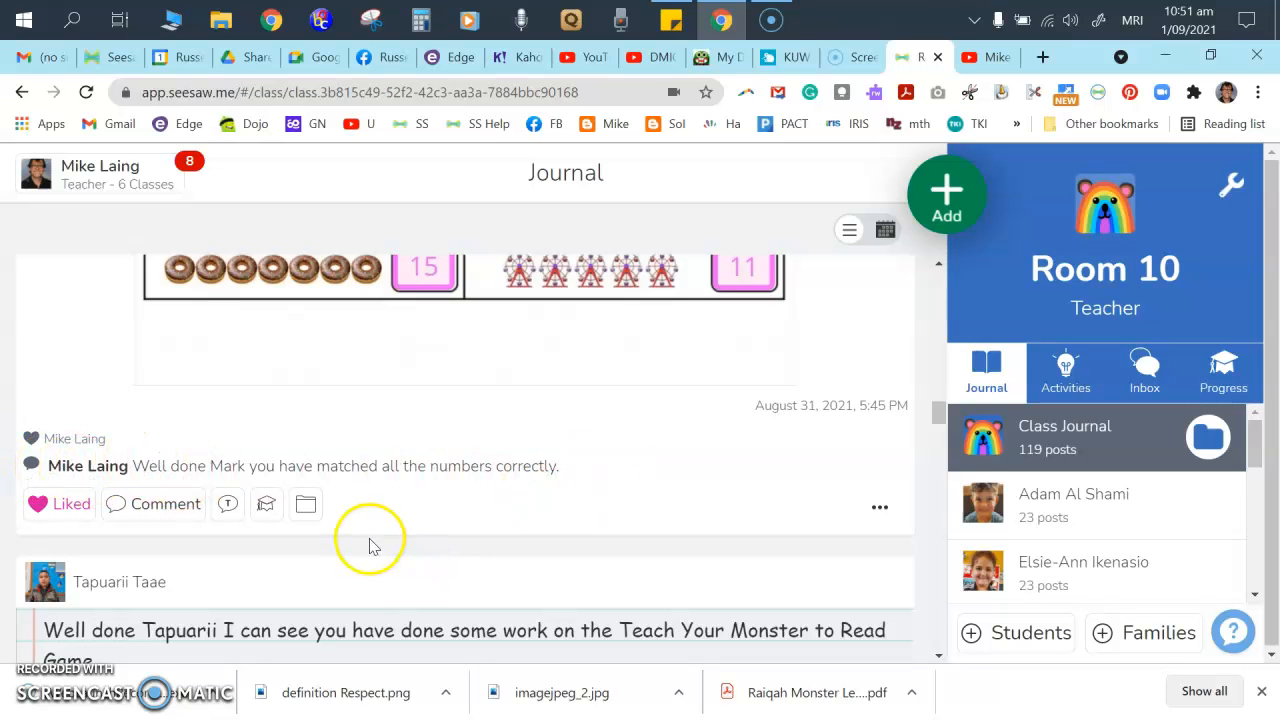
scroll(345, 500, up, 6)
scroll(365, 497, up, 10)
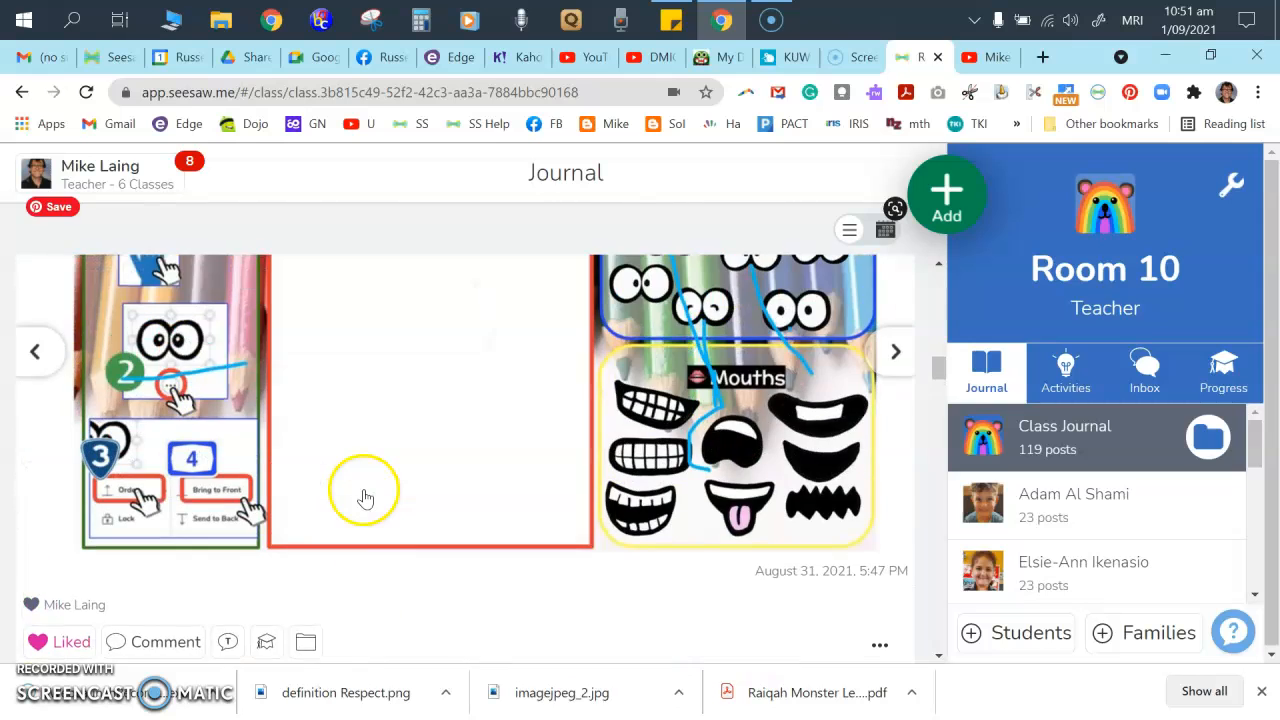
scroll(393, 502, up, 4)
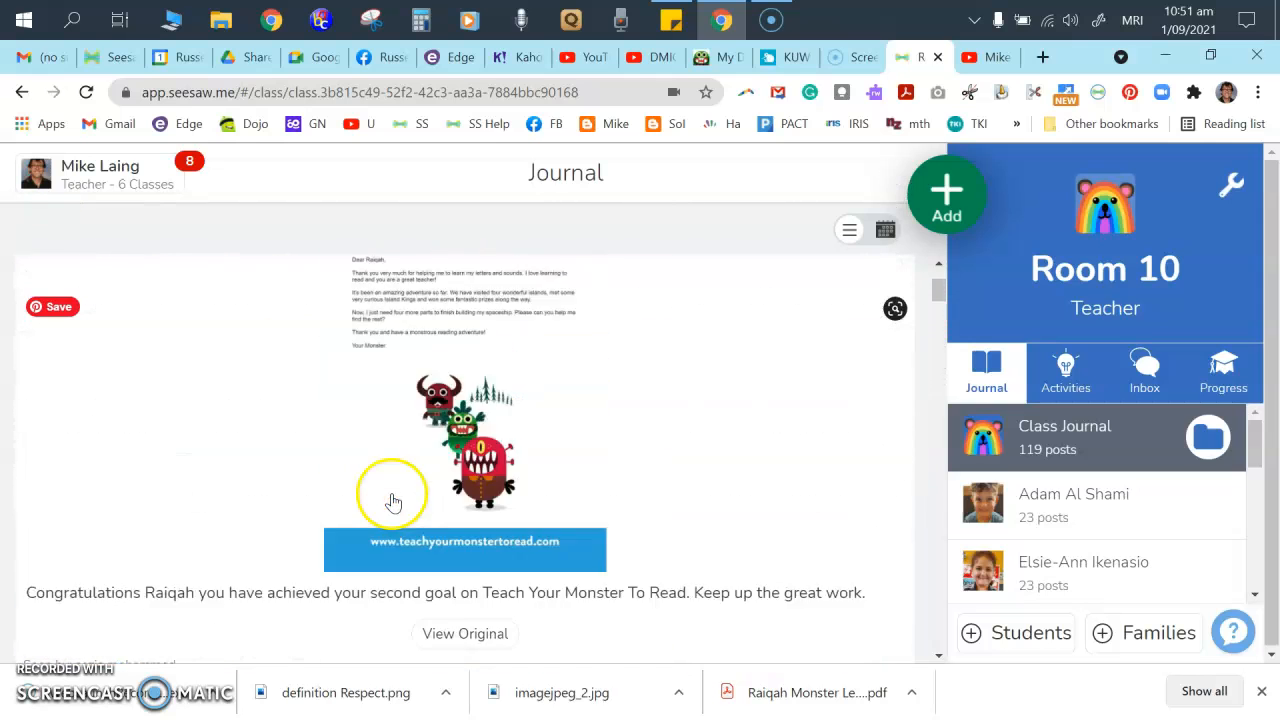
scroll(315, 399, down, 3)
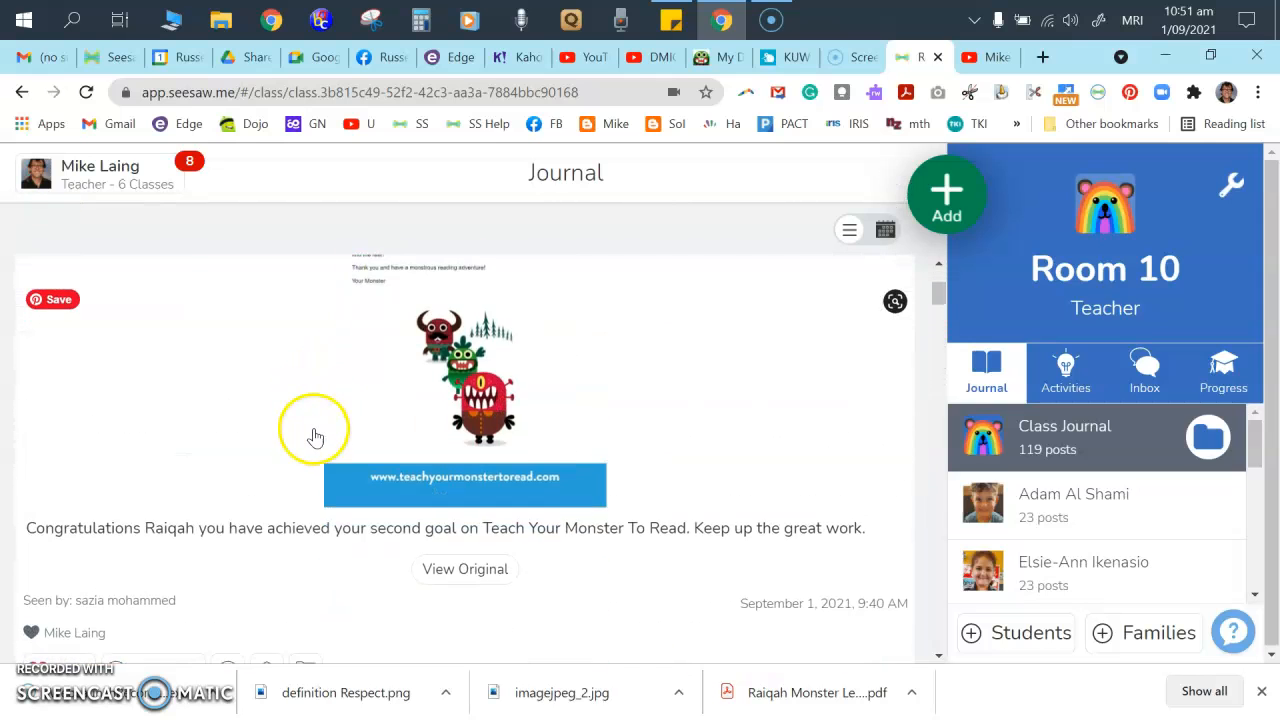
click(150, 572)
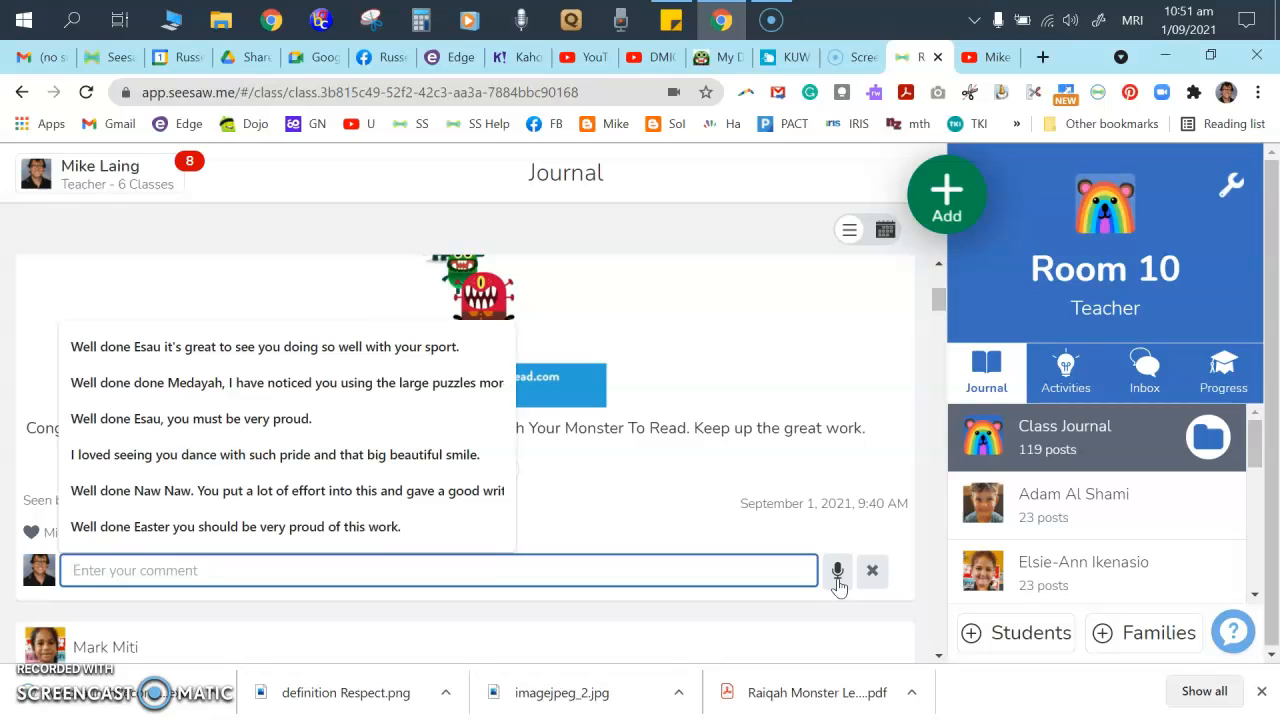
- Record an 8-second voice comment, re-recording once, and post it on the Teach Your Monster post
click(837, 571)
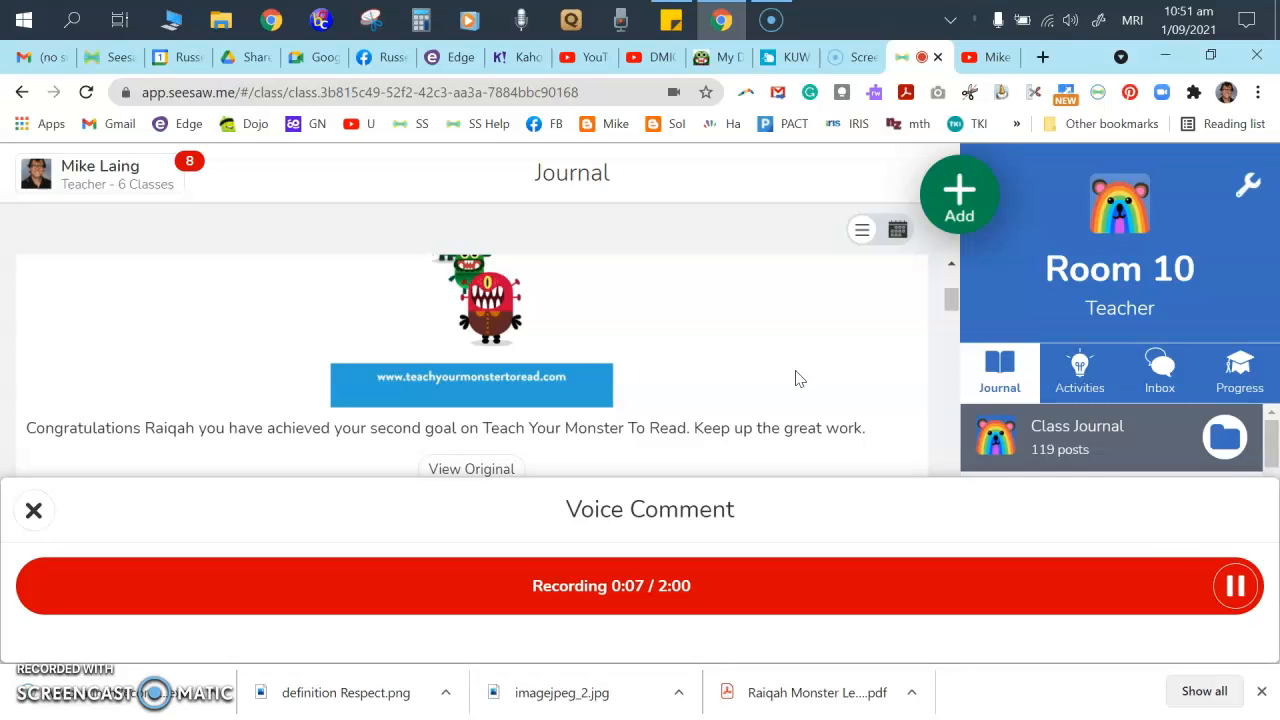
click(1236, 587)
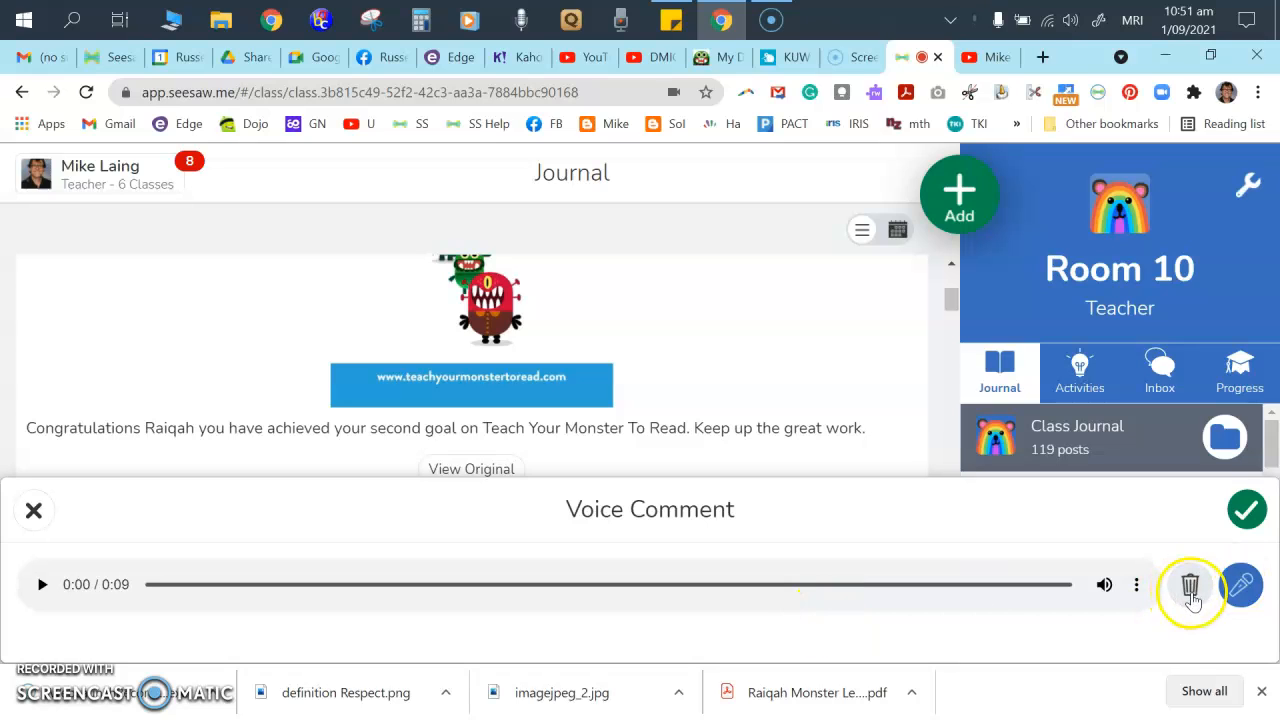
click(1191, 590)
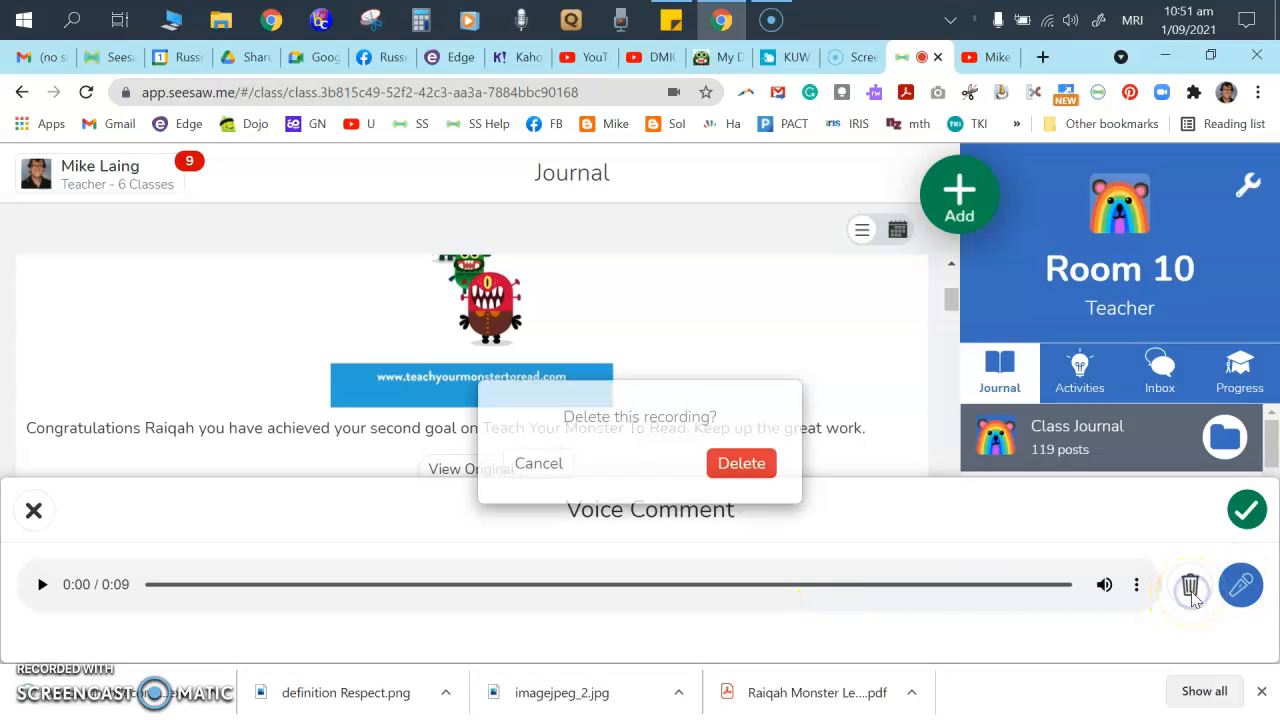
click(736, 477)
click(640, 586)
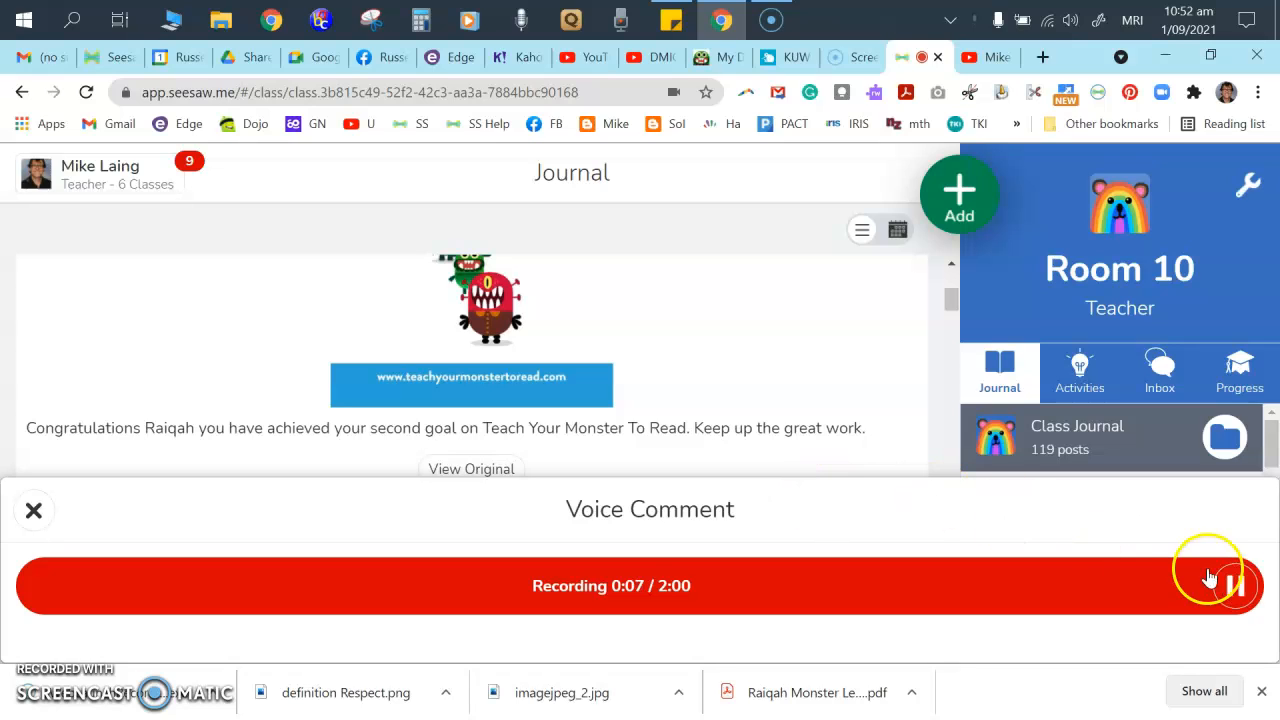
click(1233, 585)
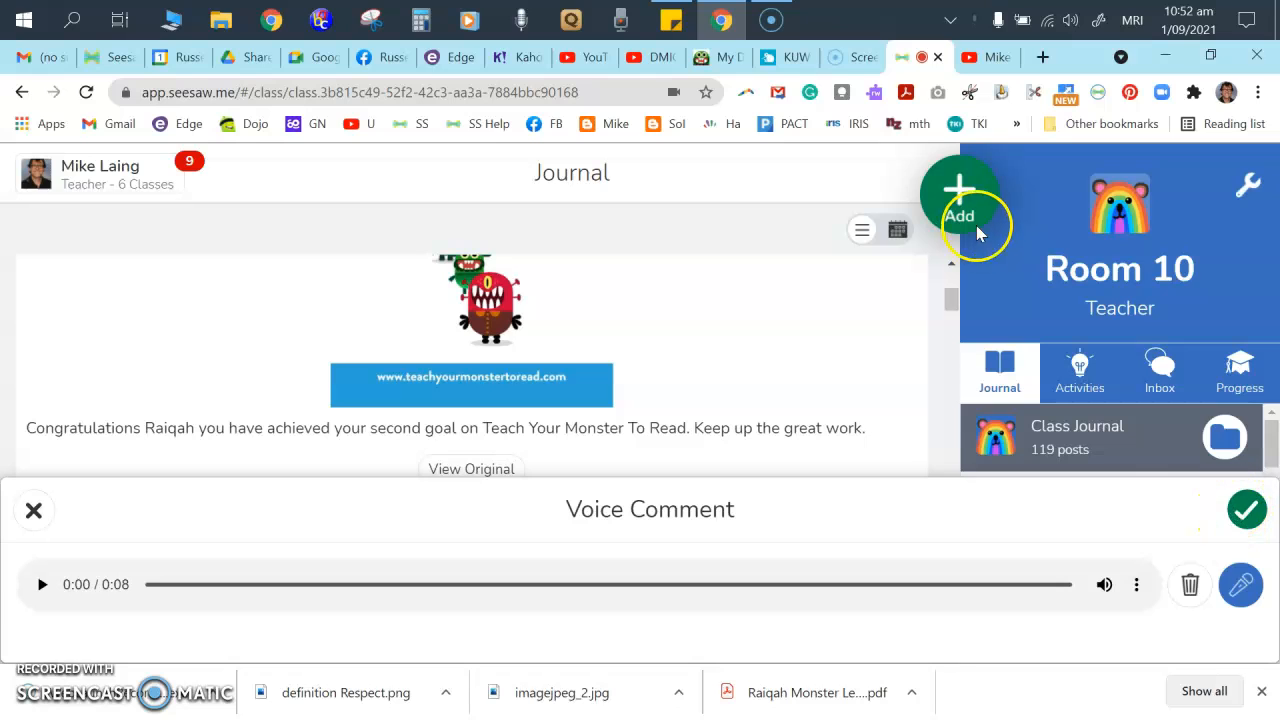
click(1247, 512)
mouse_move(60, 583)
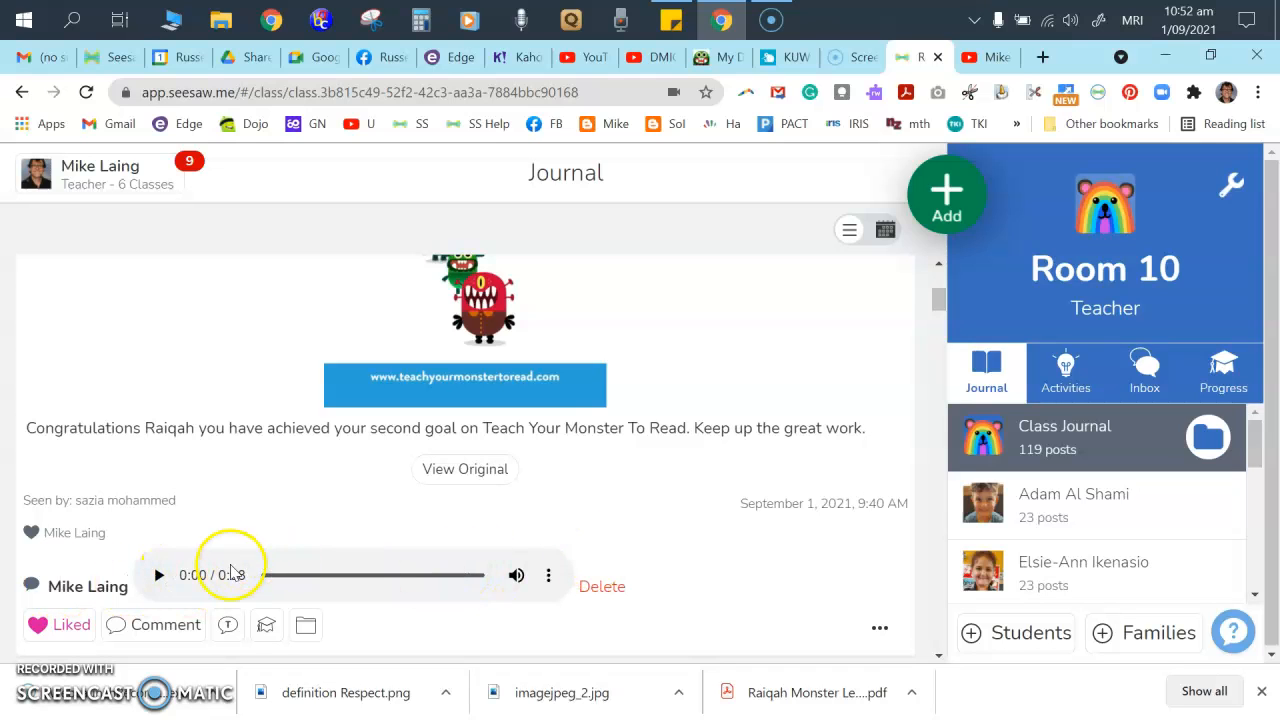
- Reload the Room 10 journal and start a new Post Student Work post
scroll(653, 436, down, 2)
mouse_move(559, 388)
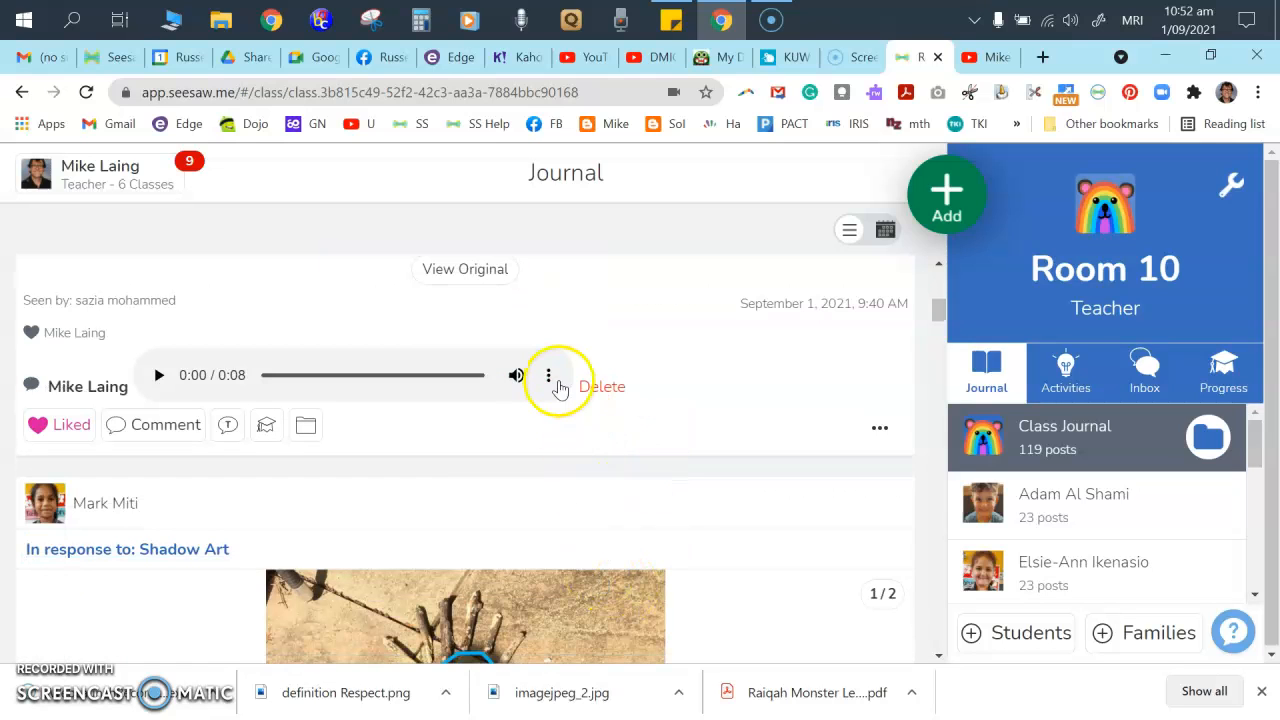
scroll(650, 497, up, 6)
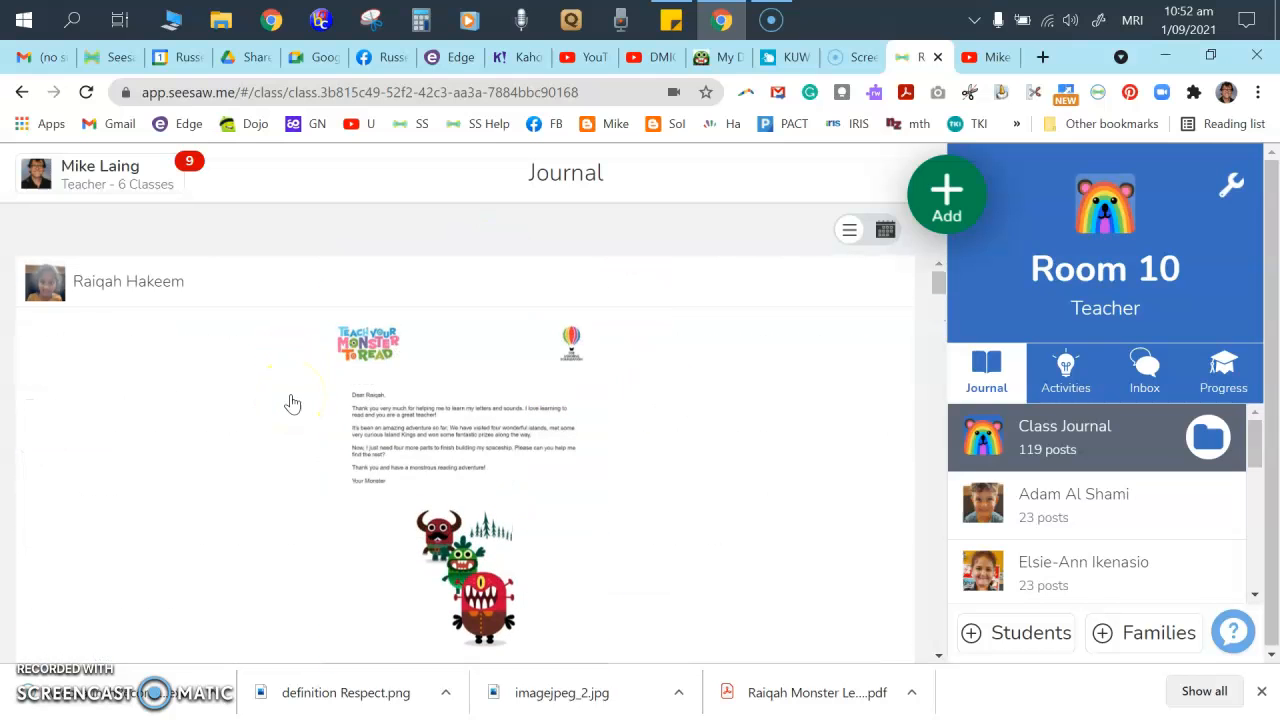
scroll(405, 427, down, 4)
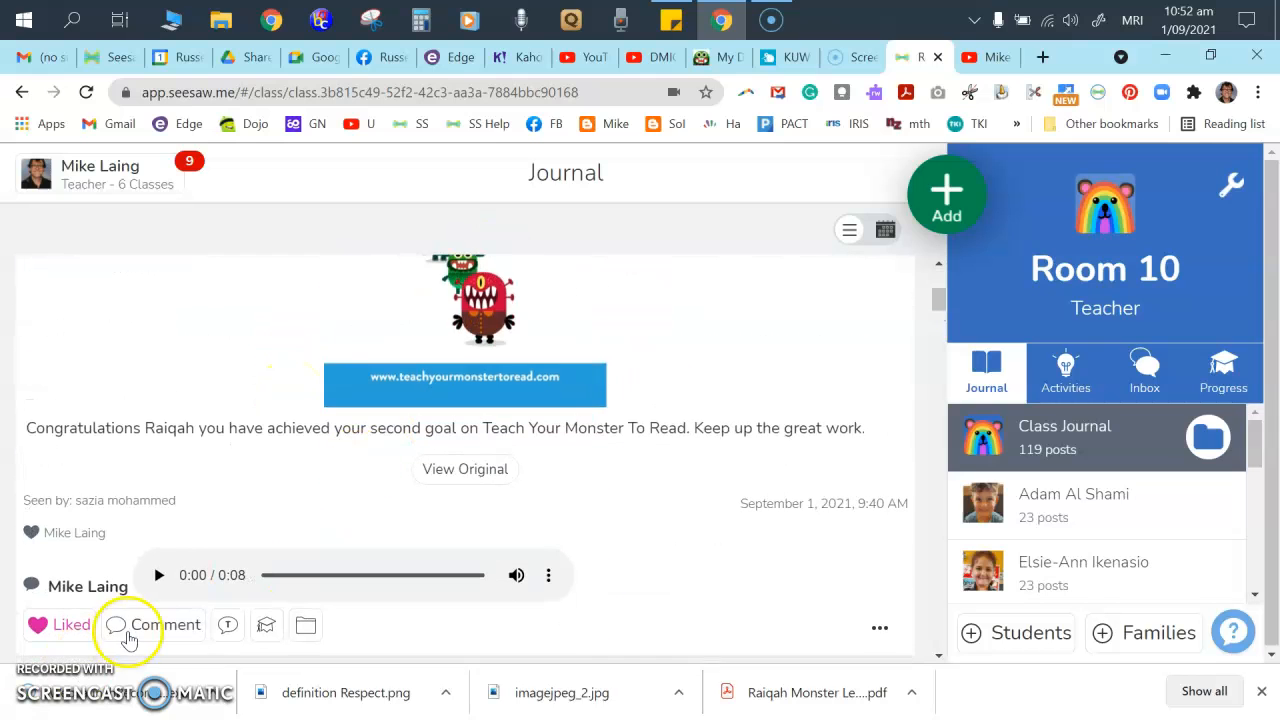
scroll(590, 470, up, 3)
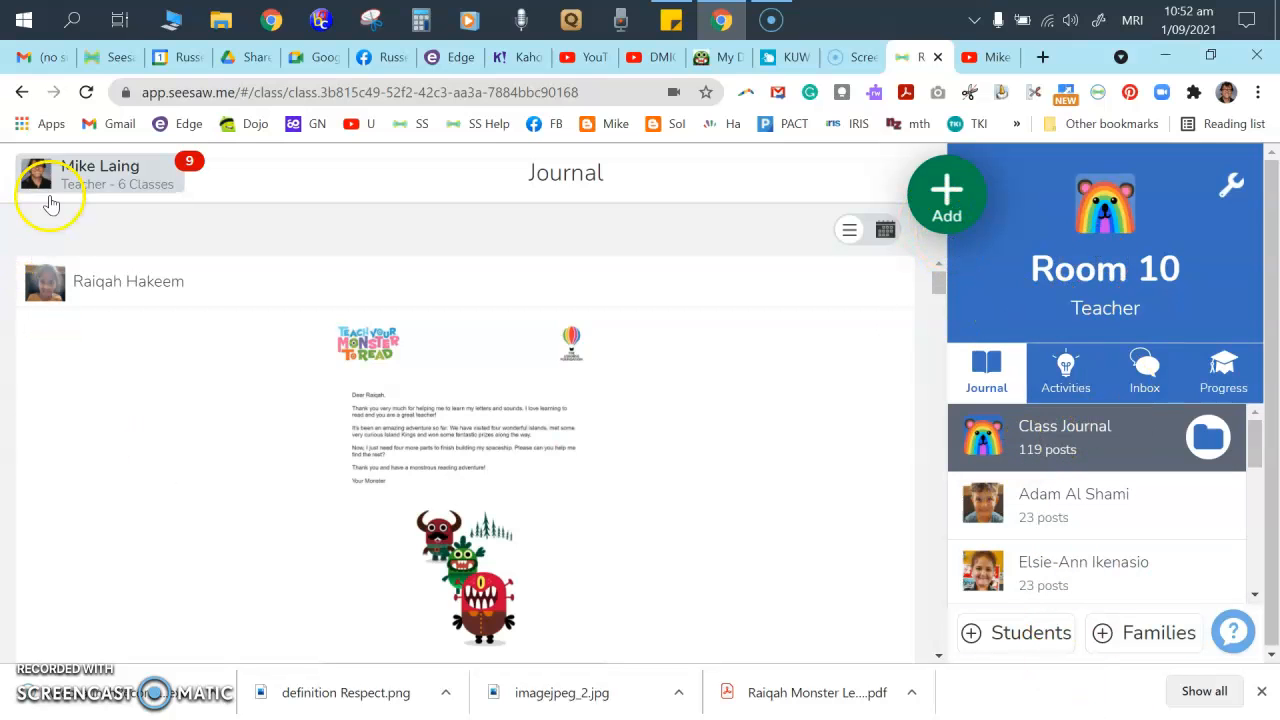
click(92, 177)
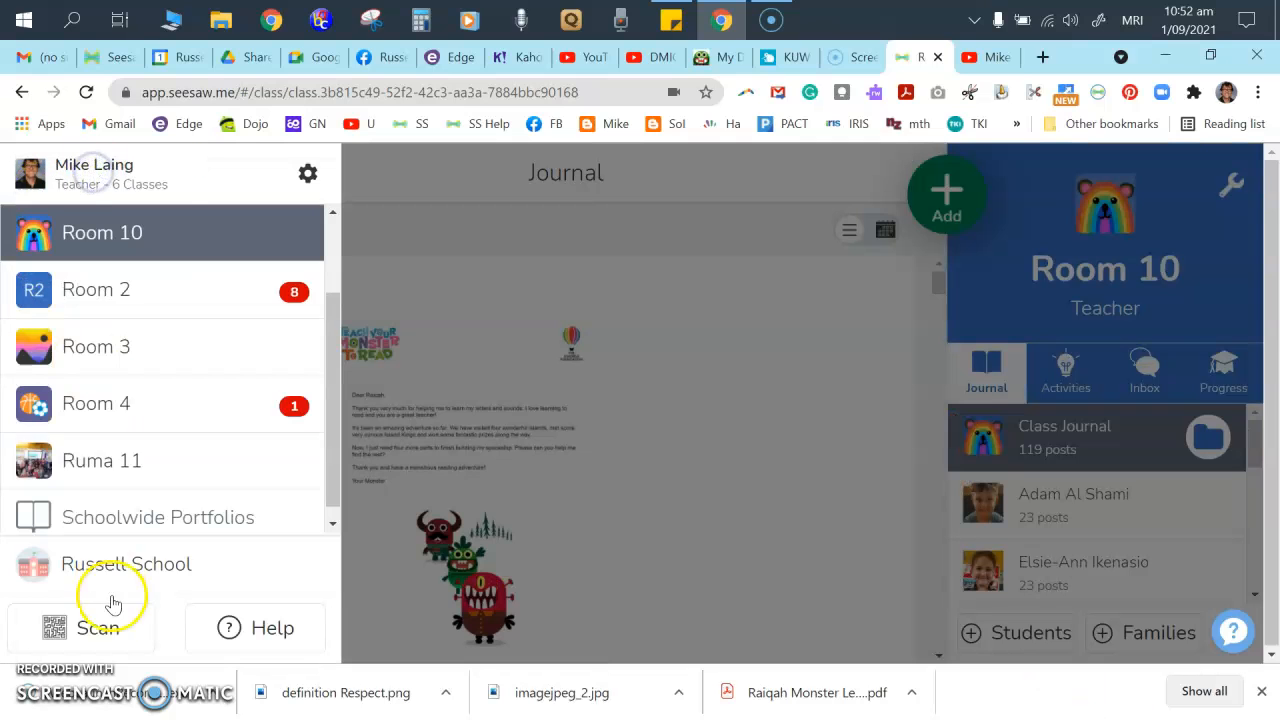
click(164, 228)
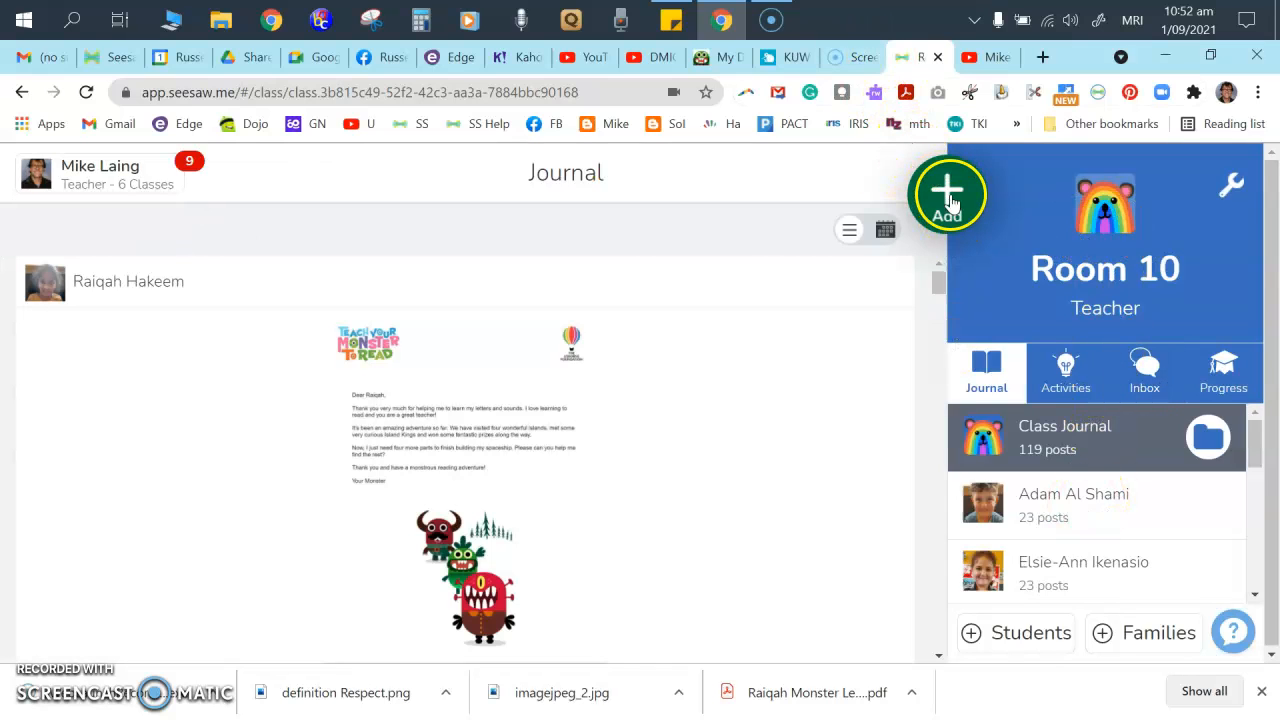
click(948, 200)
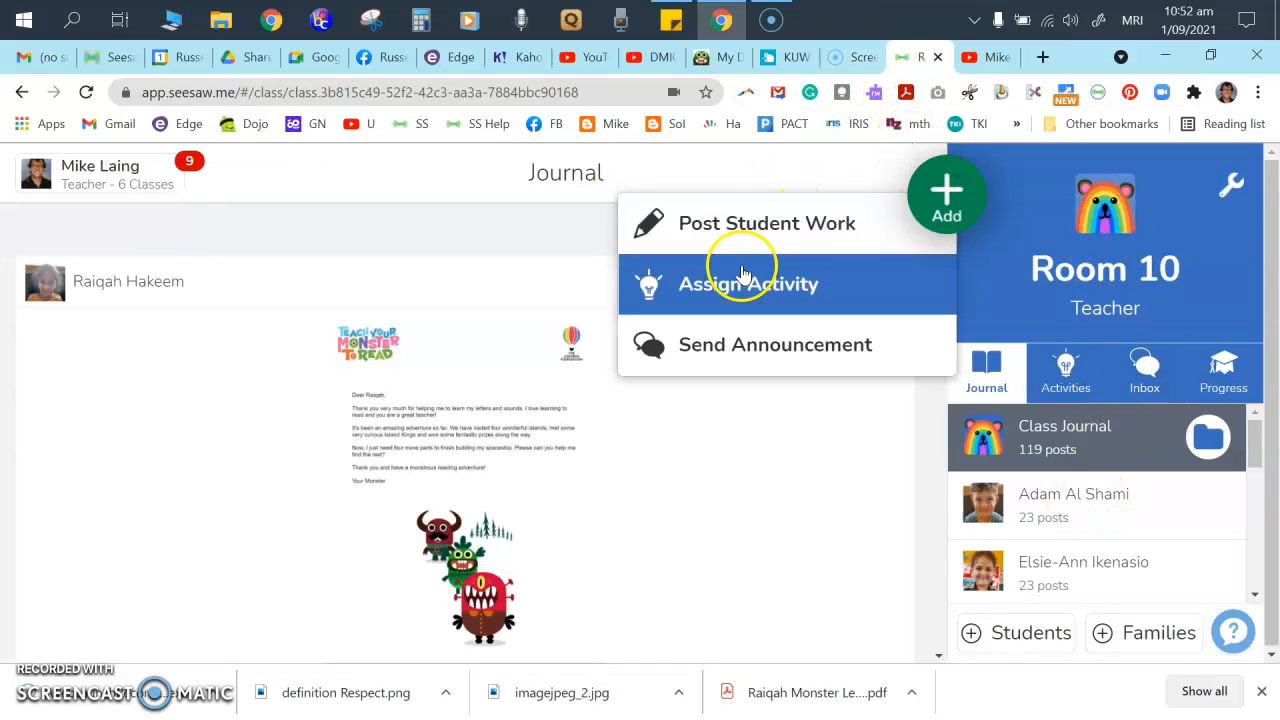
click(755, 235)
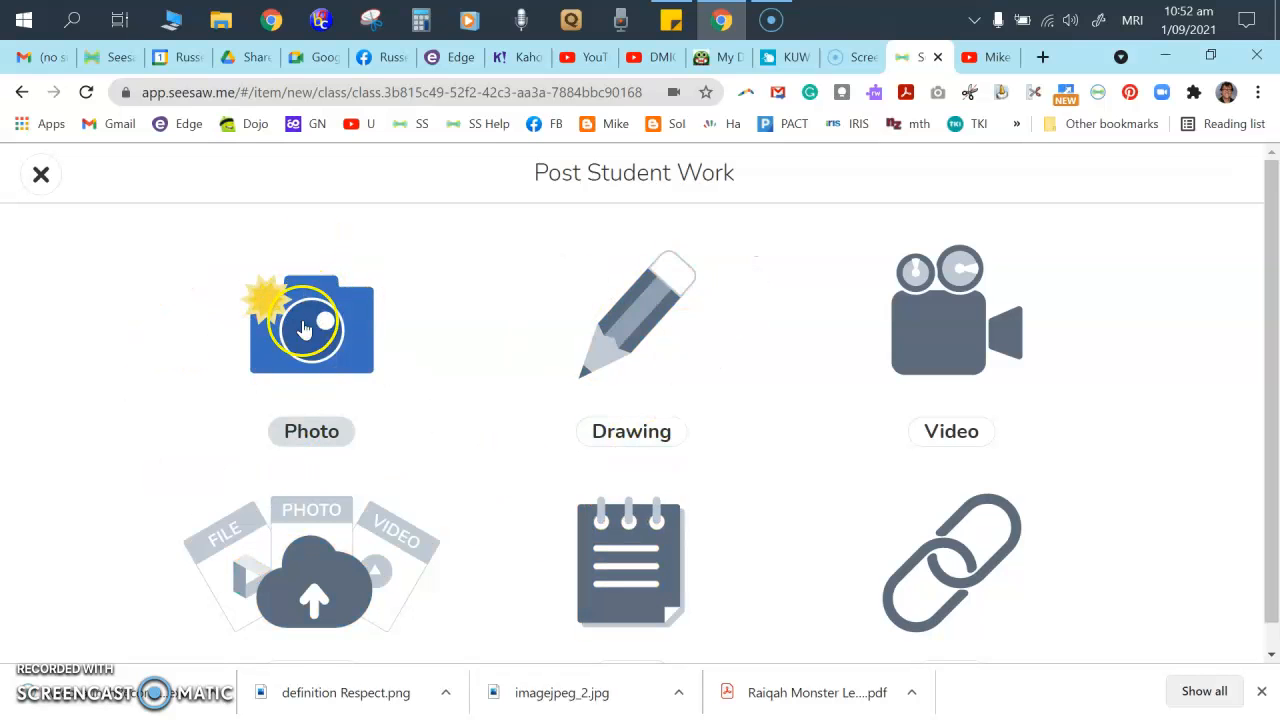
- Take a webcam photo and add a text box with the teacher's name
click(333, 333)
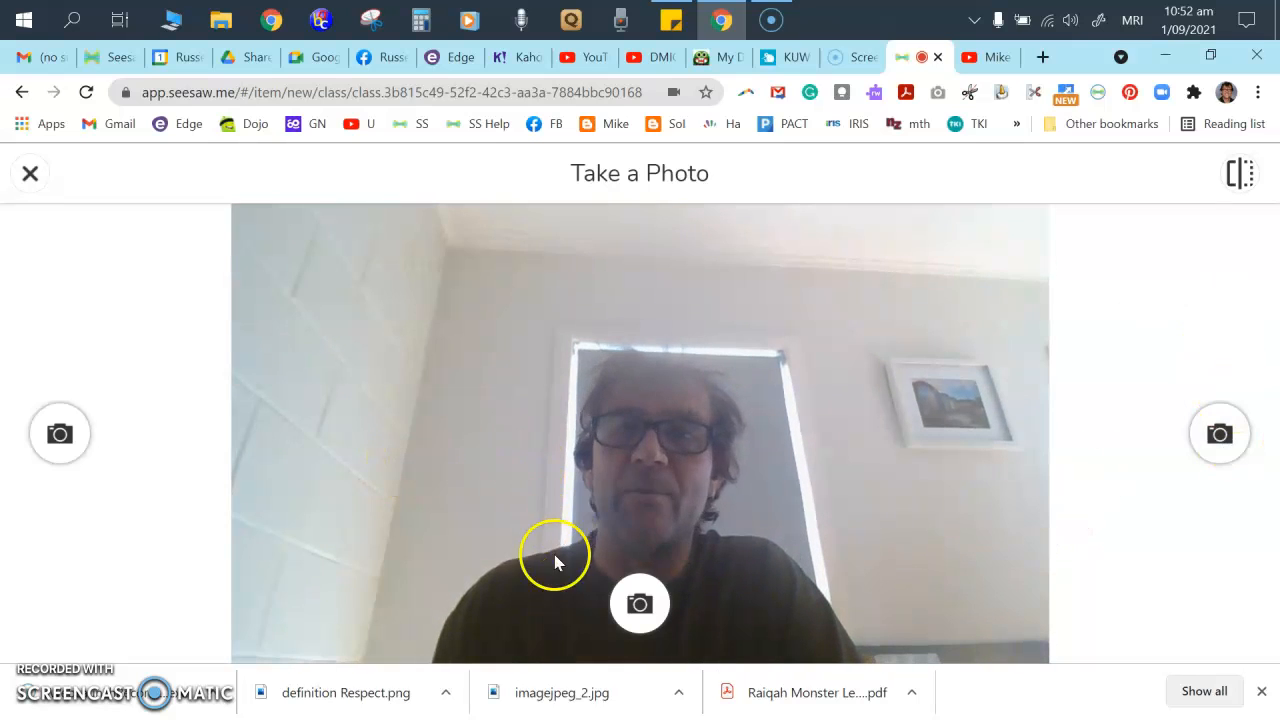
click(640, 605)
click(40, 268)
text(Matua Mike)
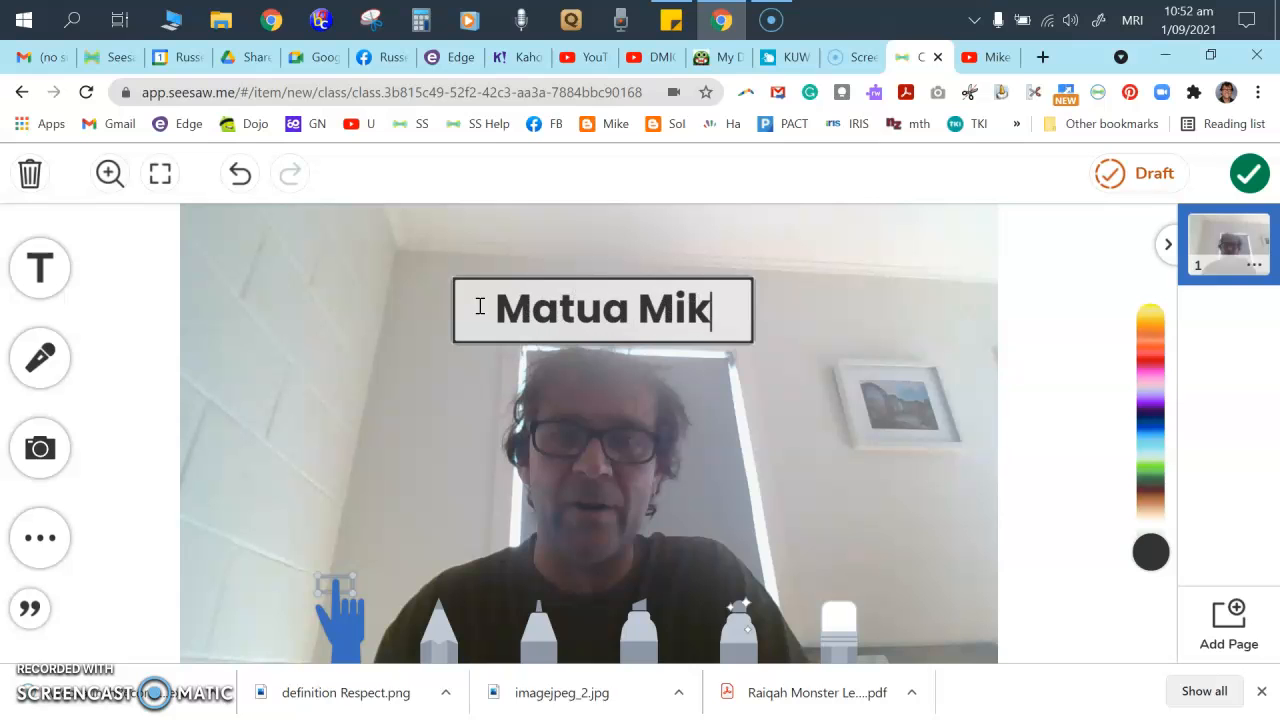
- Record a short voice explanation over the photo
click(38, 360)
click(620, 550)
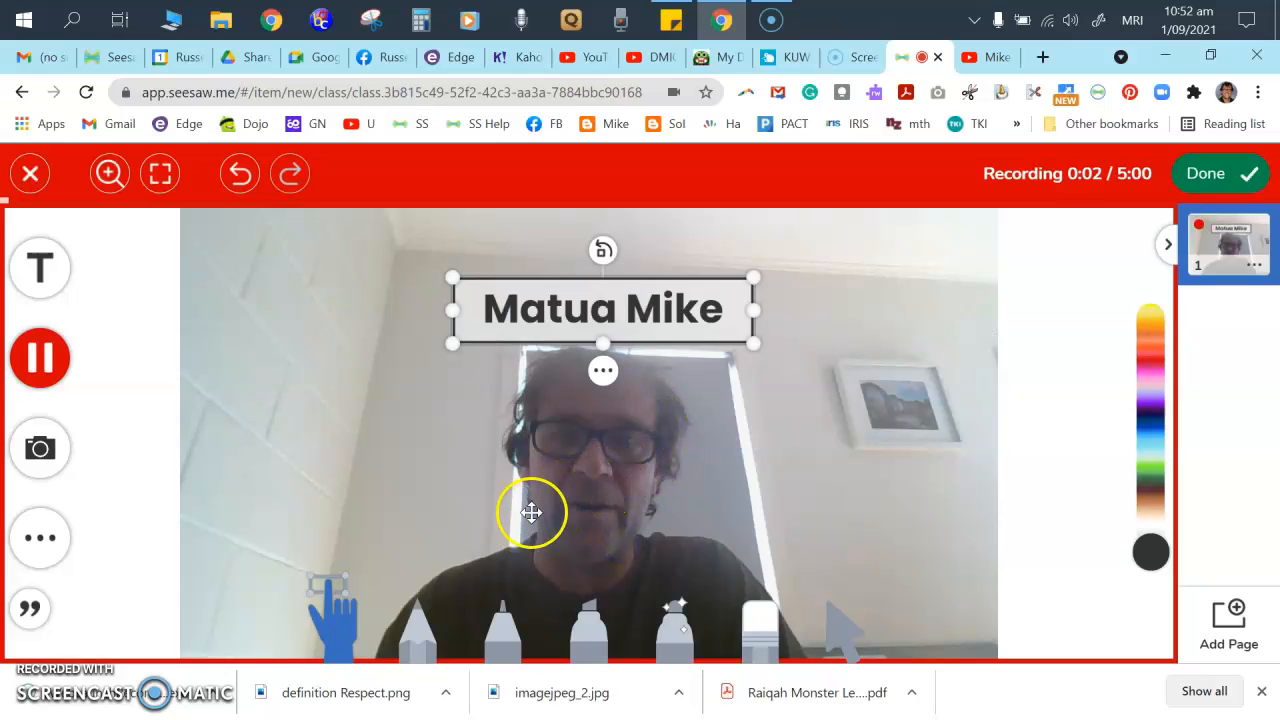
click(1208, 173)
click(466, 508)
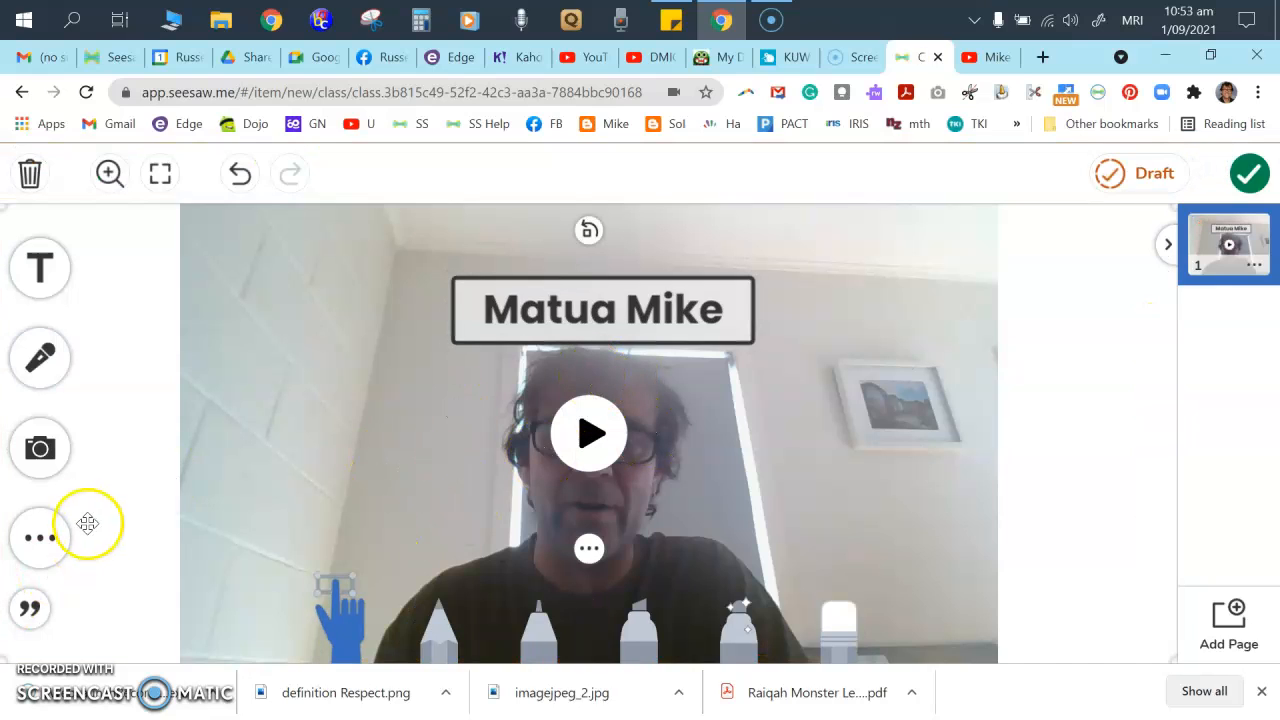
- Place a pink heart shape in the photo's upper left corner
click(40, 448)
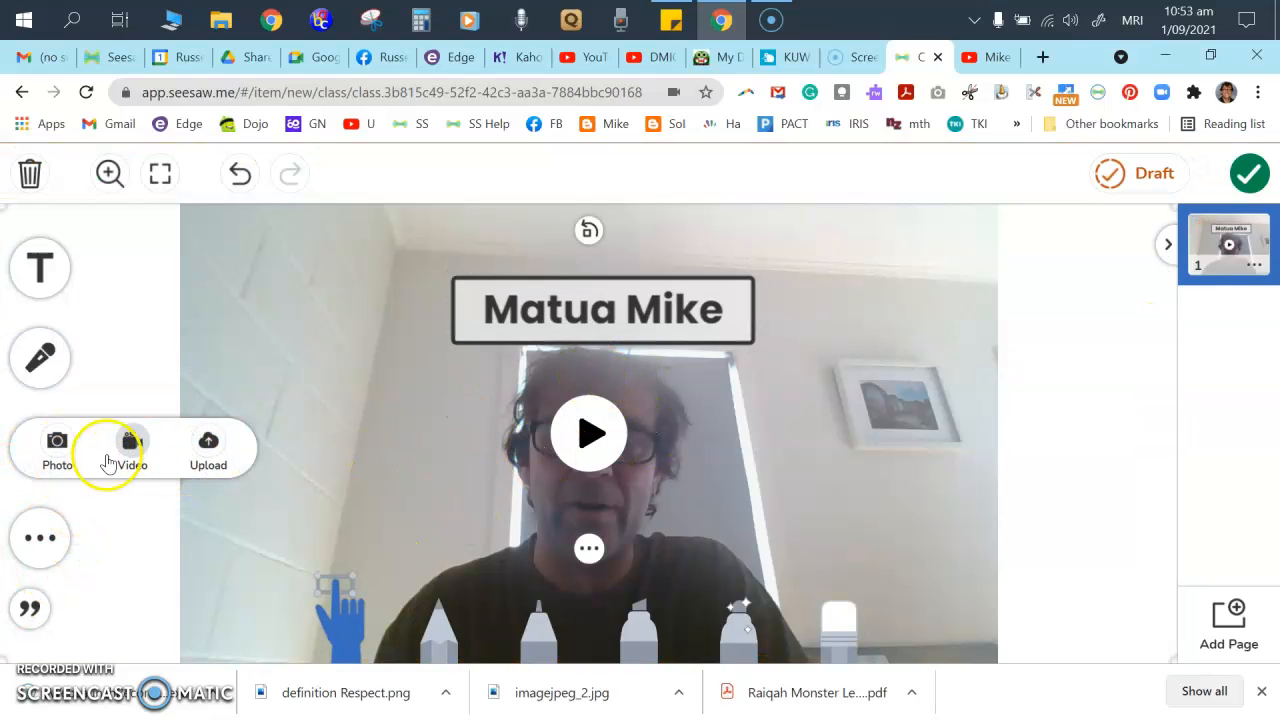
click(37, 536)
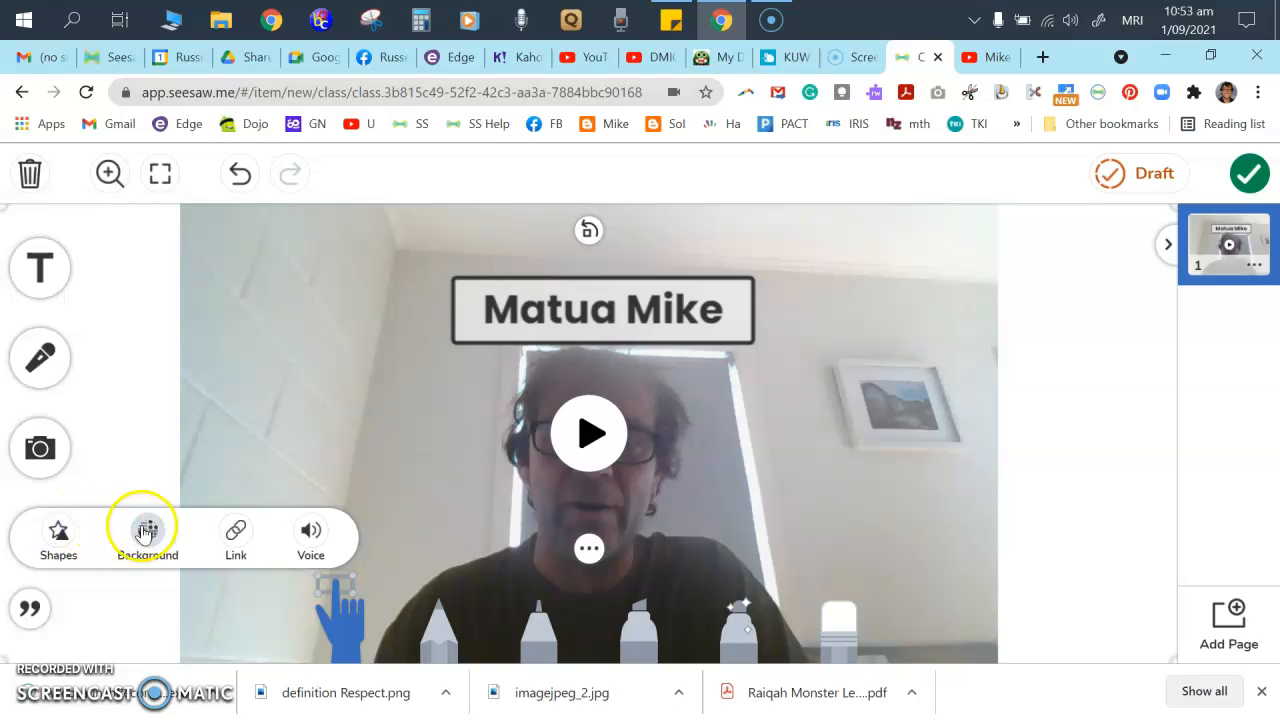
click(57, 536)
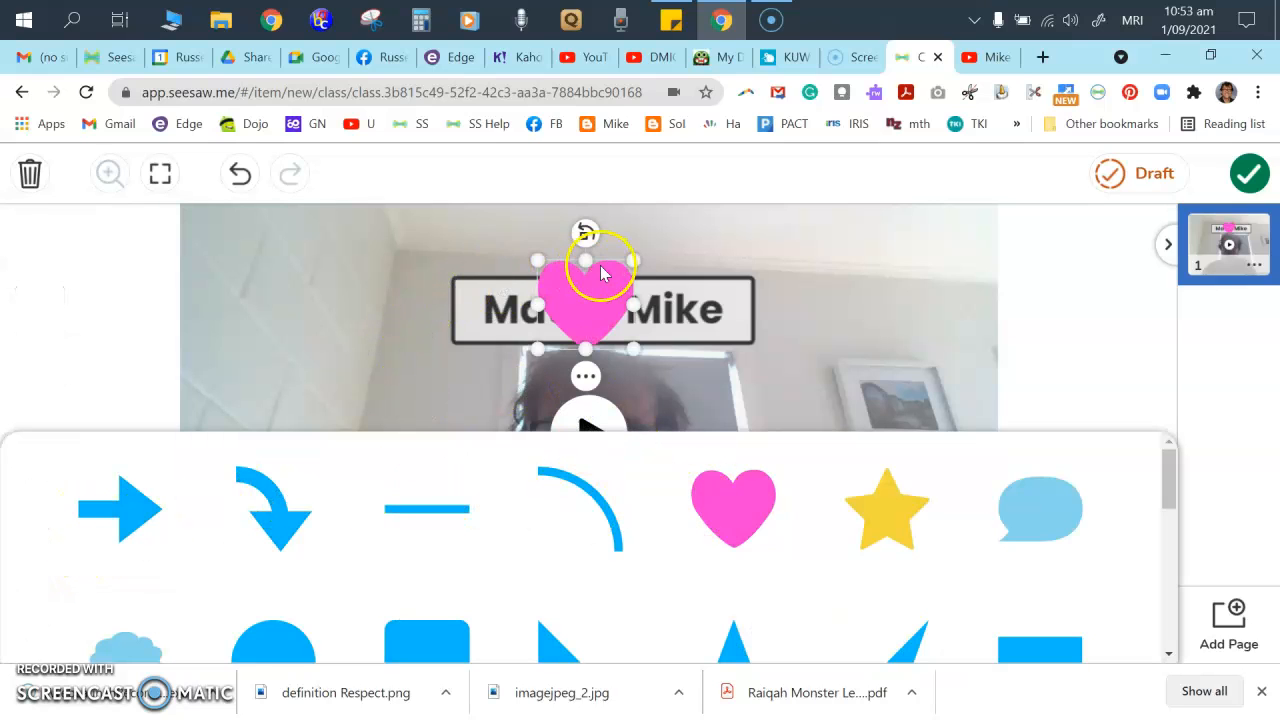
click(431, 286)
drag(580, 300, 290, 325)
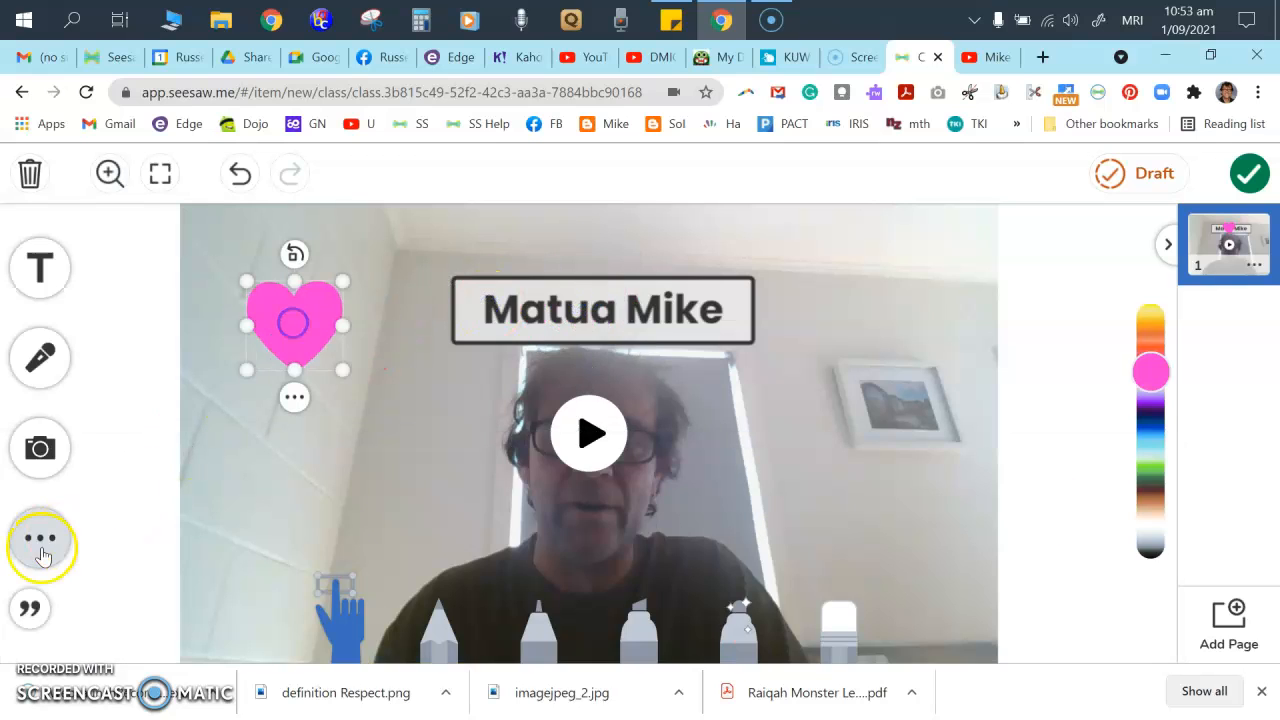
- Add the teacher's name as the post caption
click(37, 537)
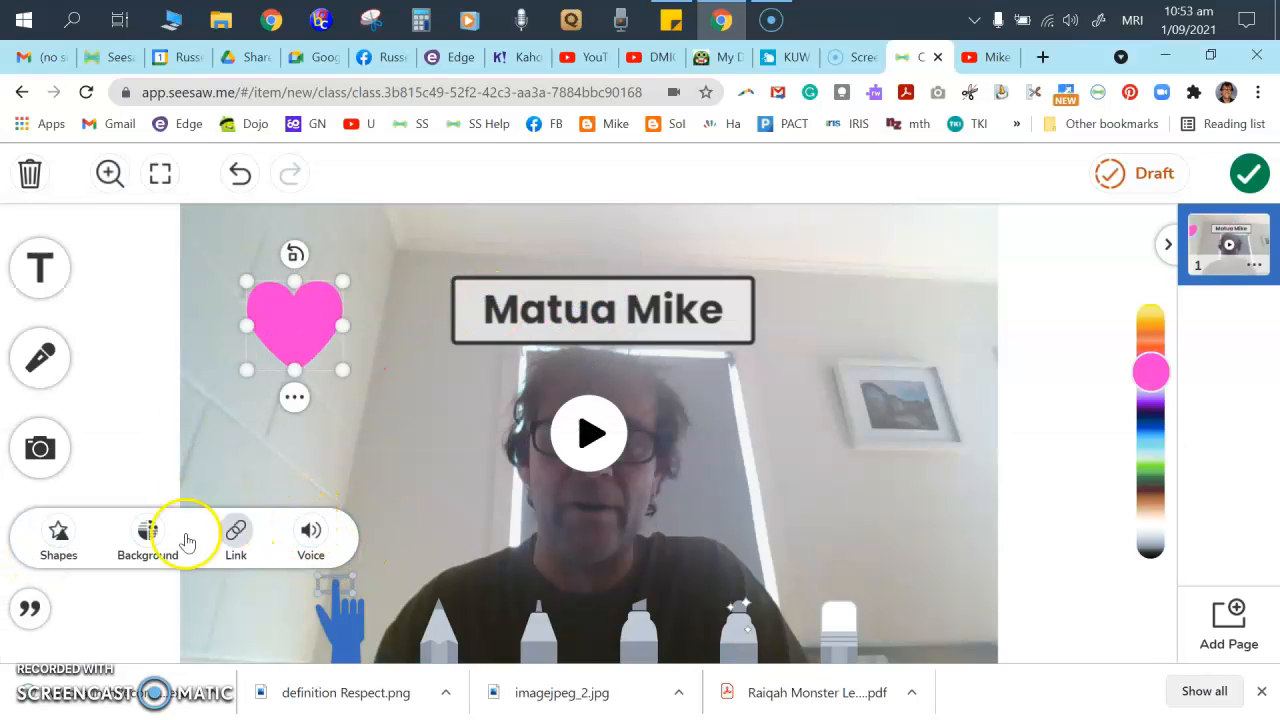
click(30, 608)
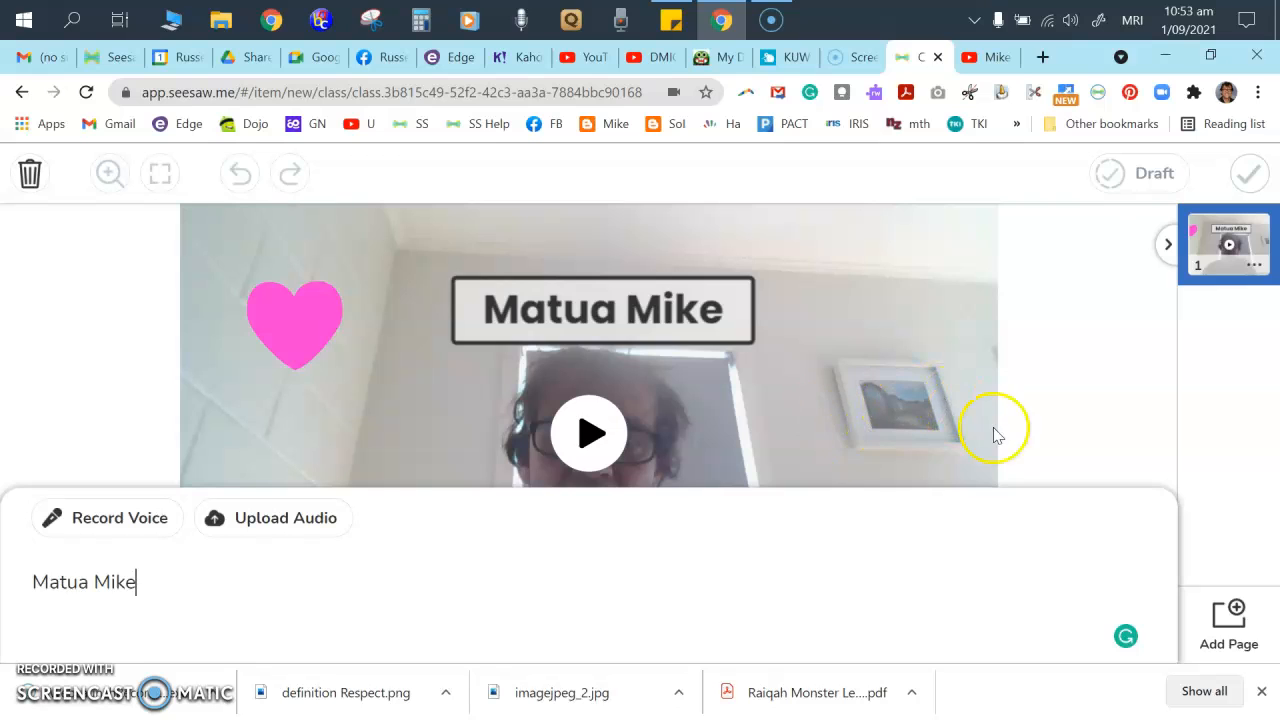
click(1038, 430)
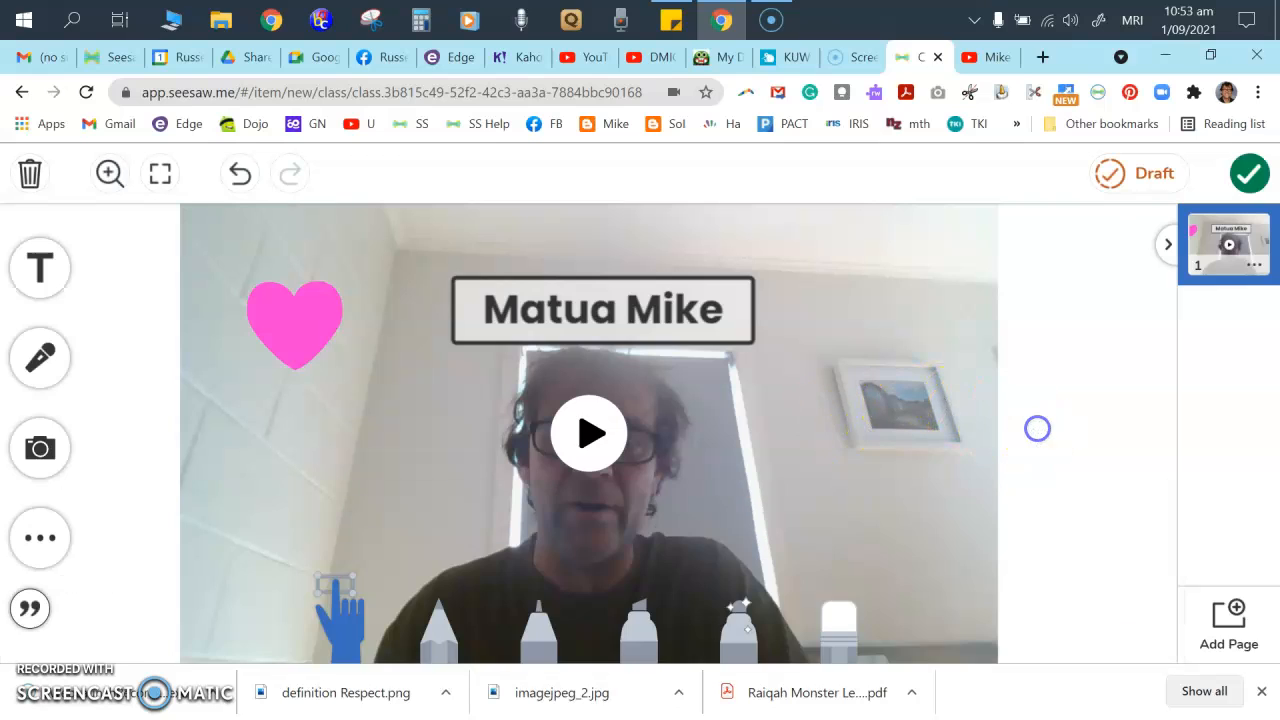
- Tag all Room 10 students on the heart photo post and upload it
click(1250, 176)
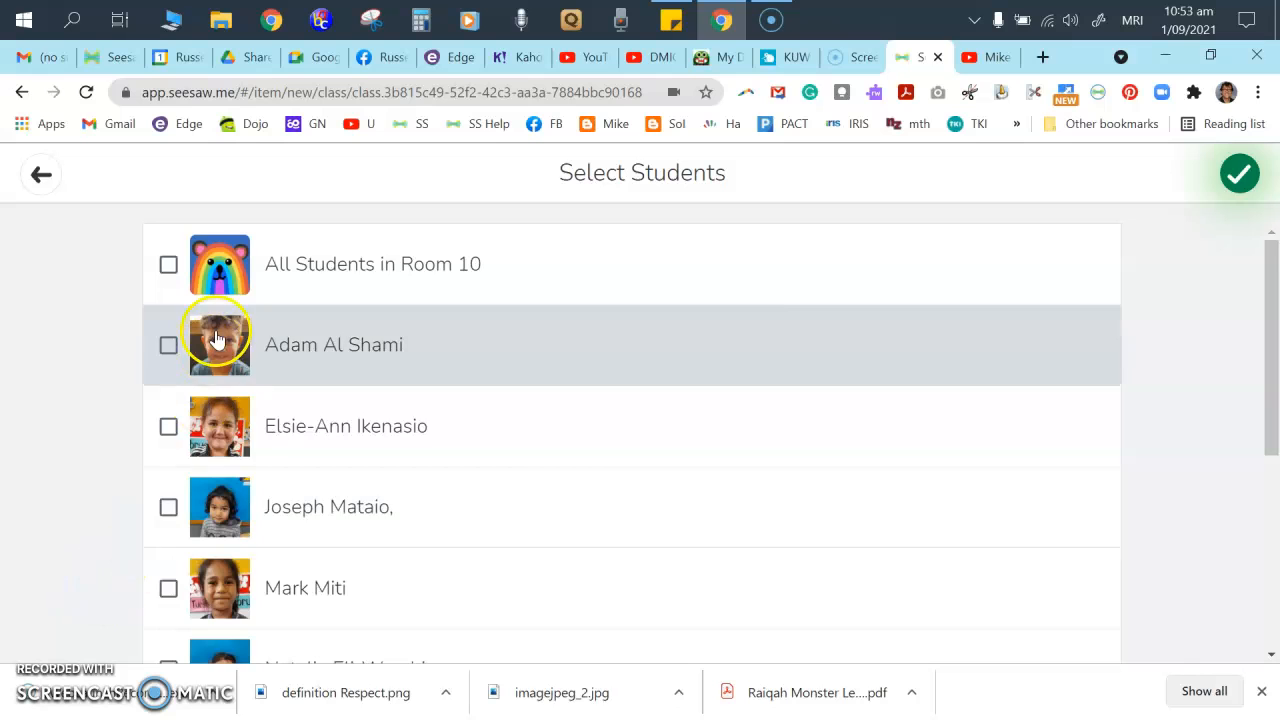
scroll(238, 400, down, 2)
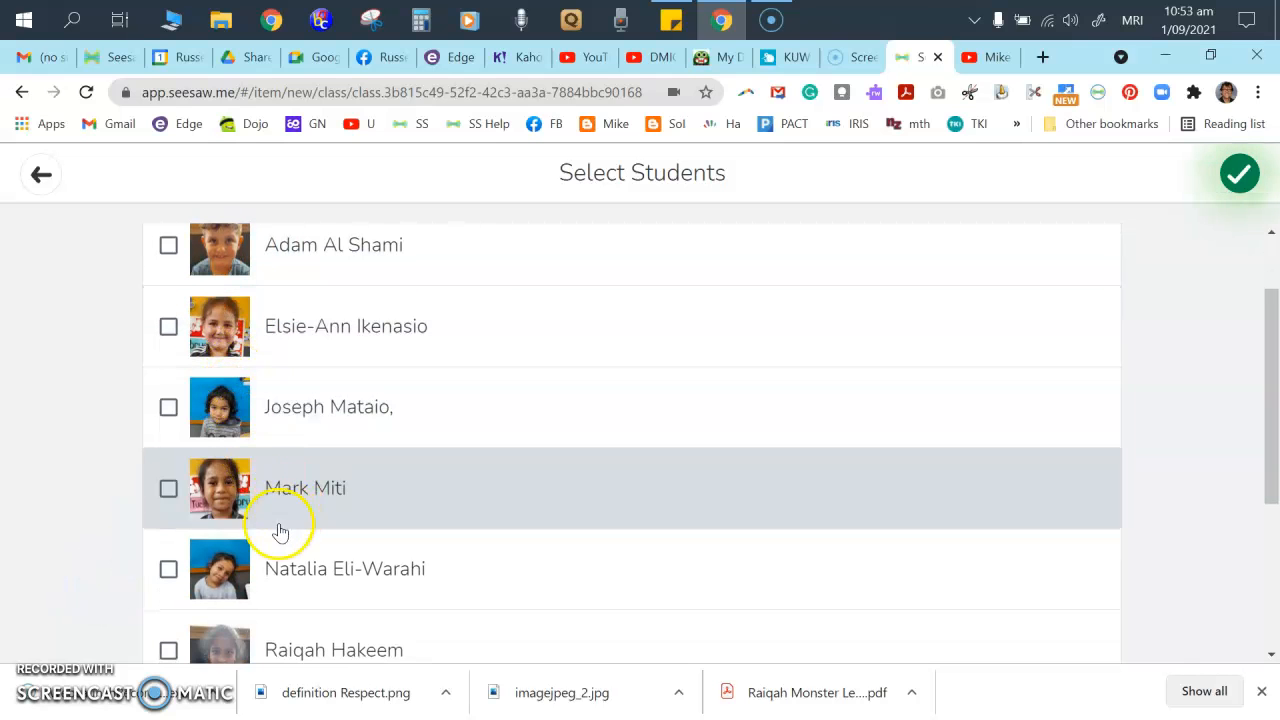
scroll(252, 558, down, 1)
scroll(252, 553, down, 1)
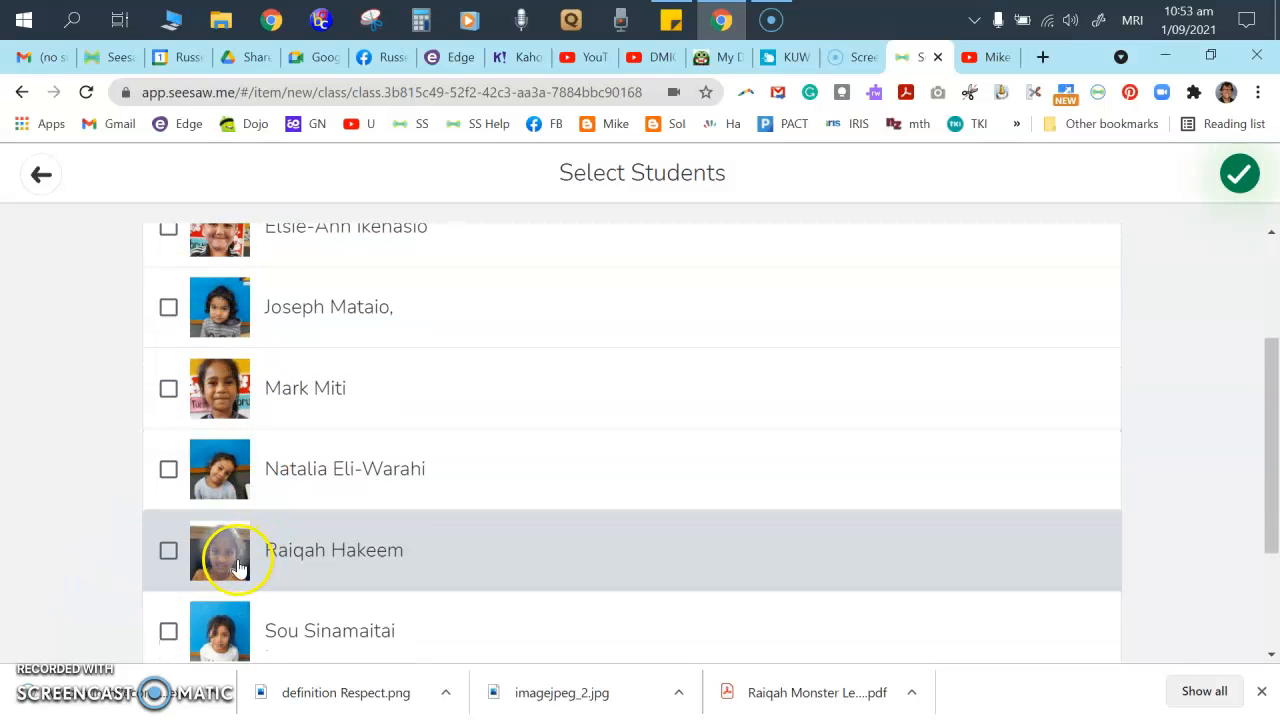
scroll(238, 566, up, 5)
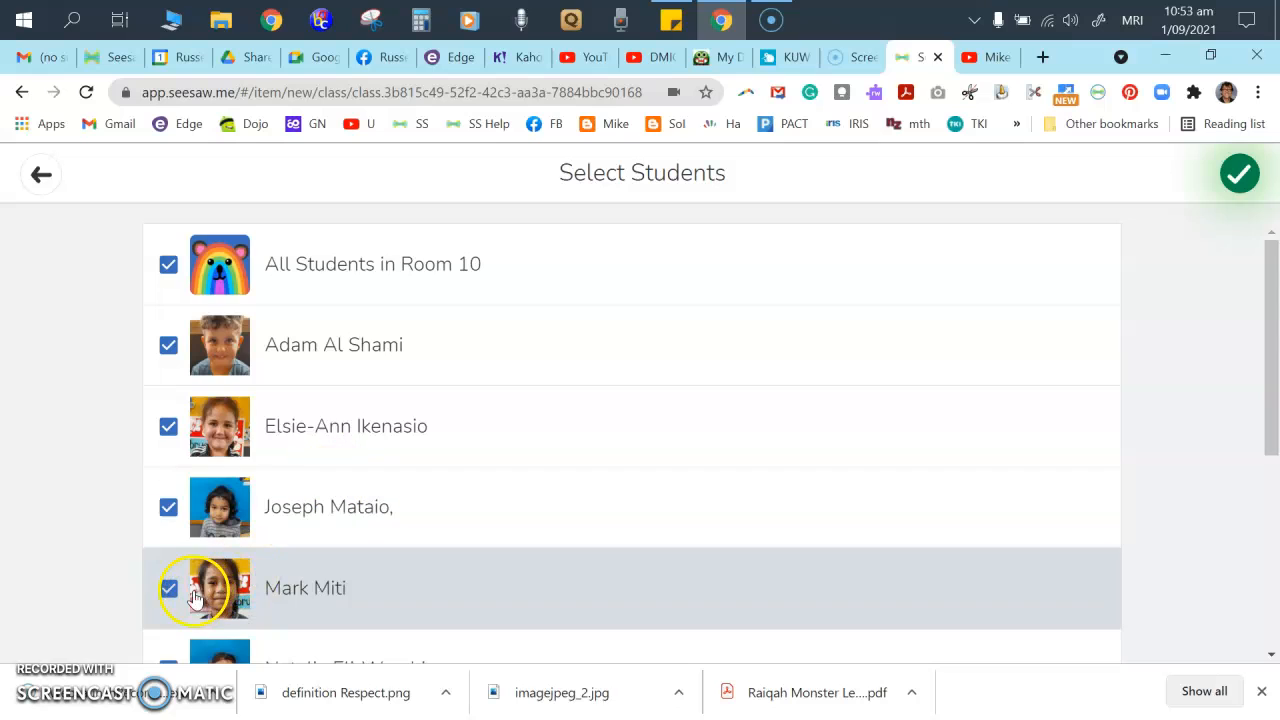
click(1243, 175)
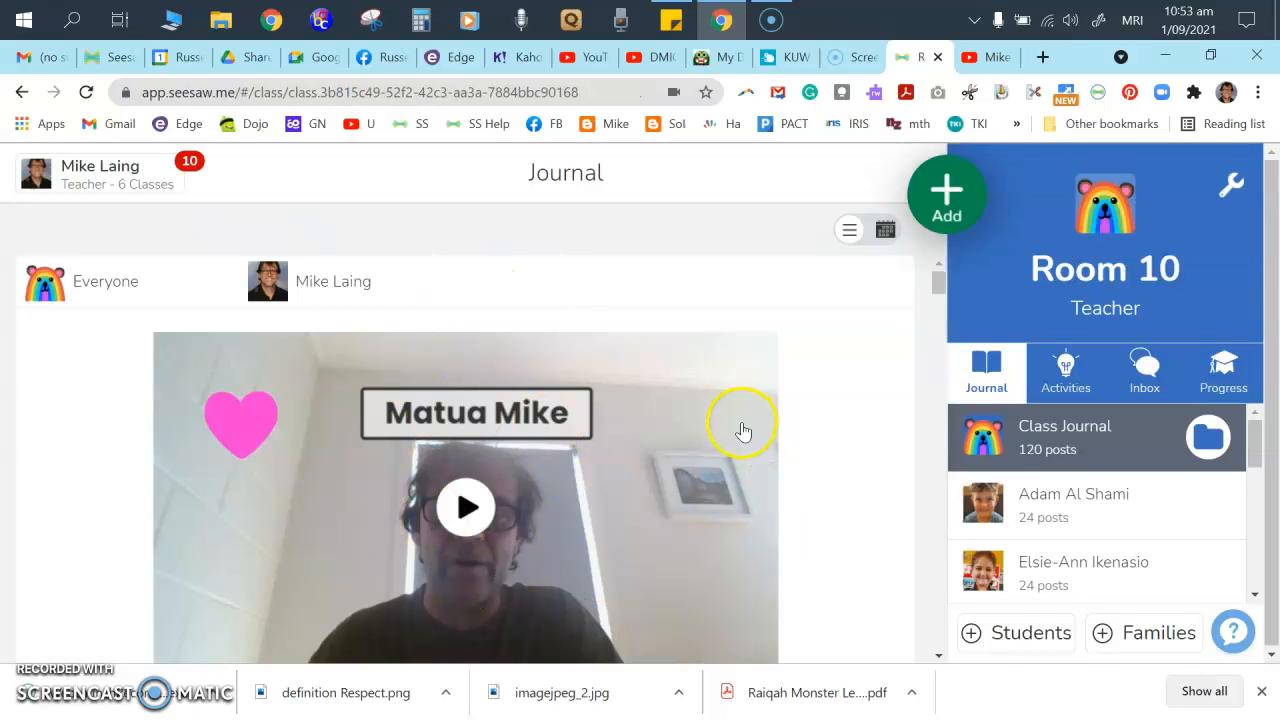
- Delete the teacher's video post from the journal, confirming permanent deletion
scroll(754, 475, down, 3)
scroll(671, 523, up, 3)
scroll(717, 503, down, 2)
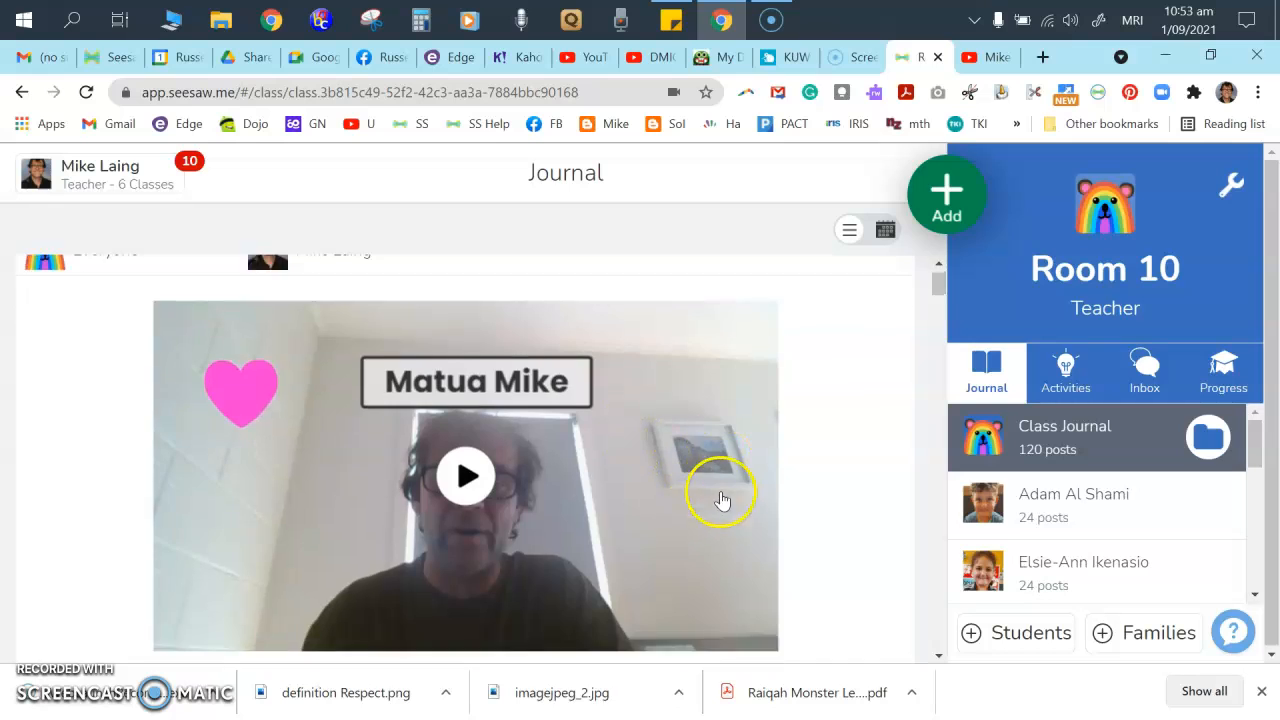
click(886, 607)
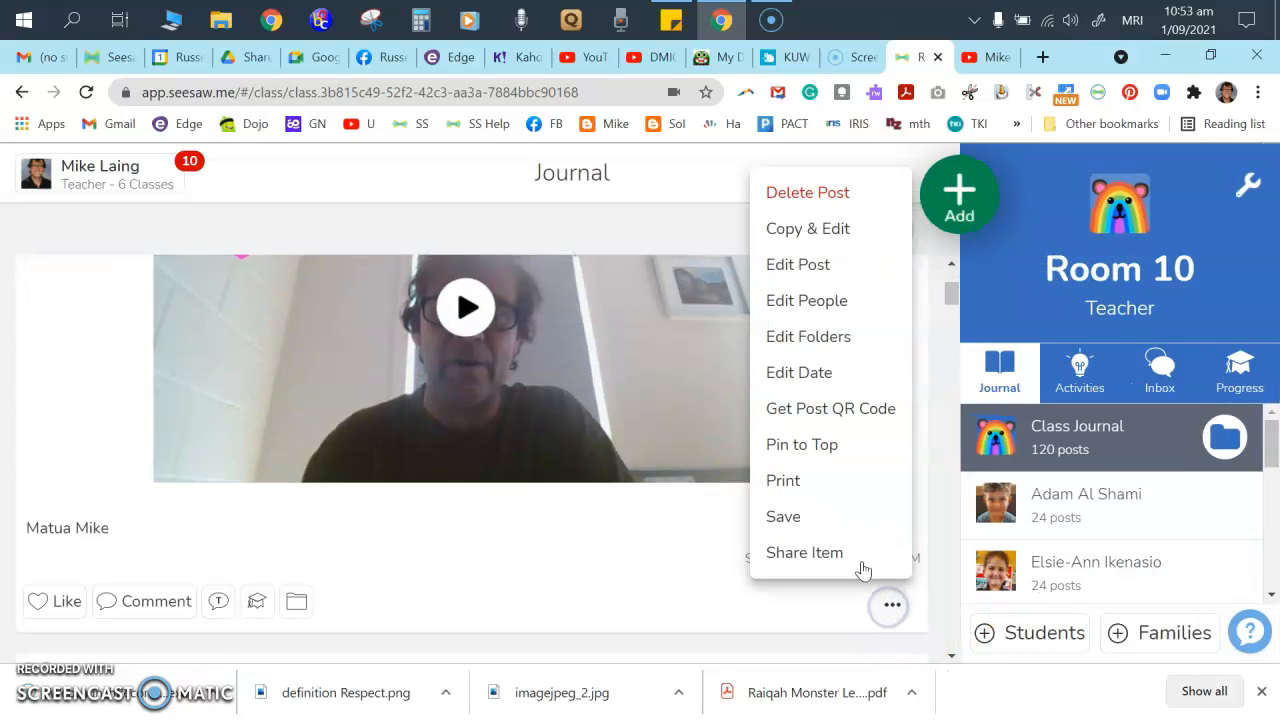
click(812, 196)
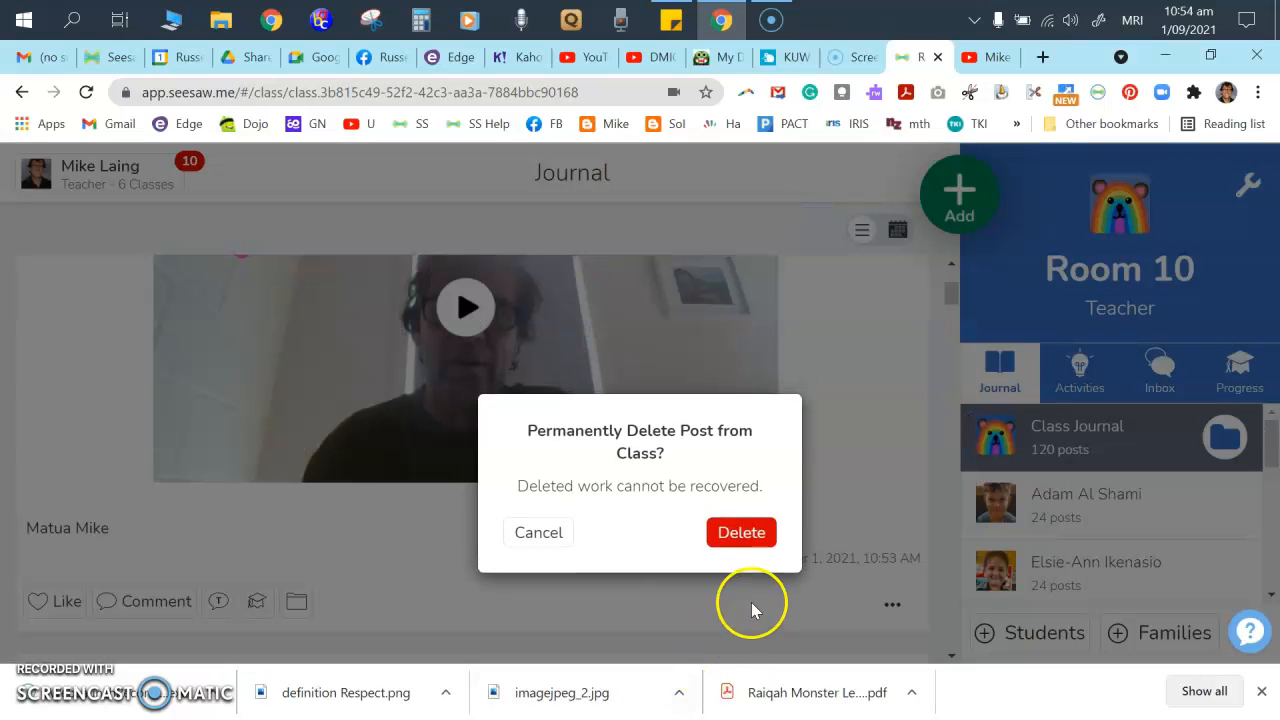
click(748, 538)
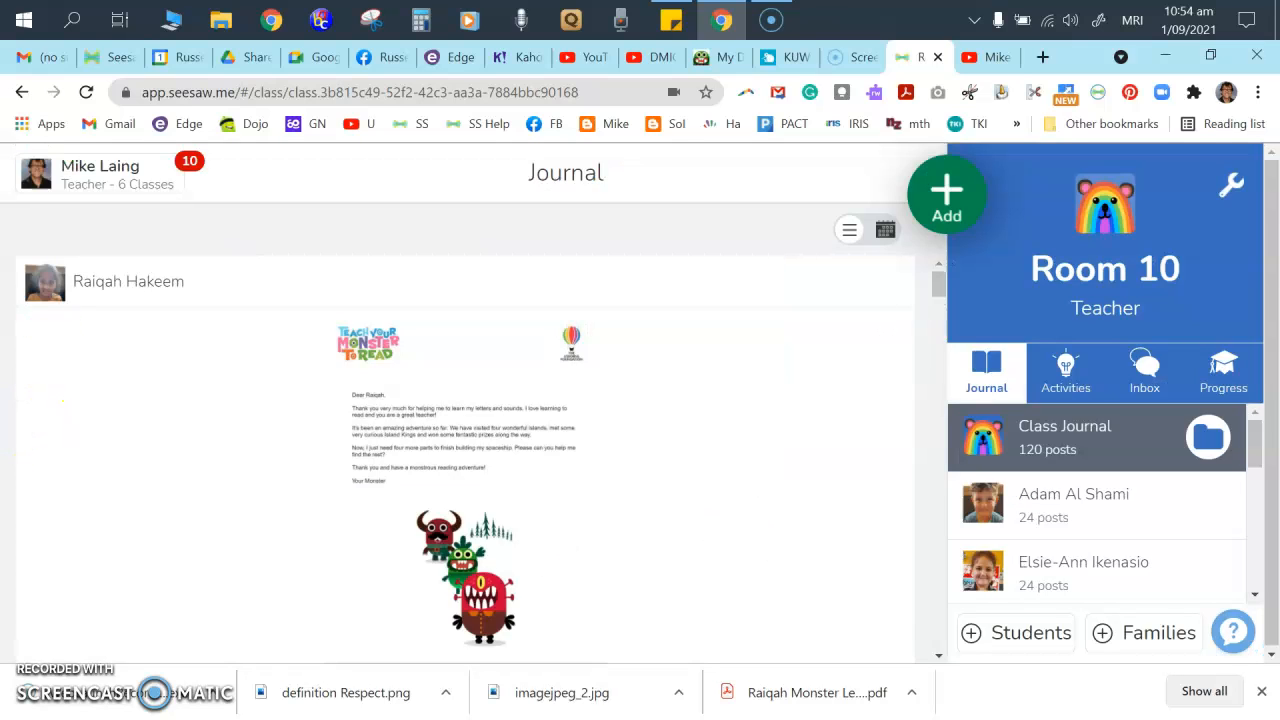
- Record a short webcam video as a new student-work post, then try the text tool and the ... tray
click(965, 198)
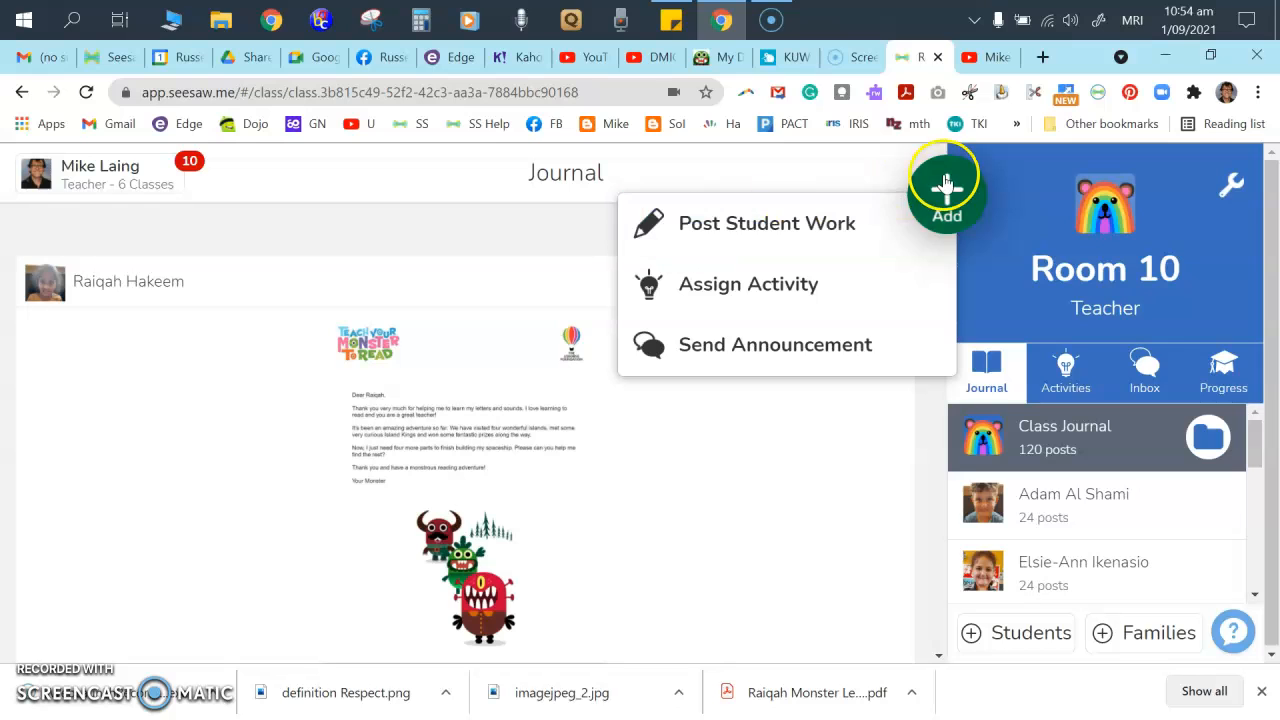
click(749, 222)
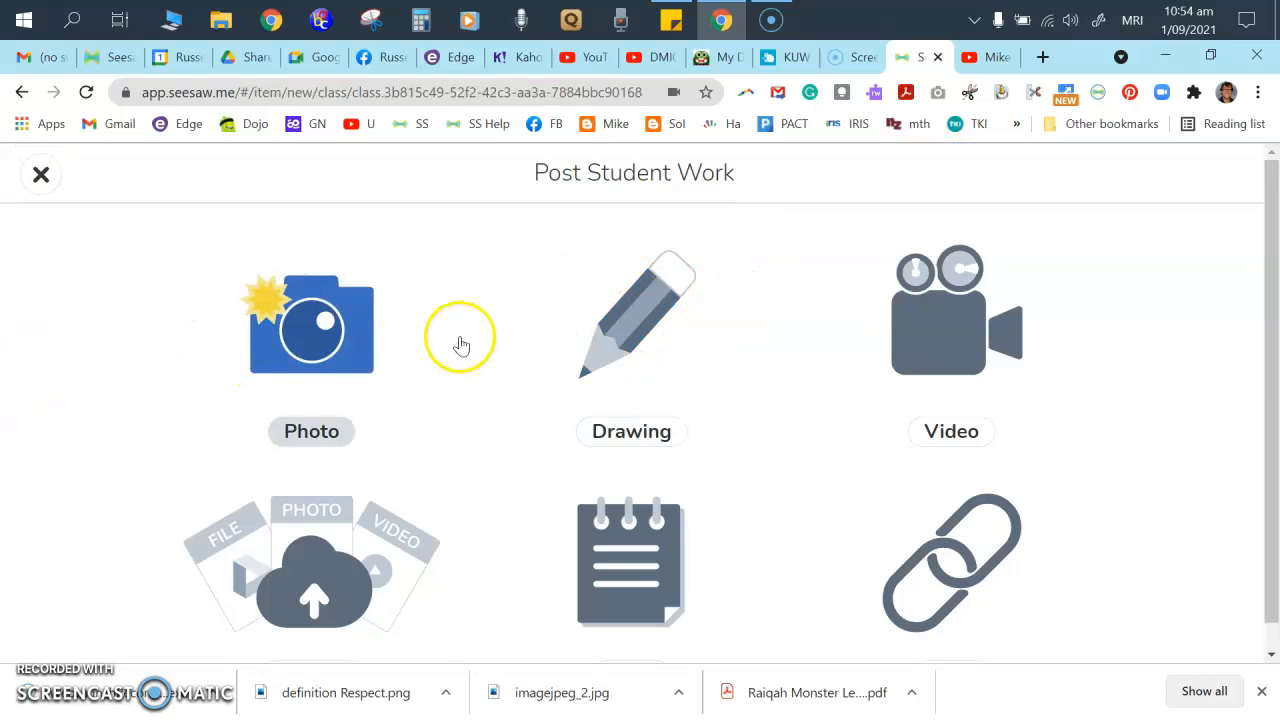
click(934, 362)
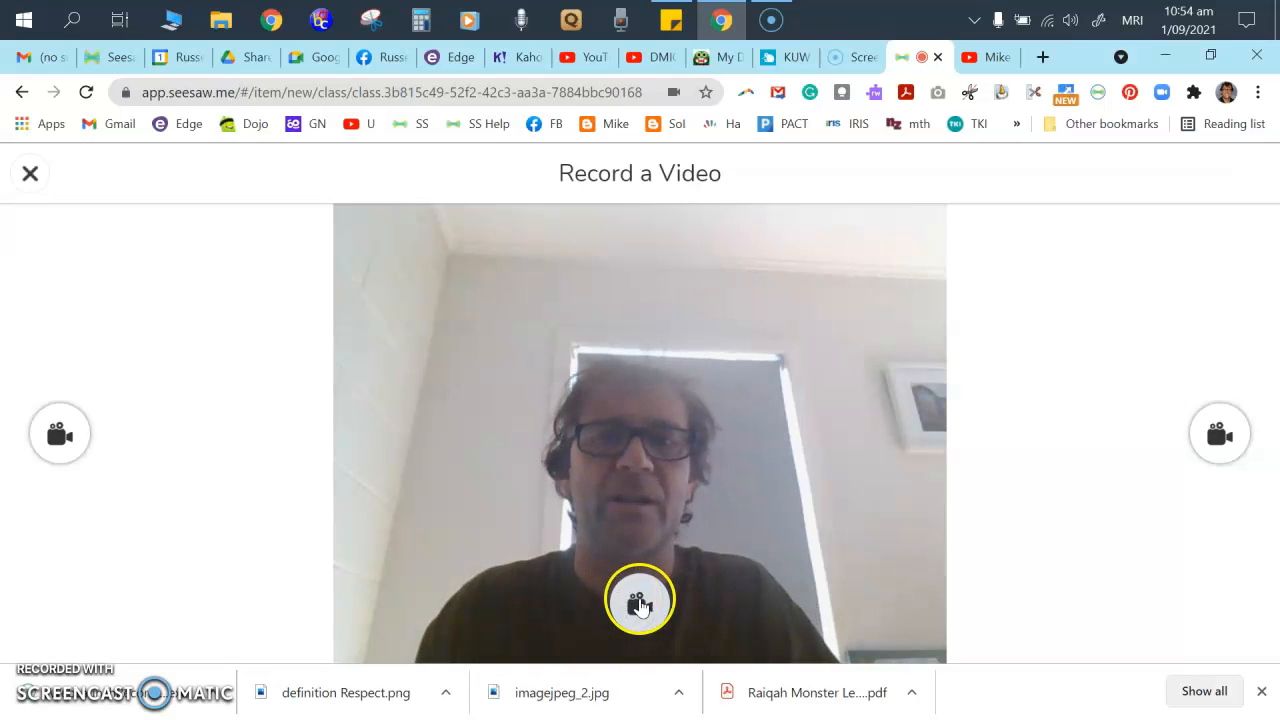
click(638, 603)
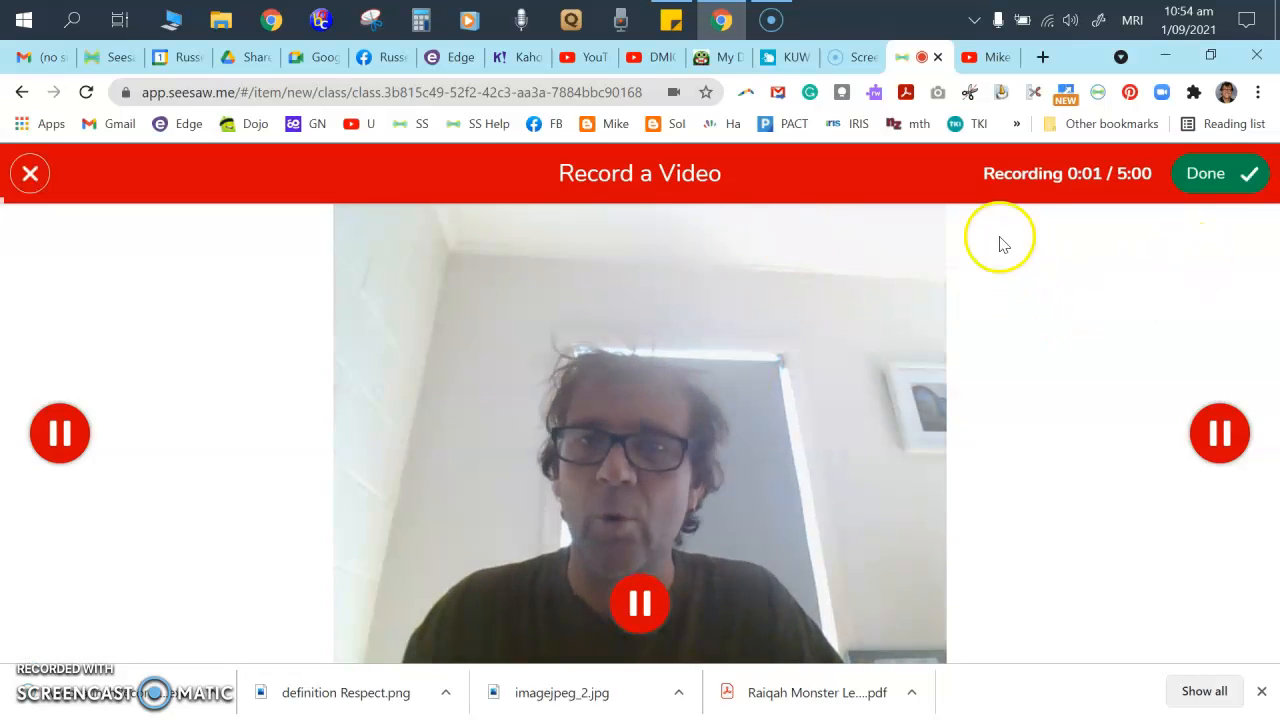
click(1236, 176)
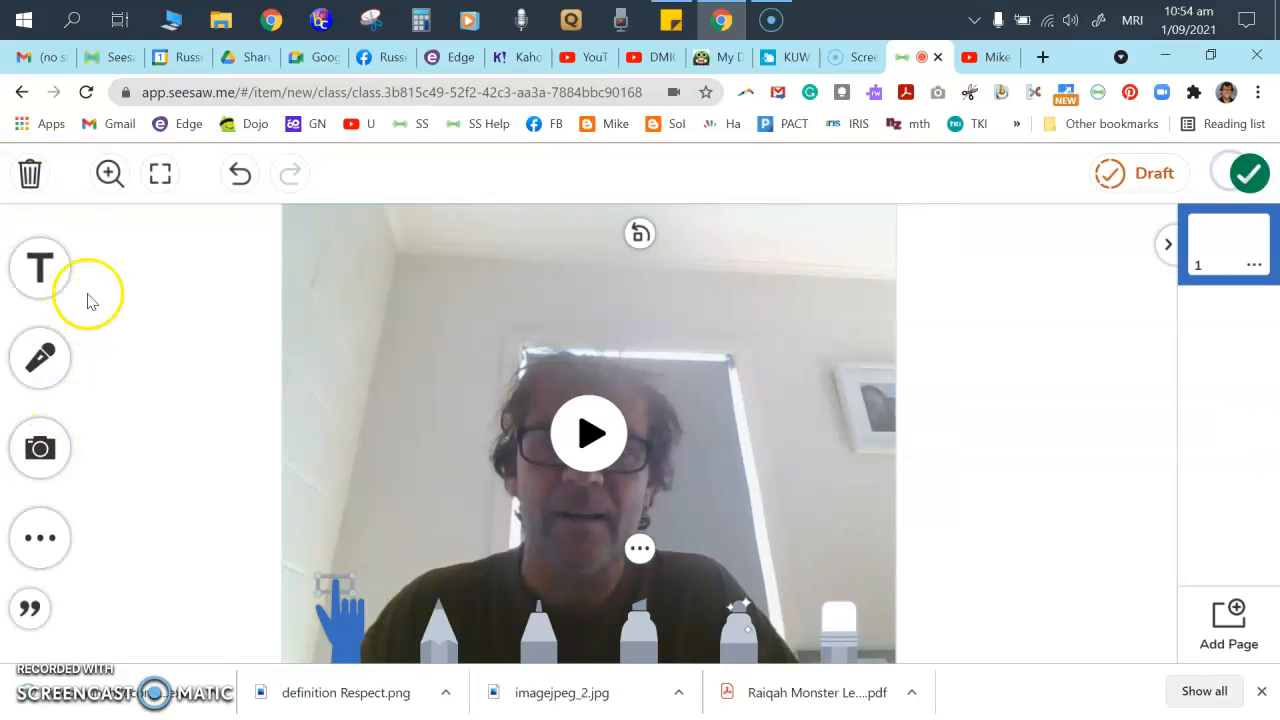
click(64, 274)
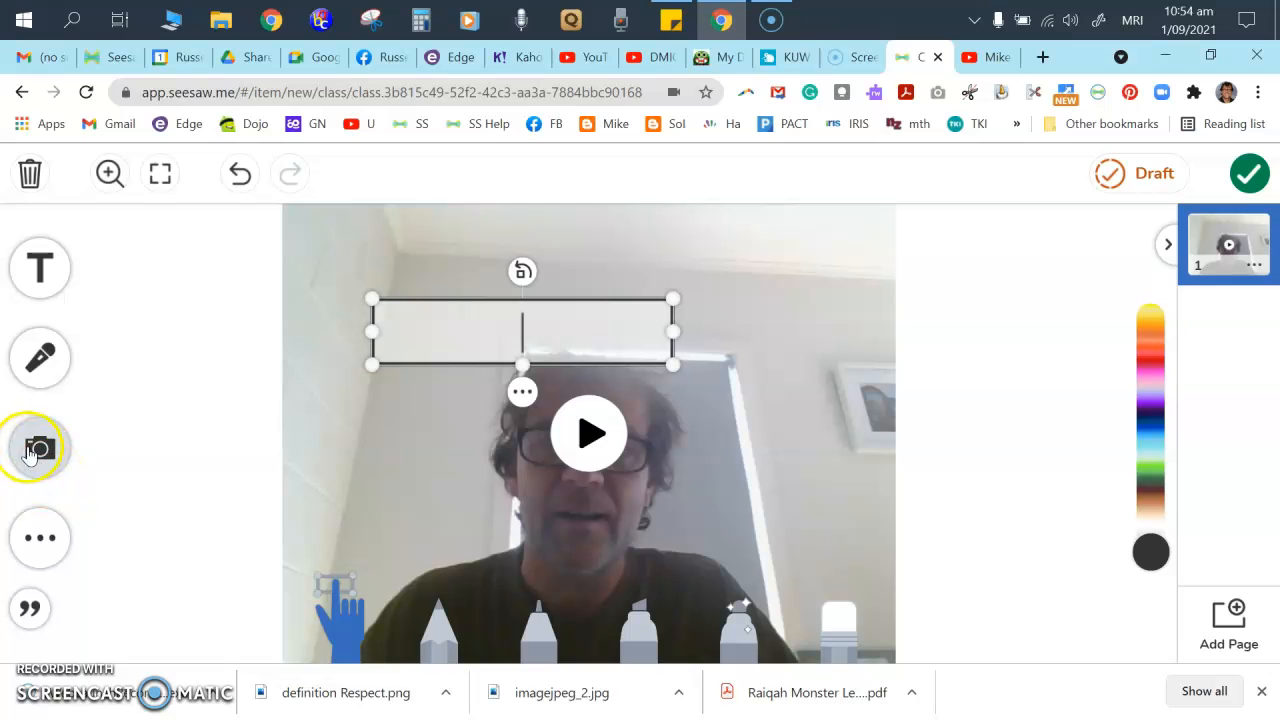
click(38, 545)
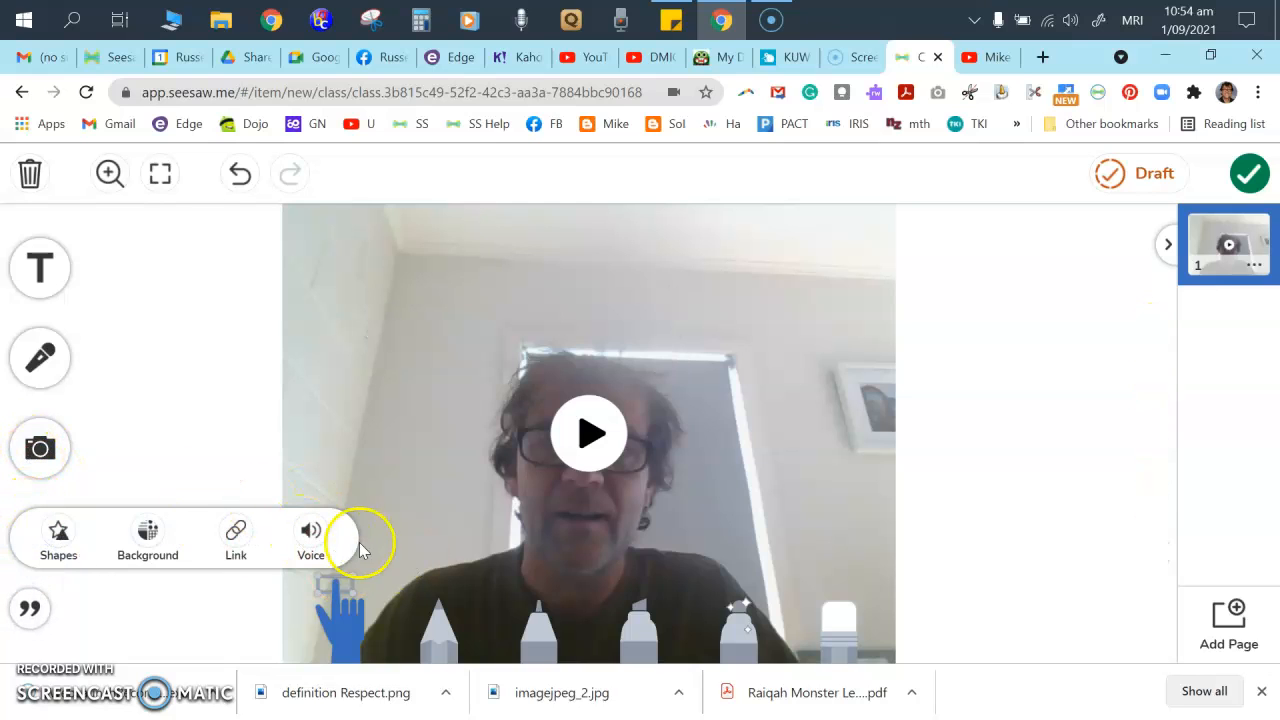
- Check the caption panel, then tag three students and clear the selections again
click(29, 612)
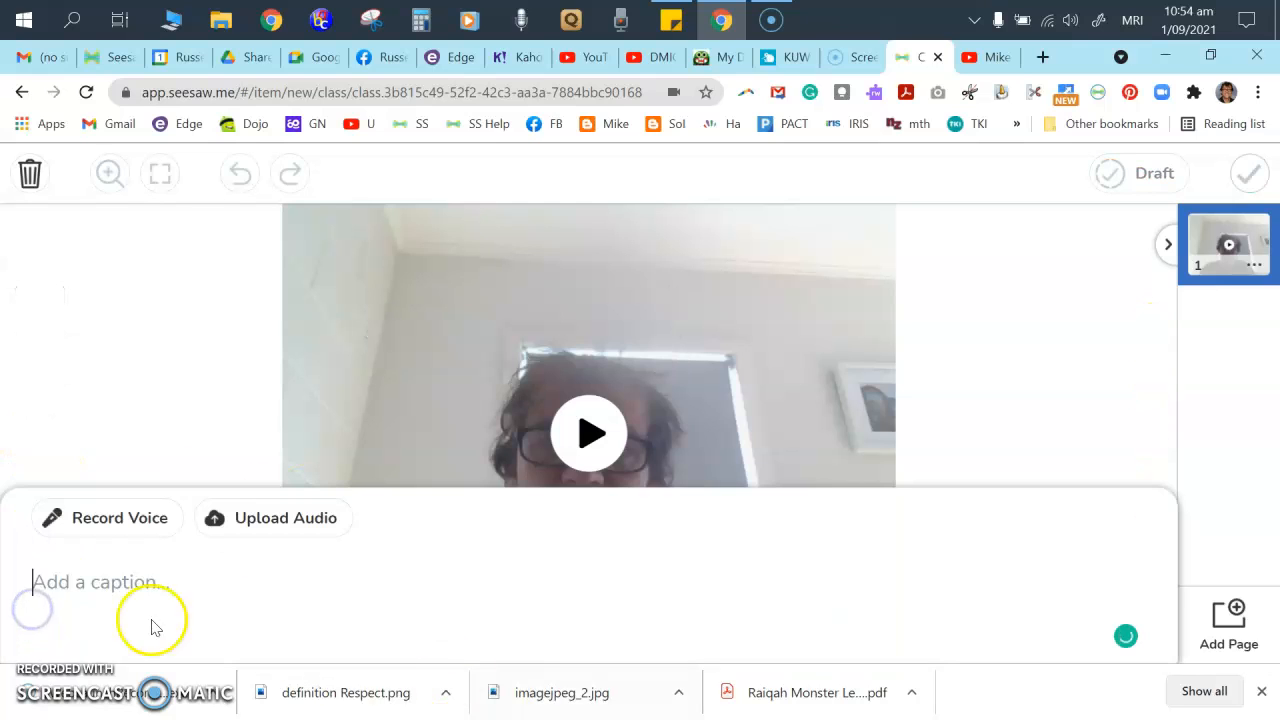
click(1080, 315)
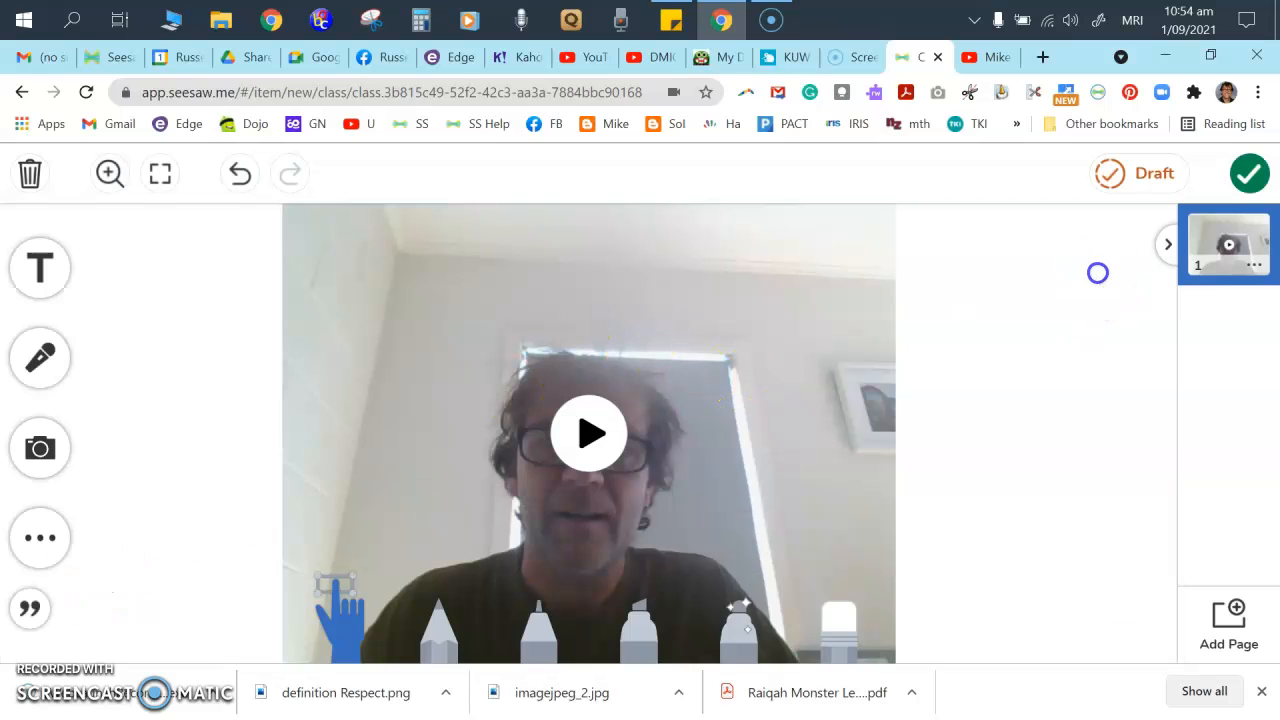
click(1248, 175)
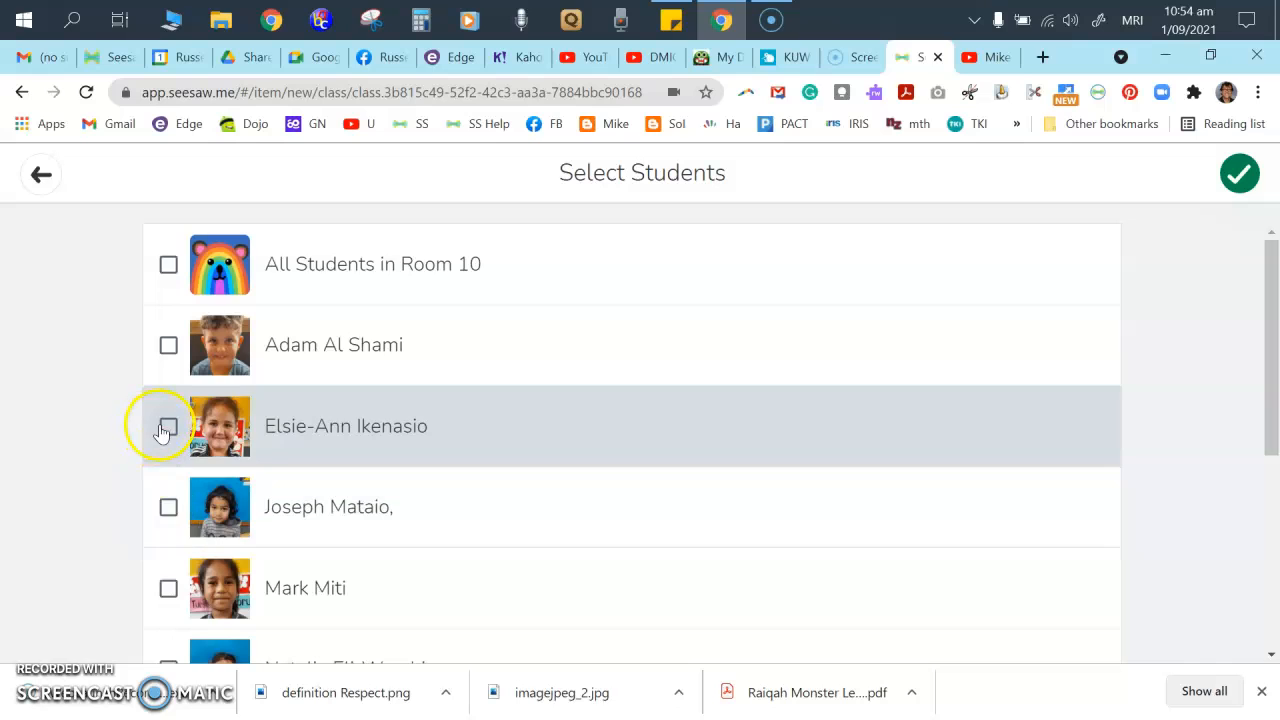
click(166, 426)
click(165, 508)
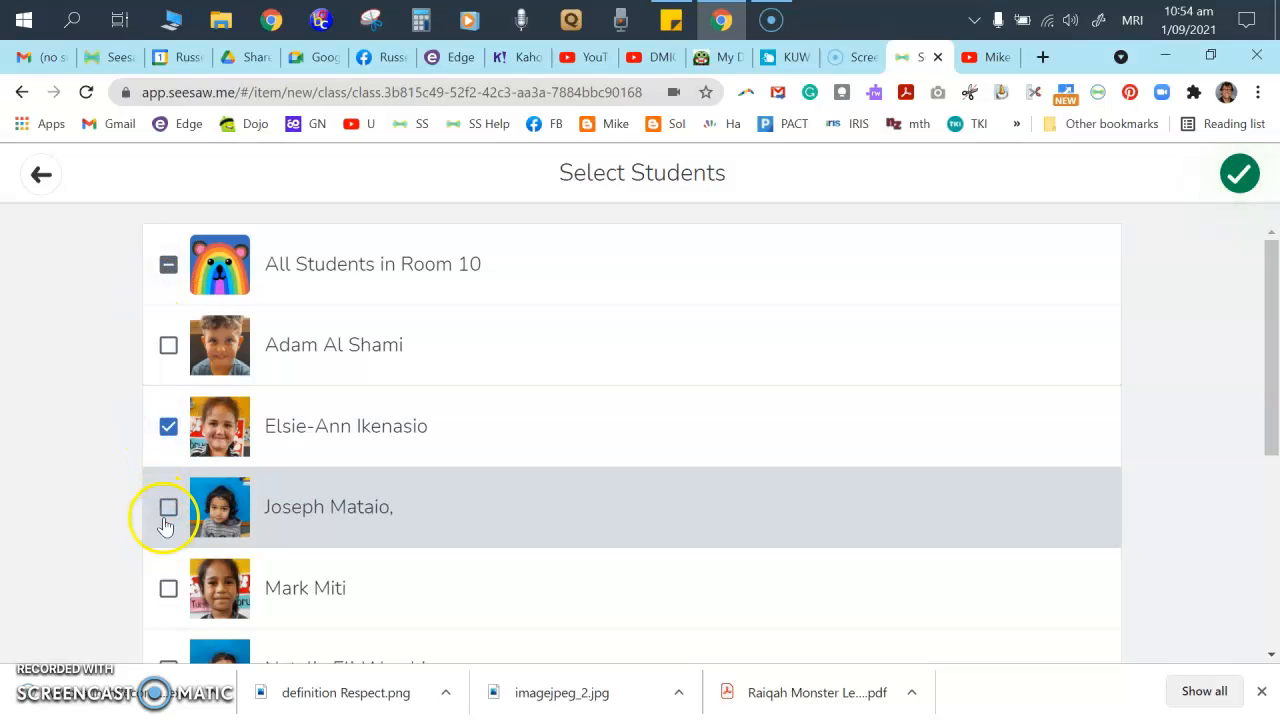
click(166, 582)
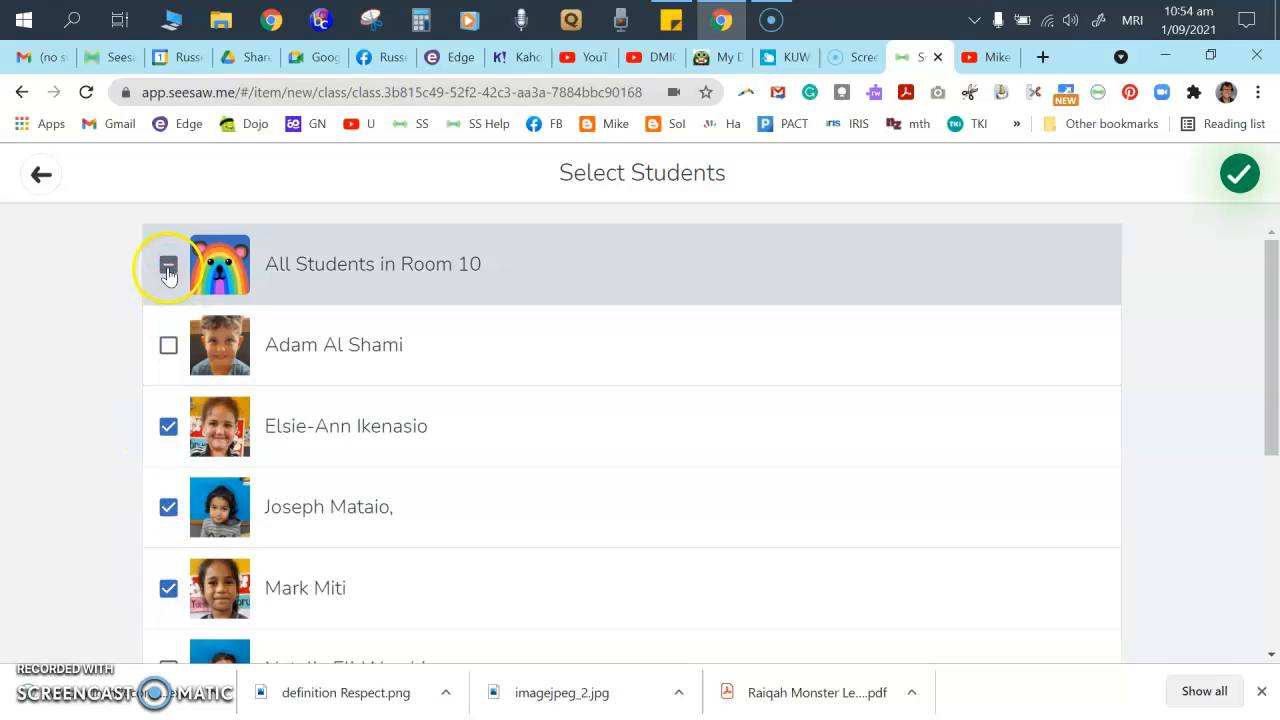
click(14, 178)
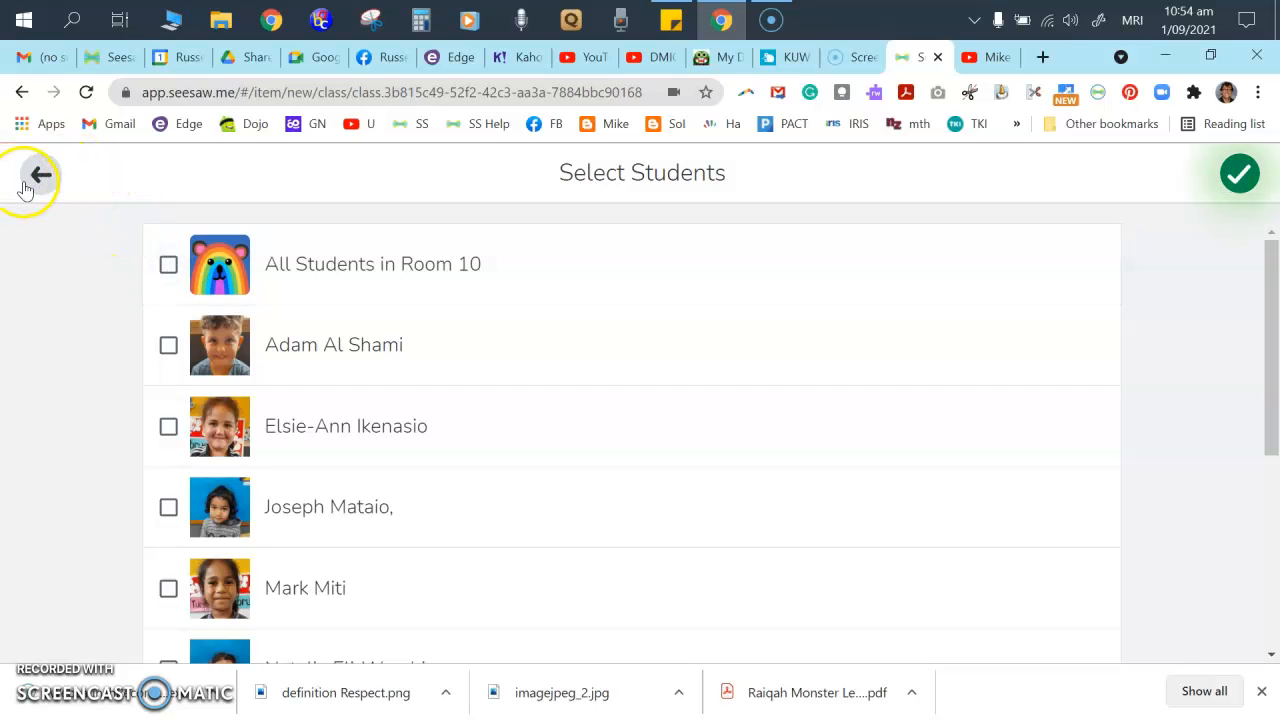
- Return to the video page and choose Delete and Start Over
click(45, 174)
click(30, 173)
click(390, 172)
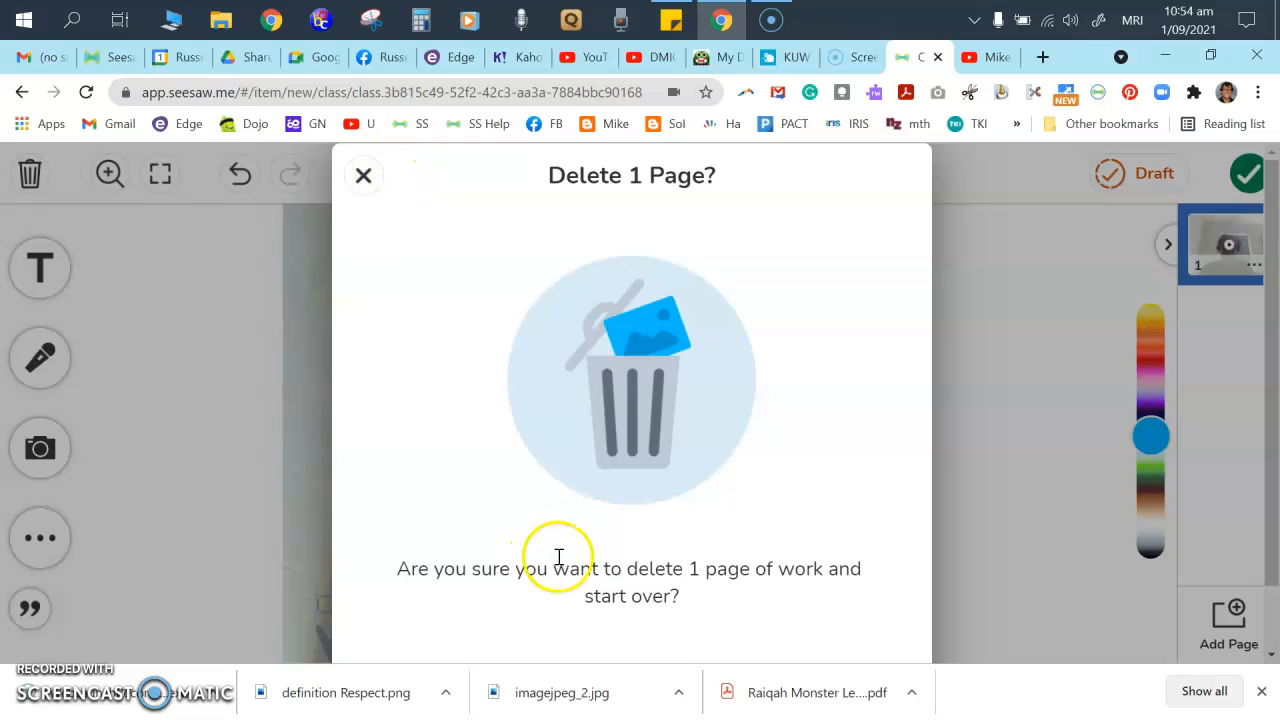
click(594, 608)
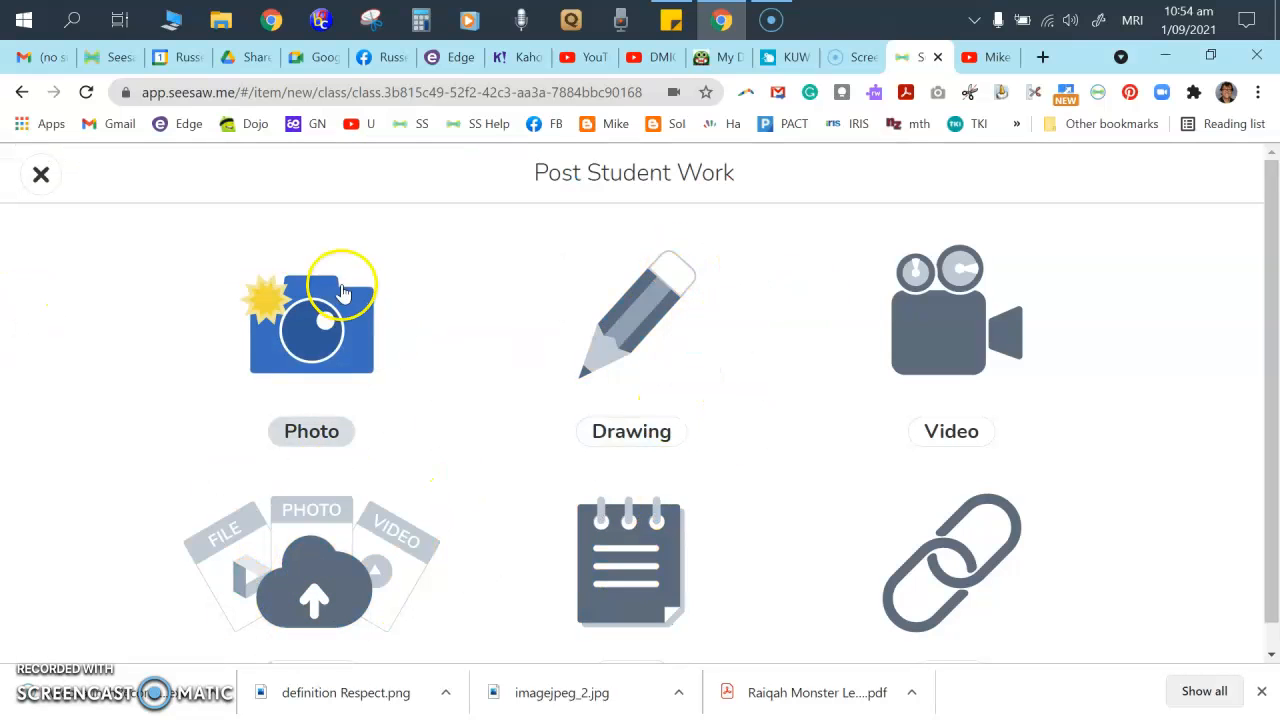
- Upload the Toilet Roll Cars image from Pictures > Play Based Ideas
scroll(131, 503, down, 1)
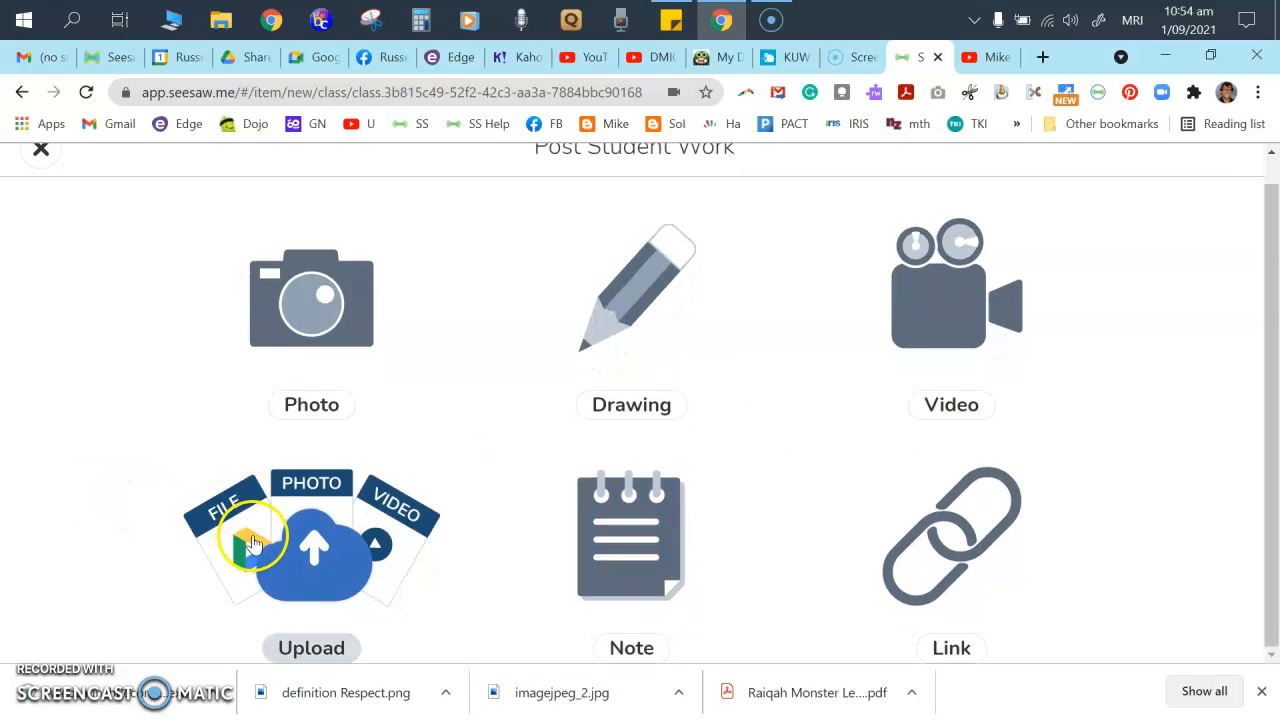
click(318, 565)
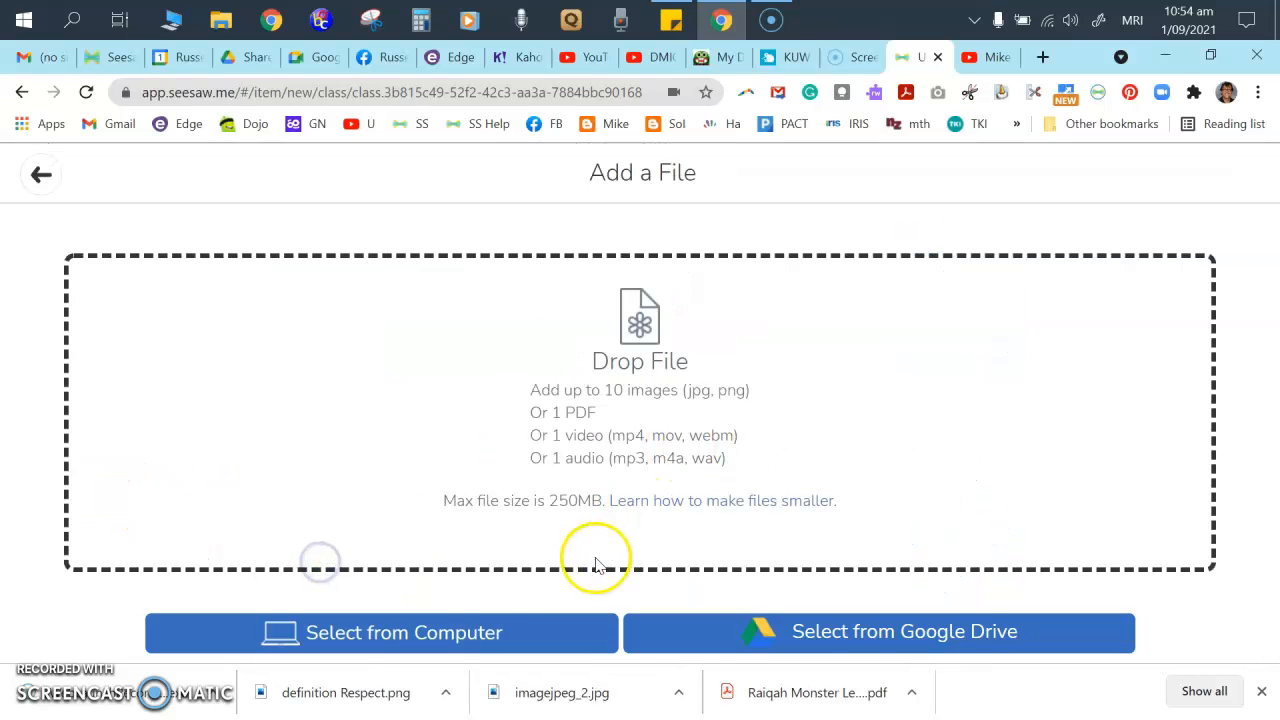
click(367, 636)
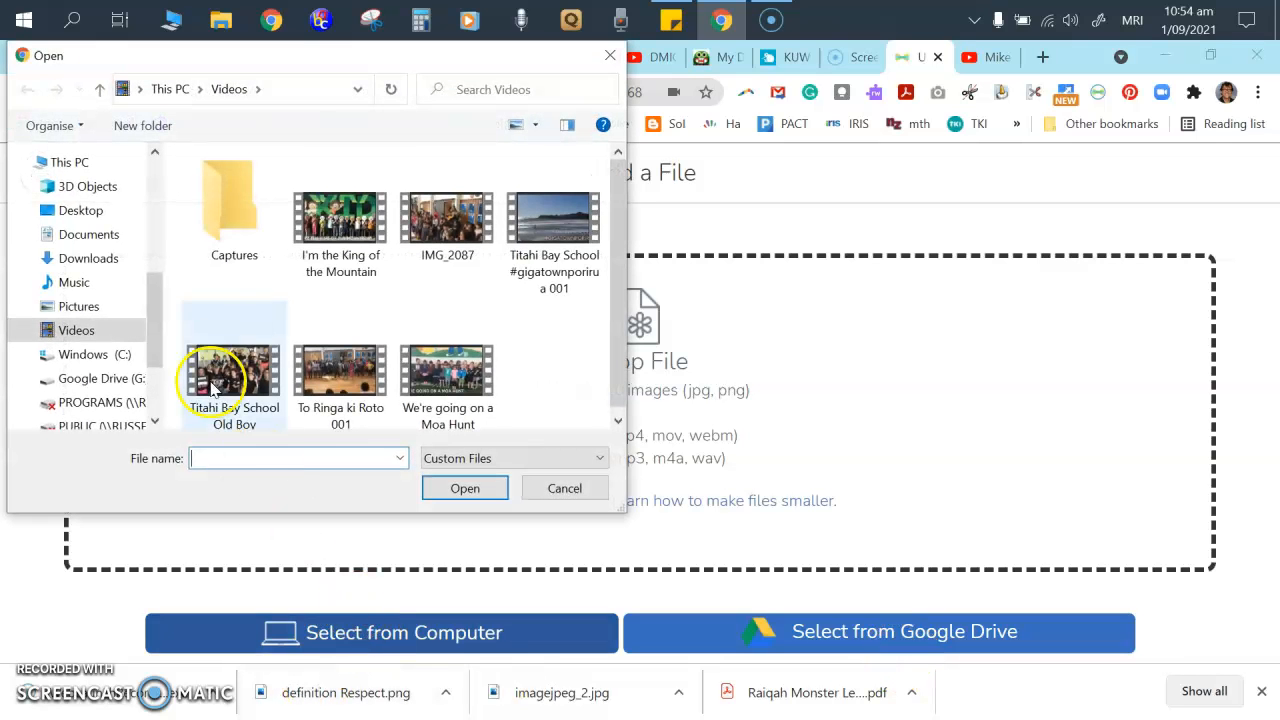
click(85, 313)
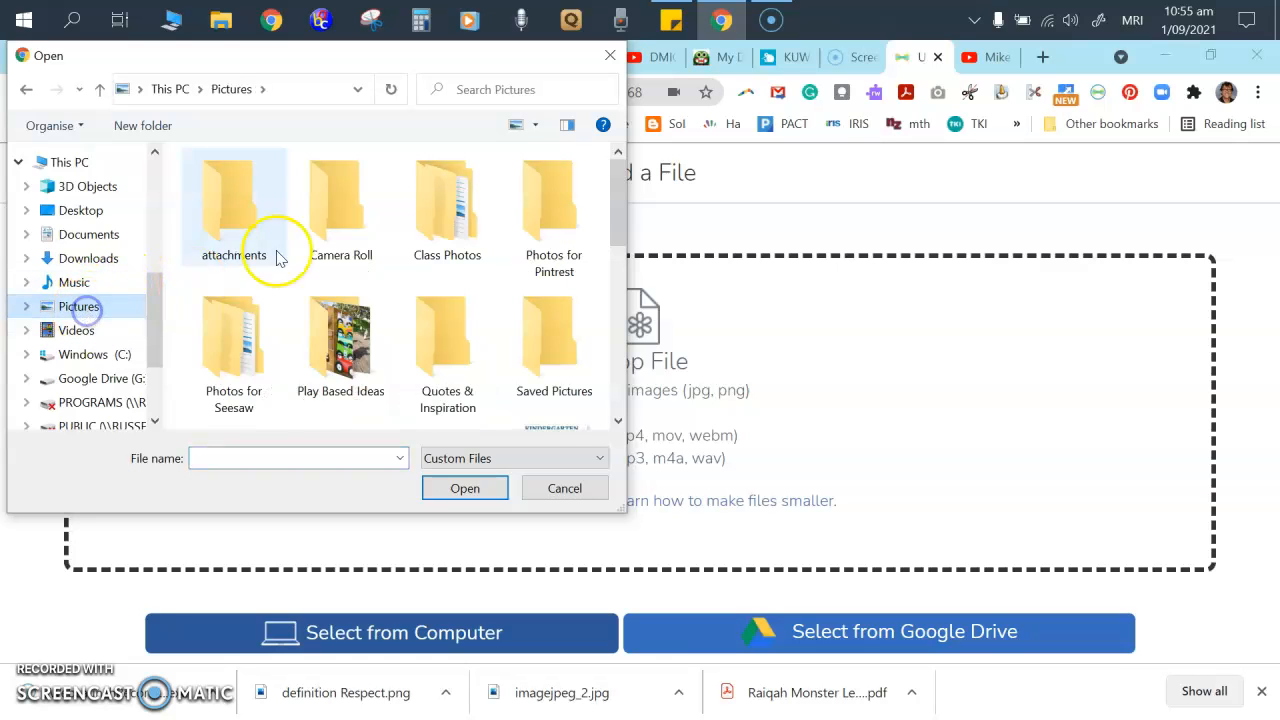
double_click(343, 340)
double_click(353, 227)
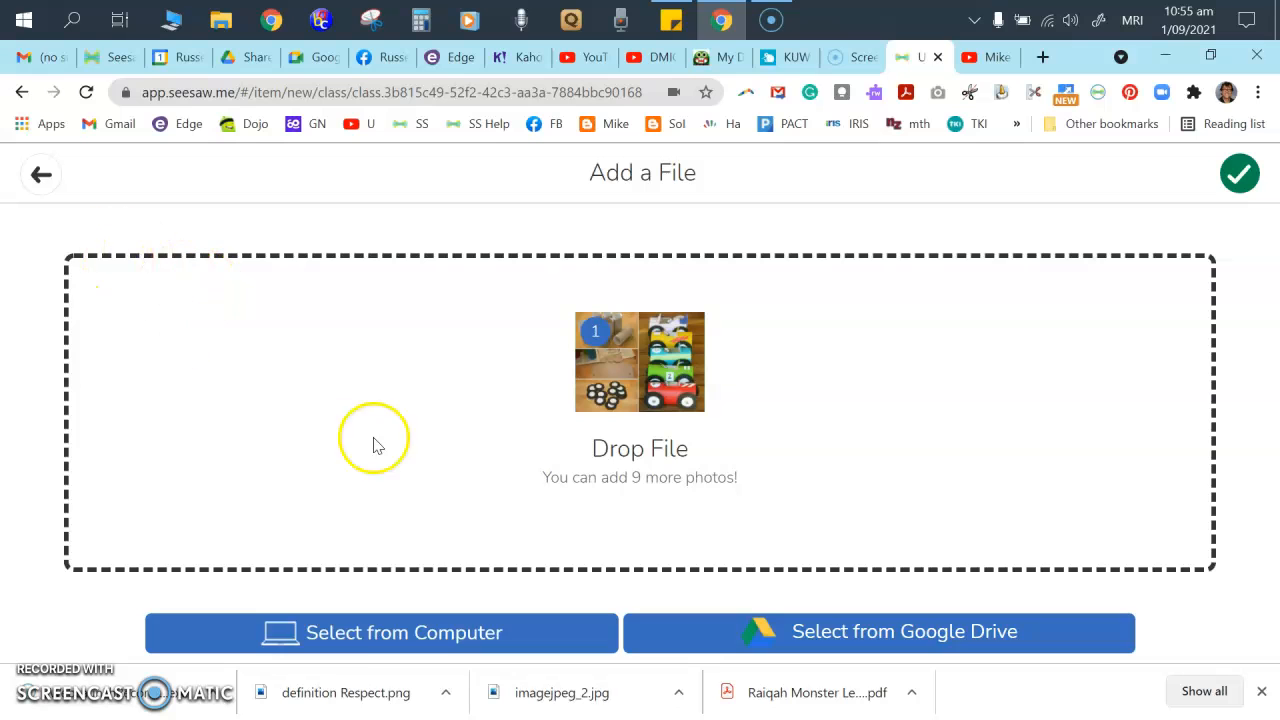
- Add the folder's first photo as a second page and confirm the uploads
click(356, 635)
click(259, 213)
double_click(259, 213)
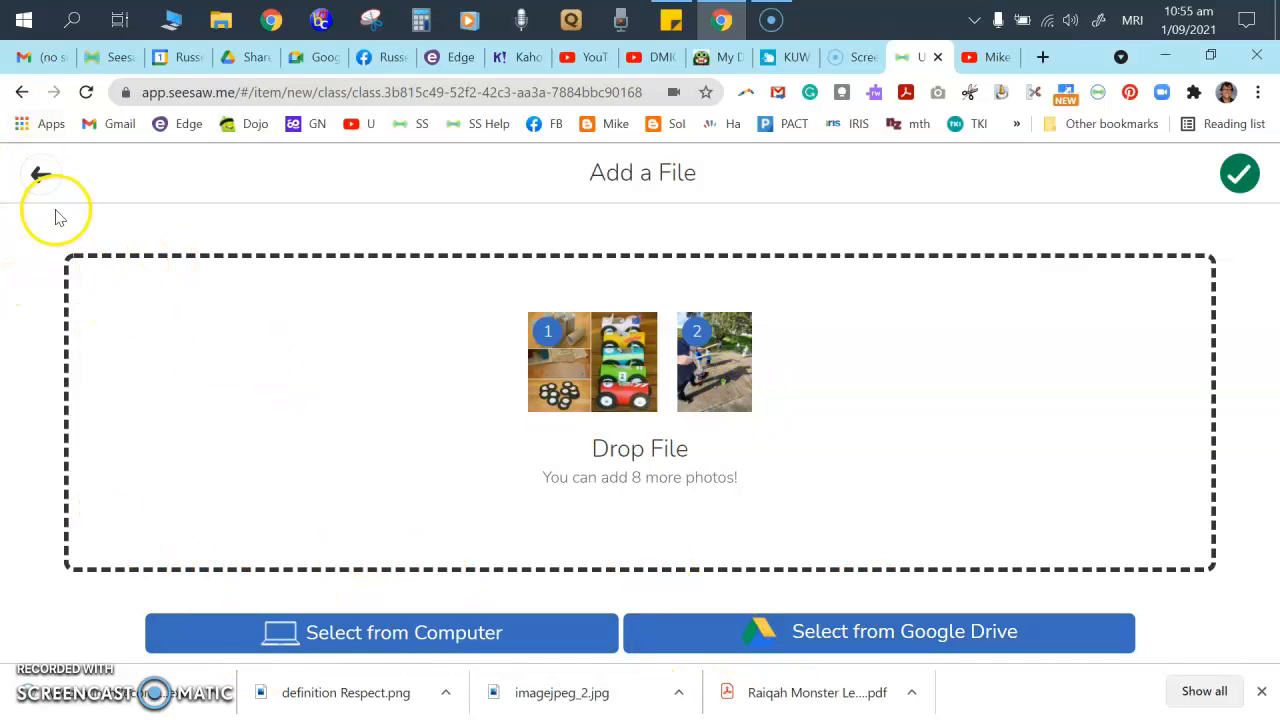
click(1240, 175)
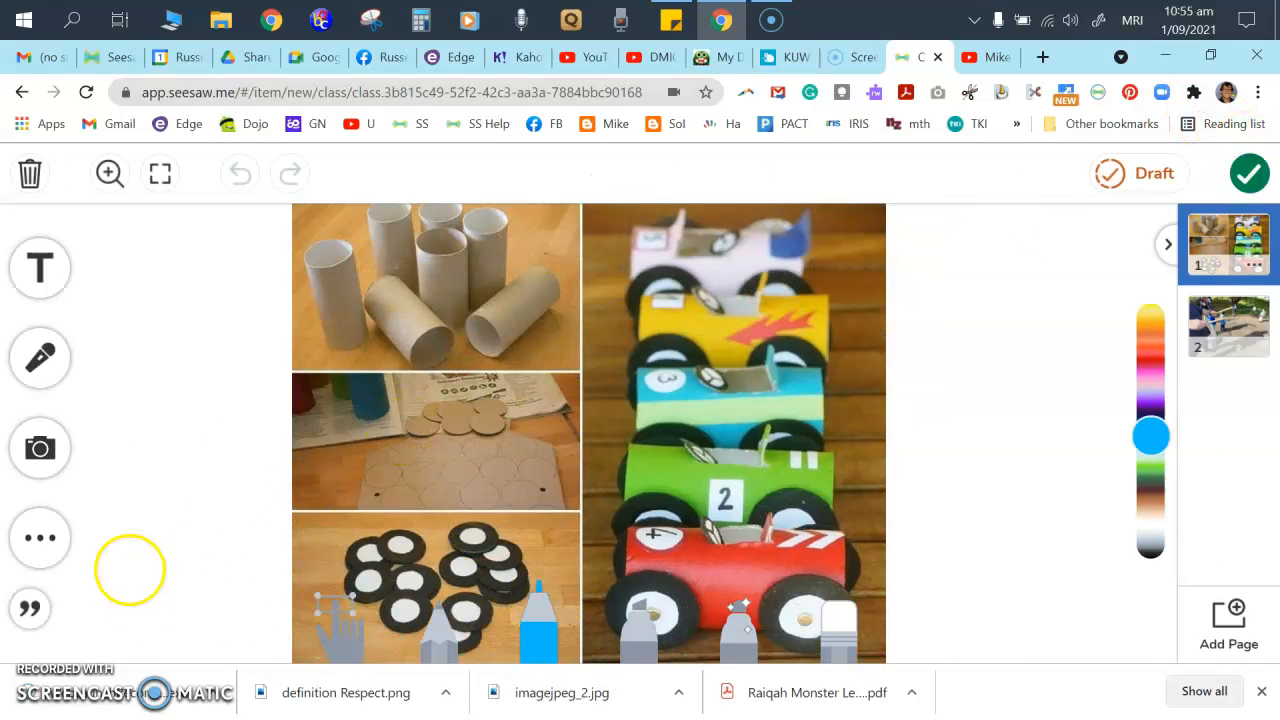
- Try a text box and a white page background, then bring up the caption and voice panel
click(45, 272)
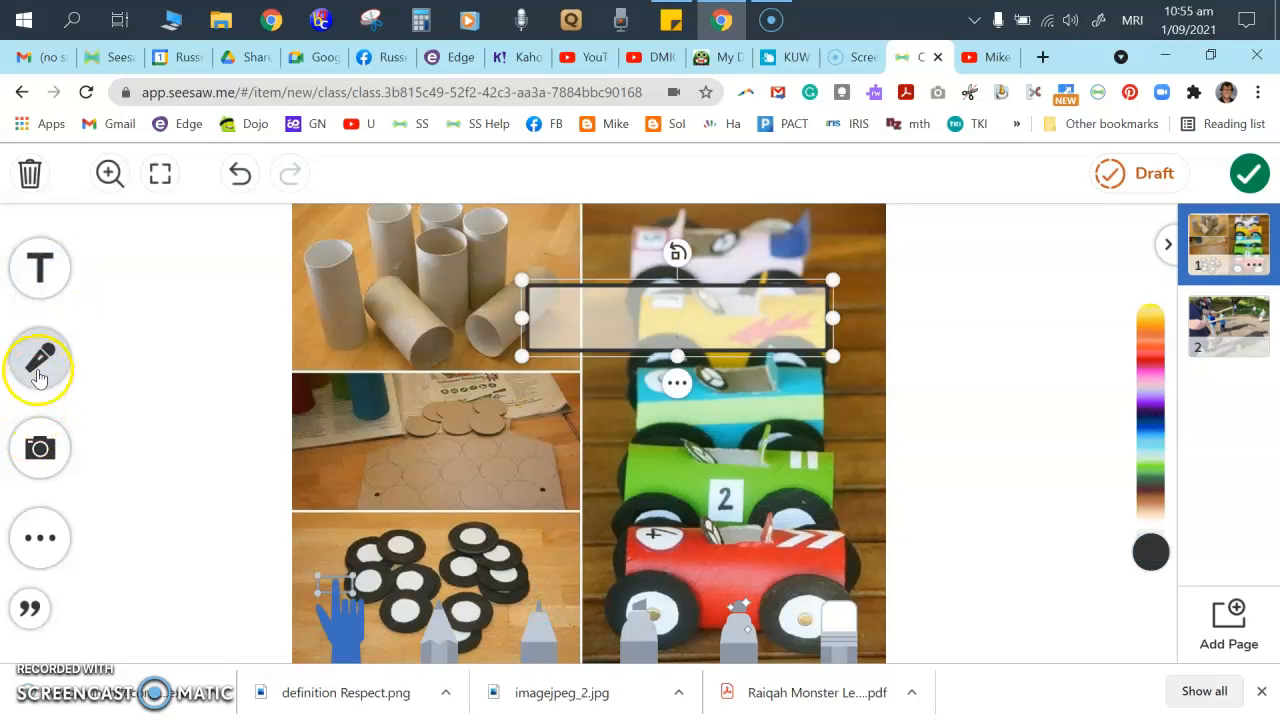
click(34, 547)
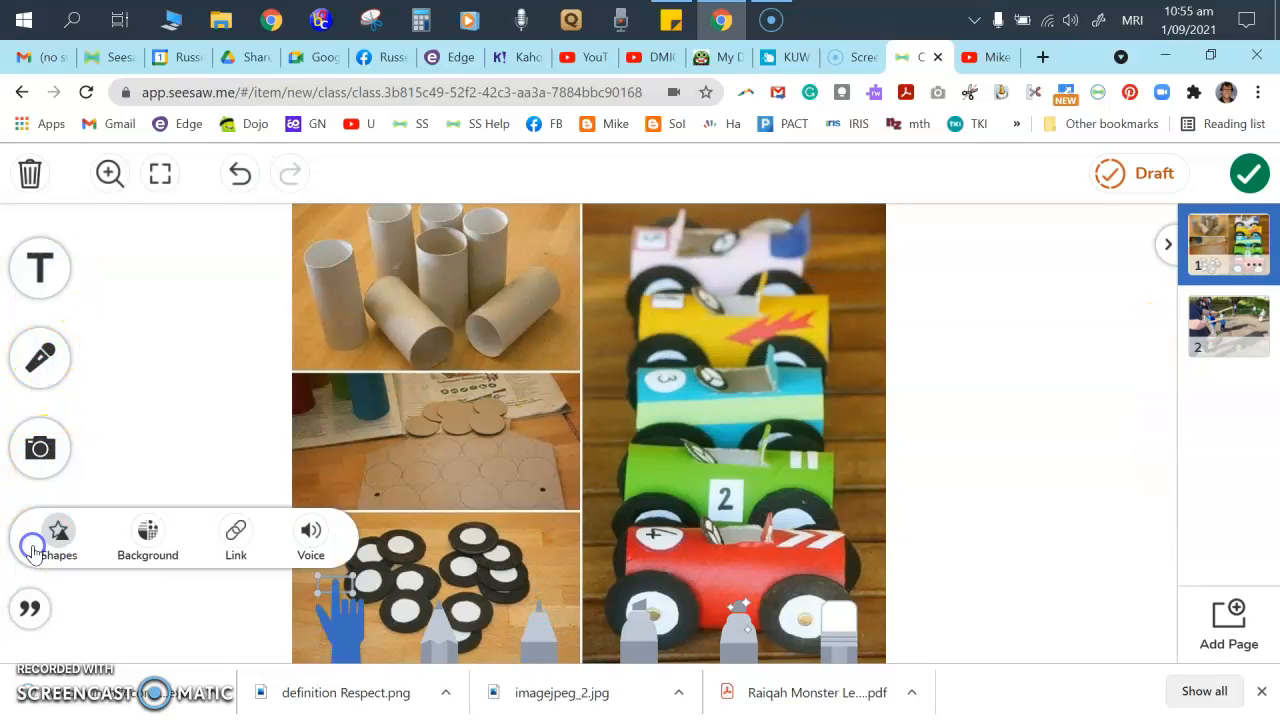
click(148, 548)
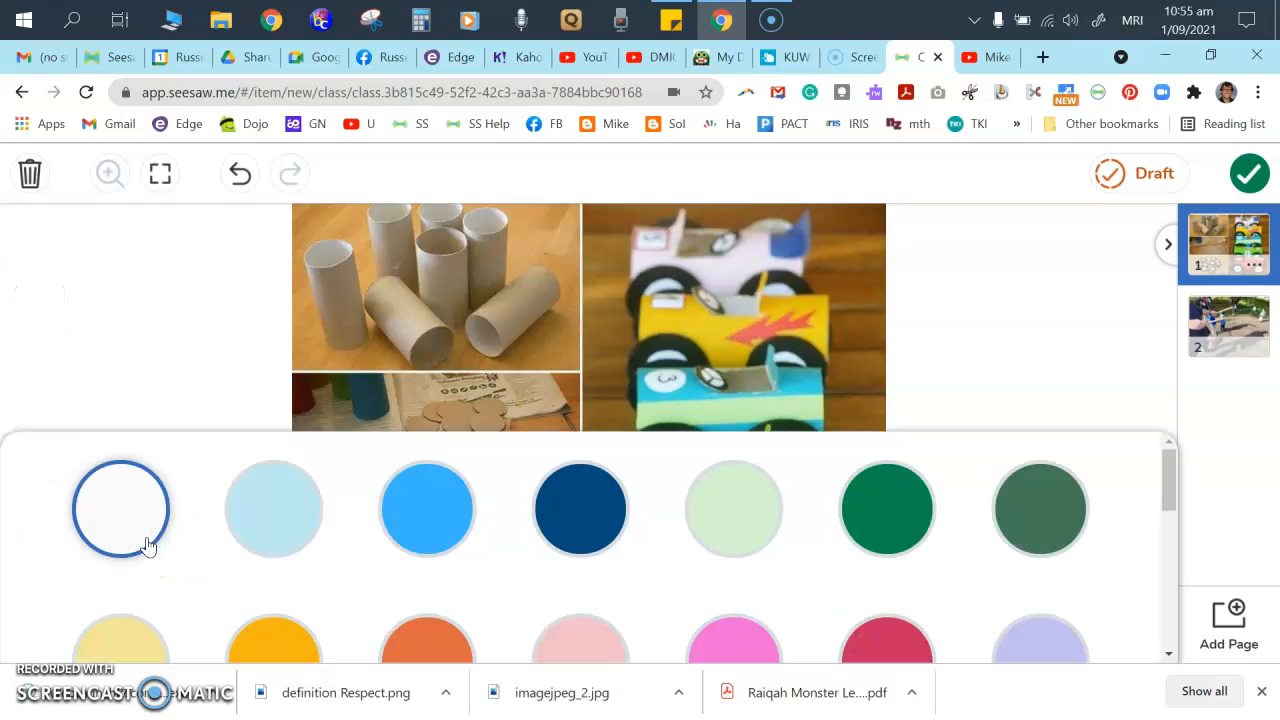
click(152, 425)
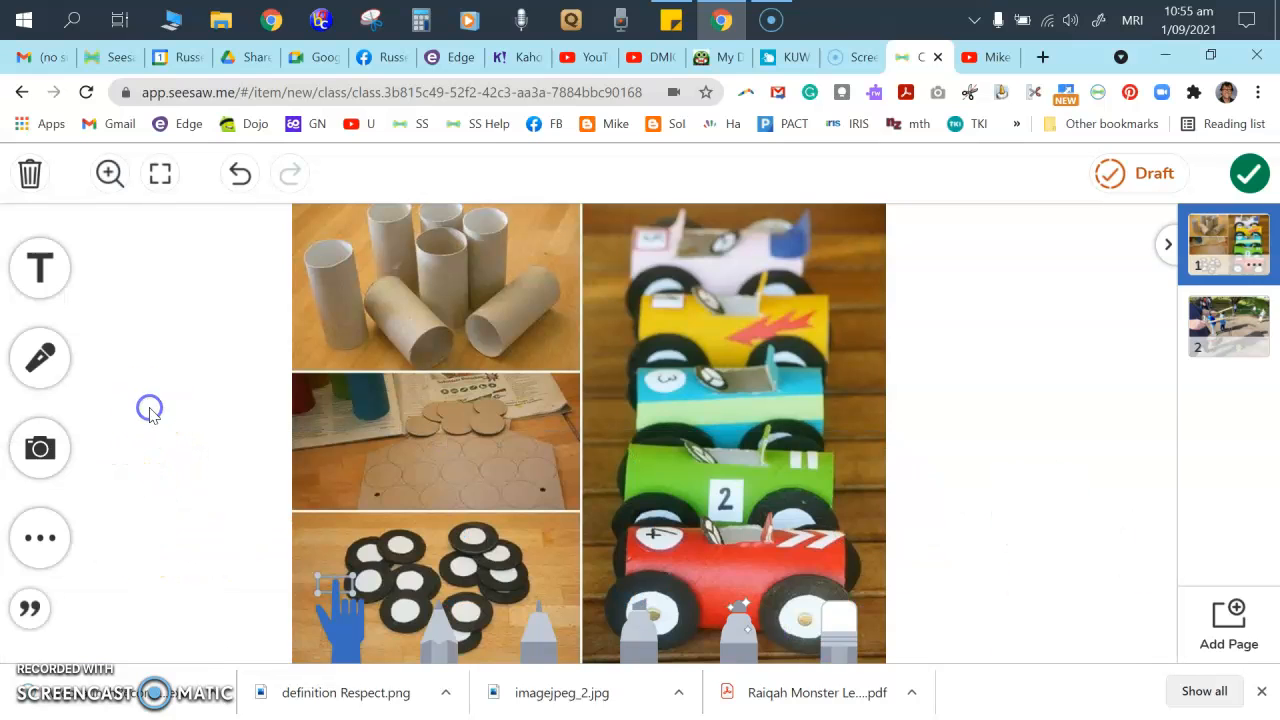
click(22, 606)
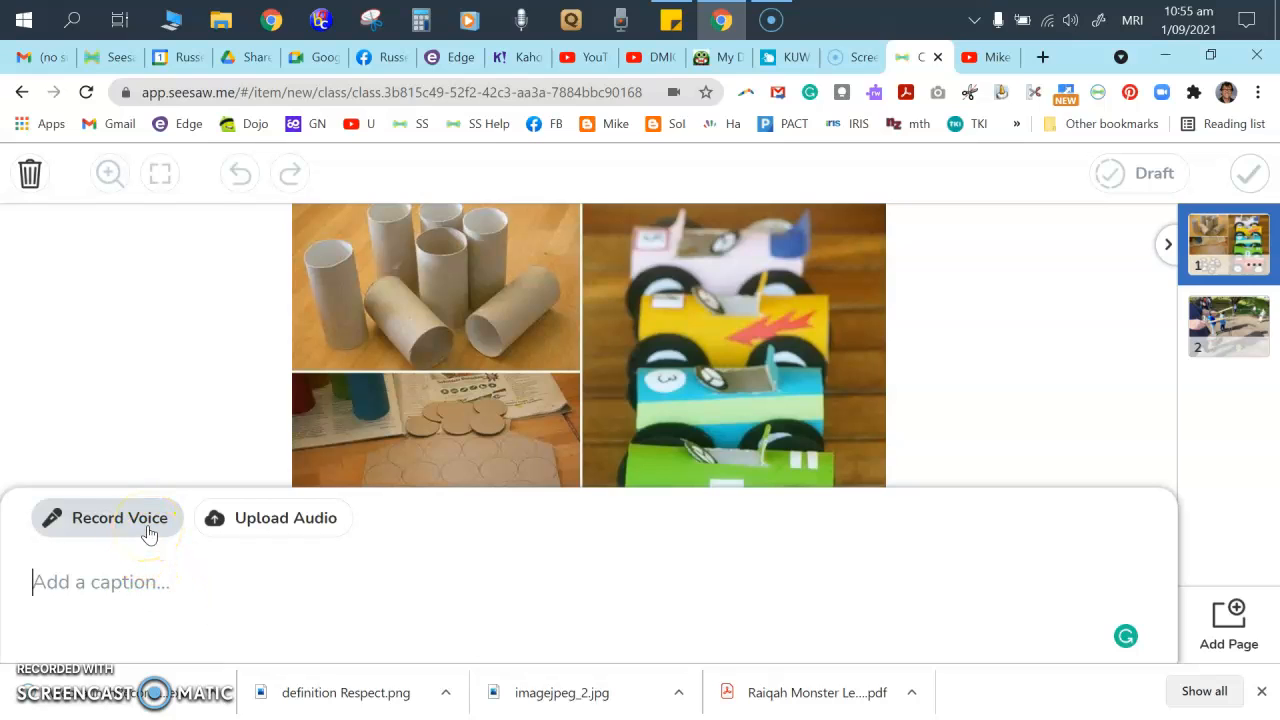
- Record a 4-second voice note and publish the two-page post to one student's journal
click(147, 530)
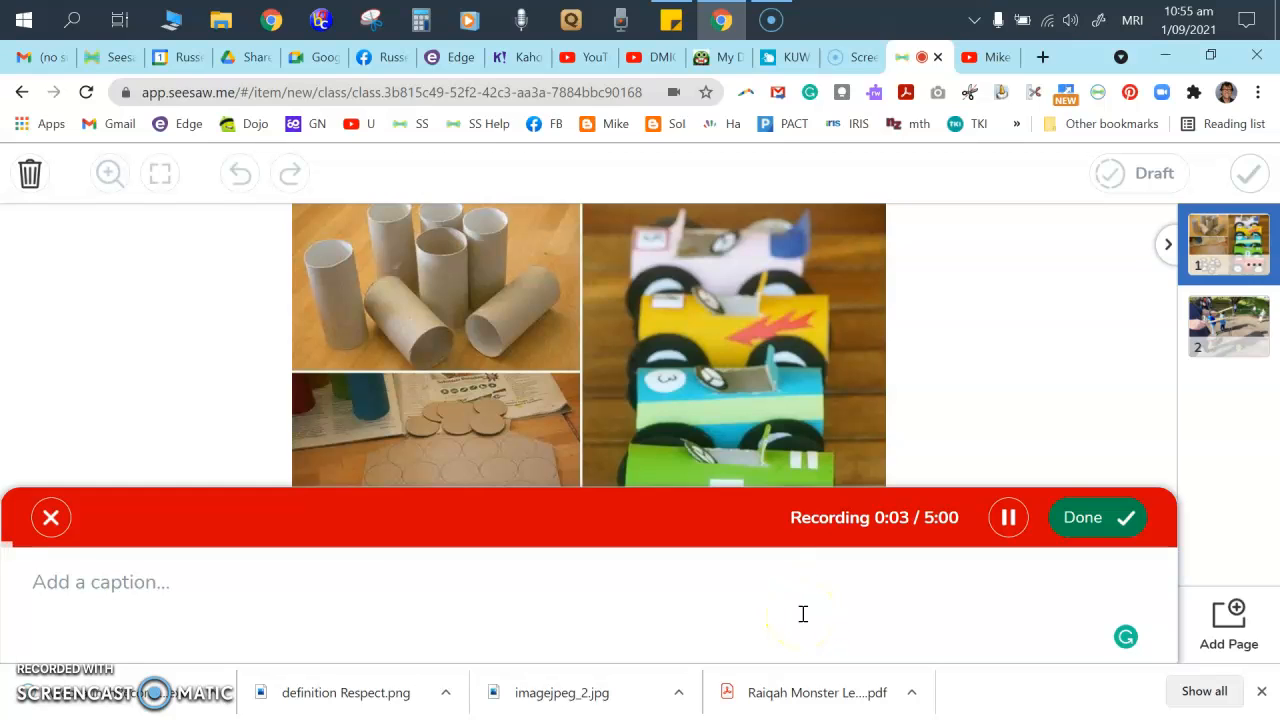
click(1075, 517)
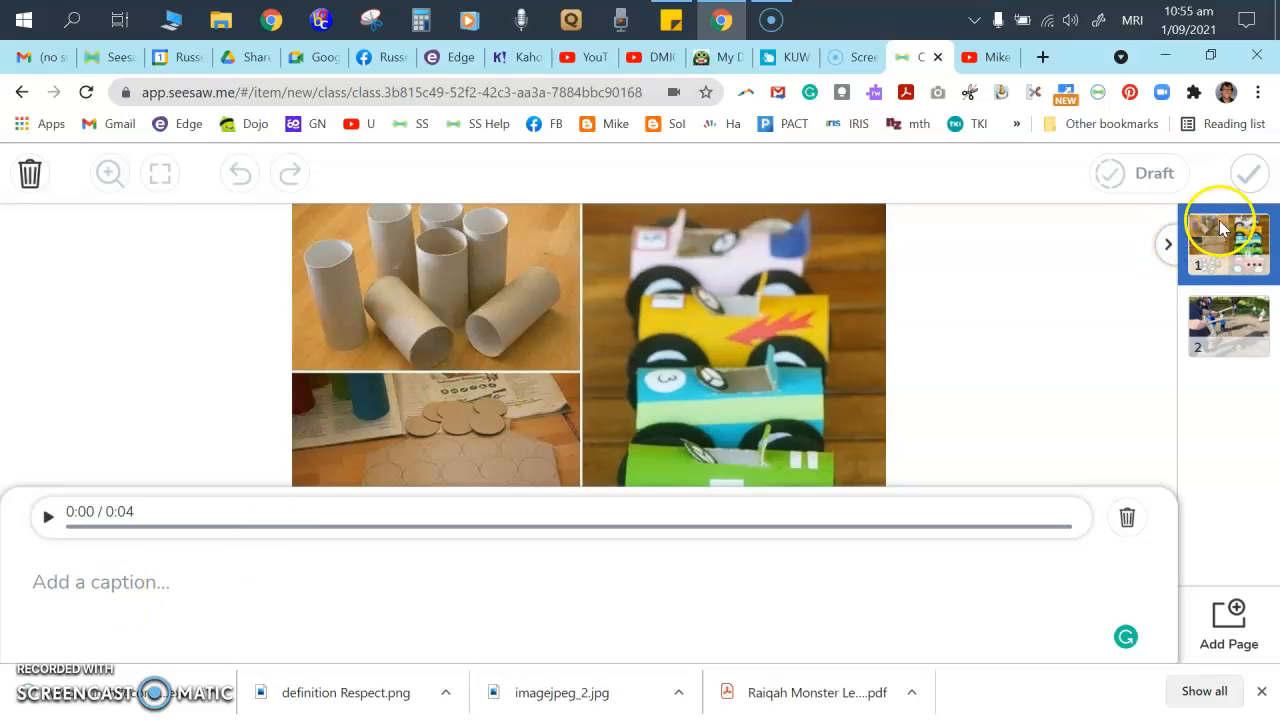
click(1245, 173)
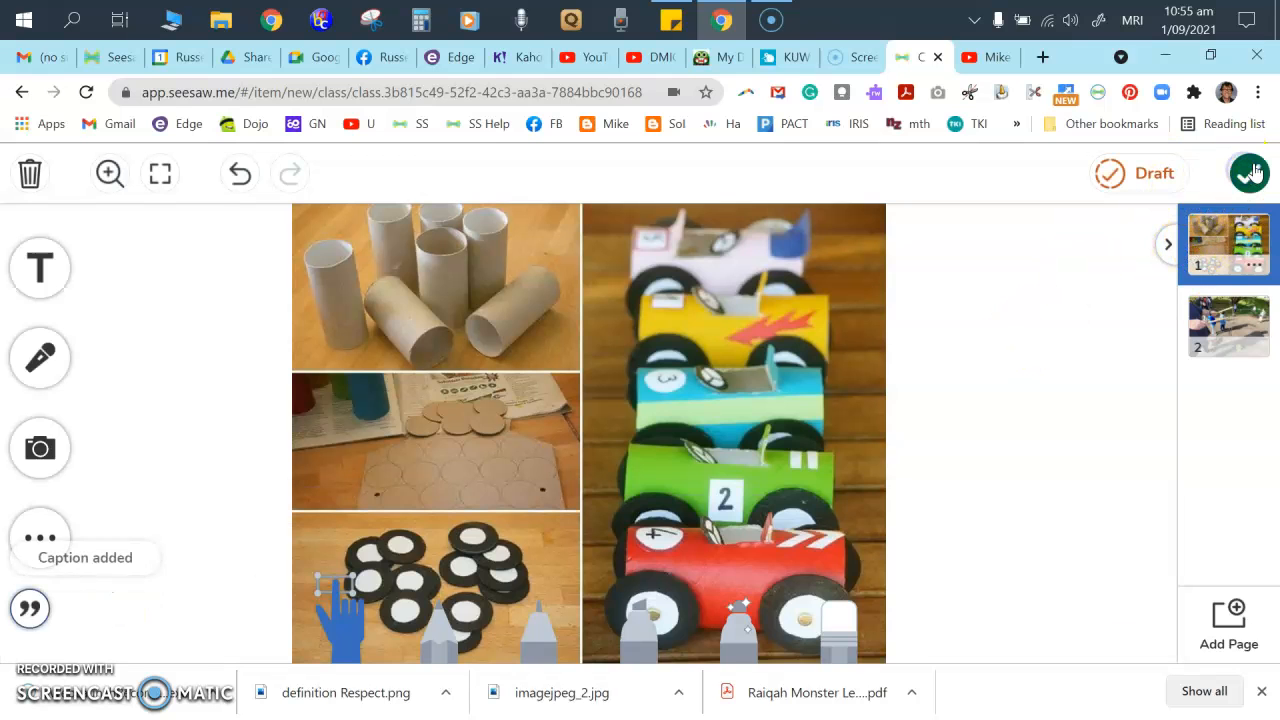
click(1252, 175)
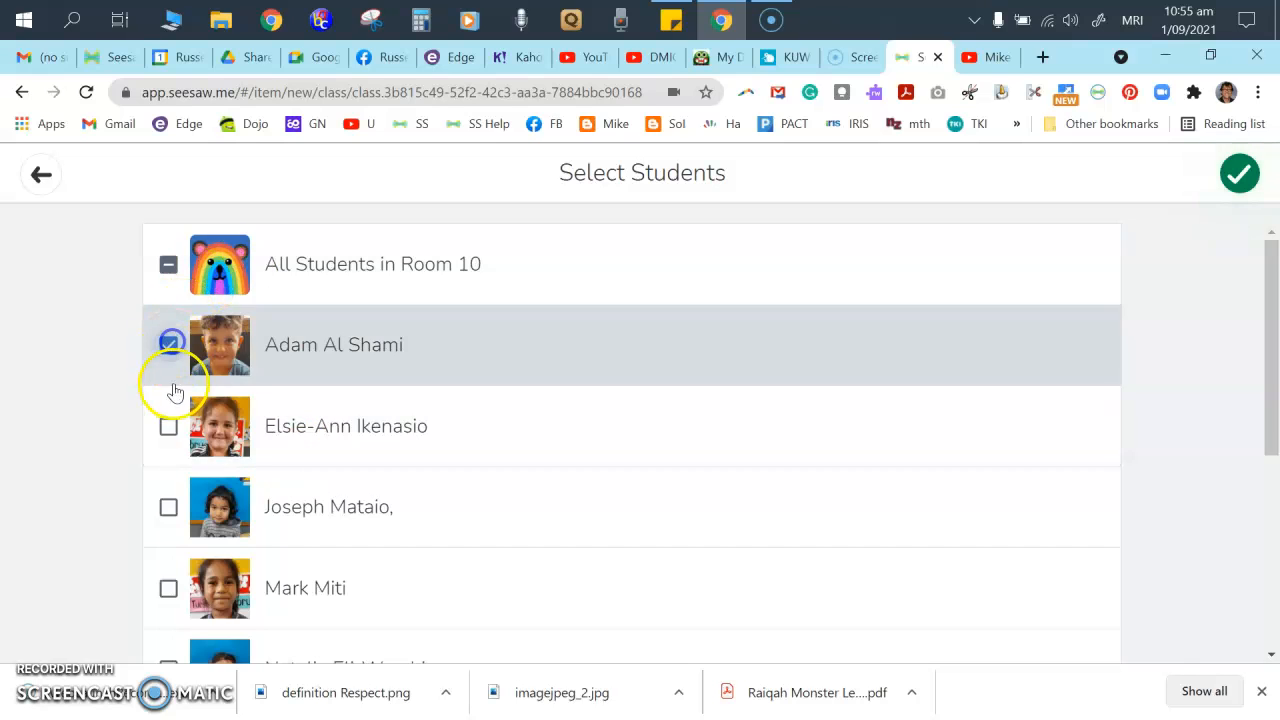
click(1242, 176)
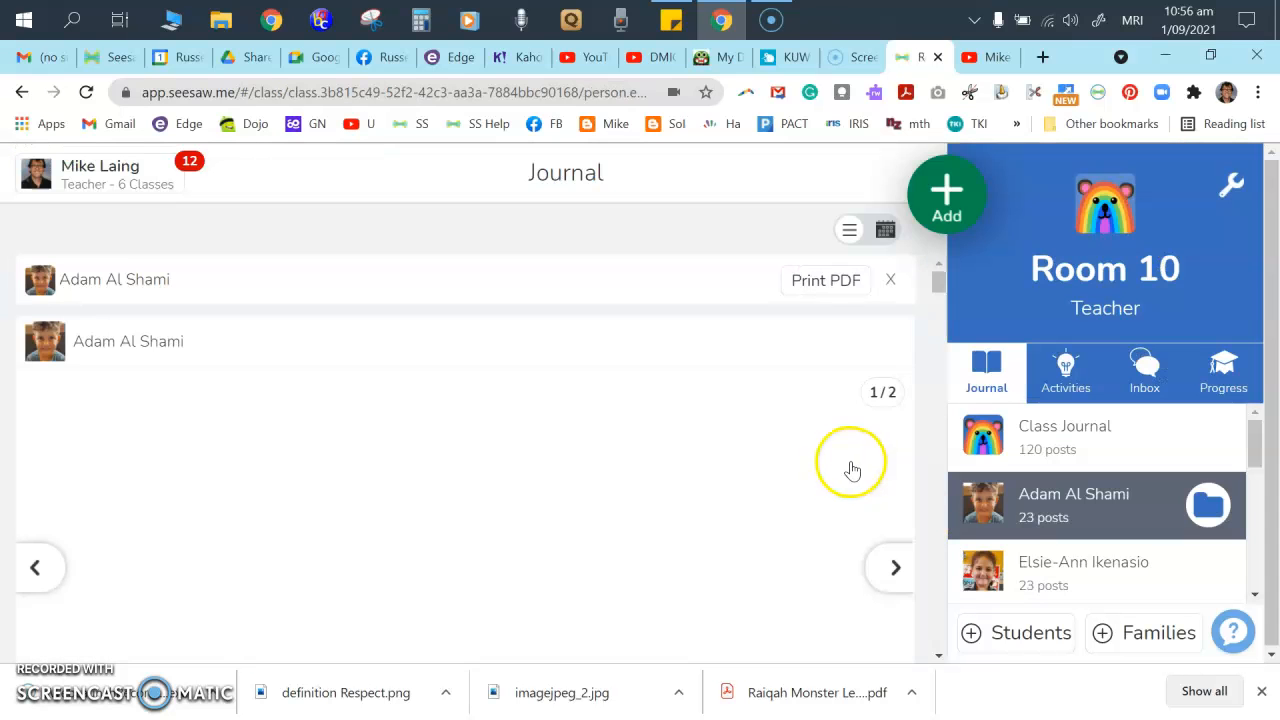
- Delete the toy-car photo post from the student's journal
scroll(351, 491, down, 3)
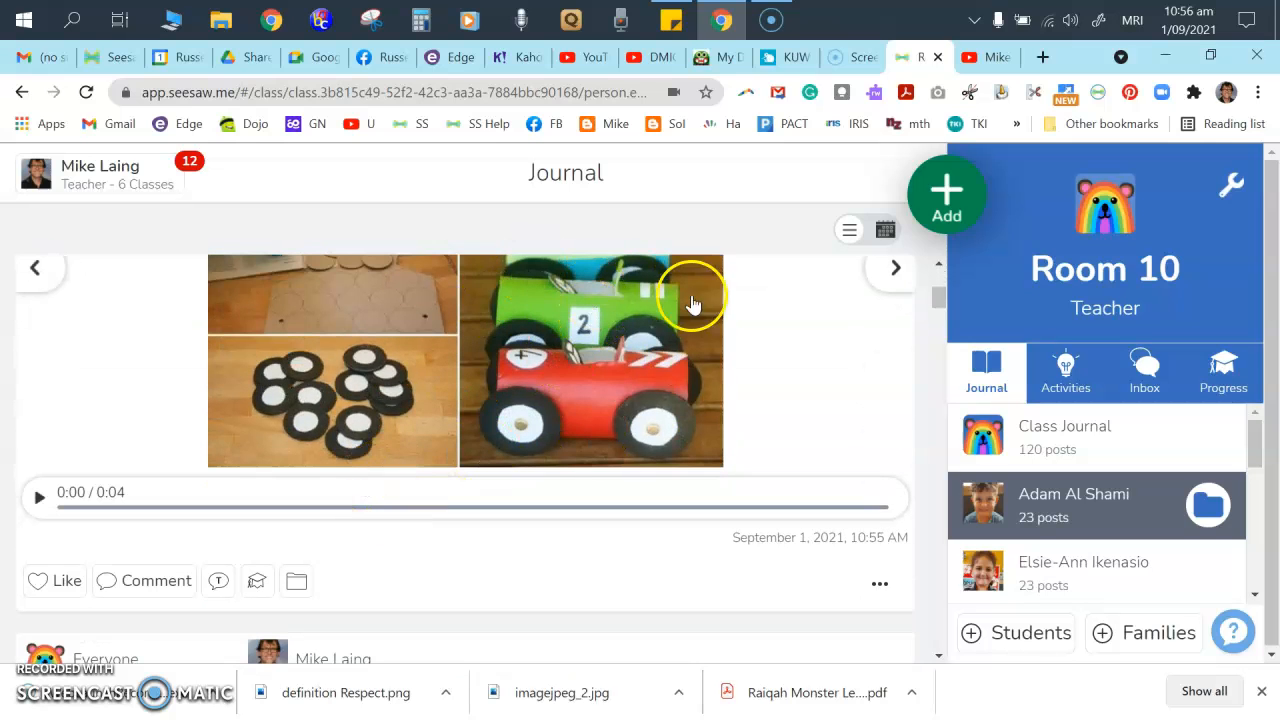
scroll(510, 475, up, 2)
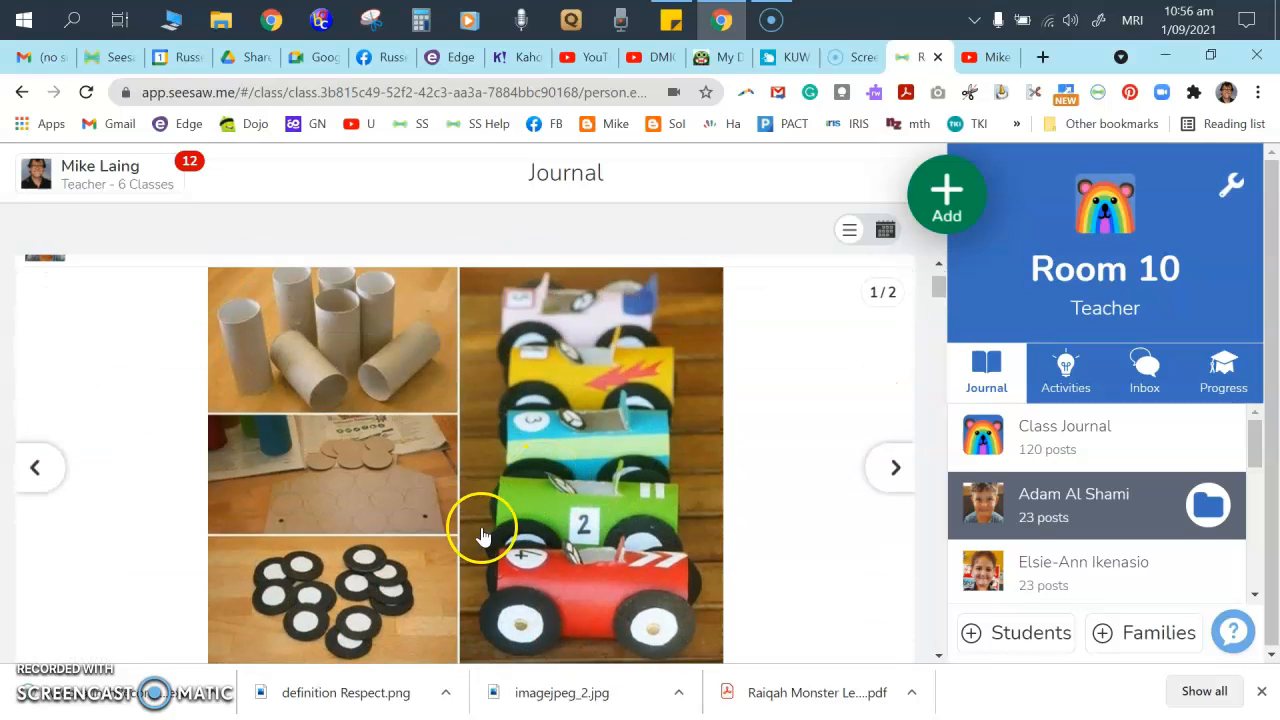
scroll(480, 528, down, 1)
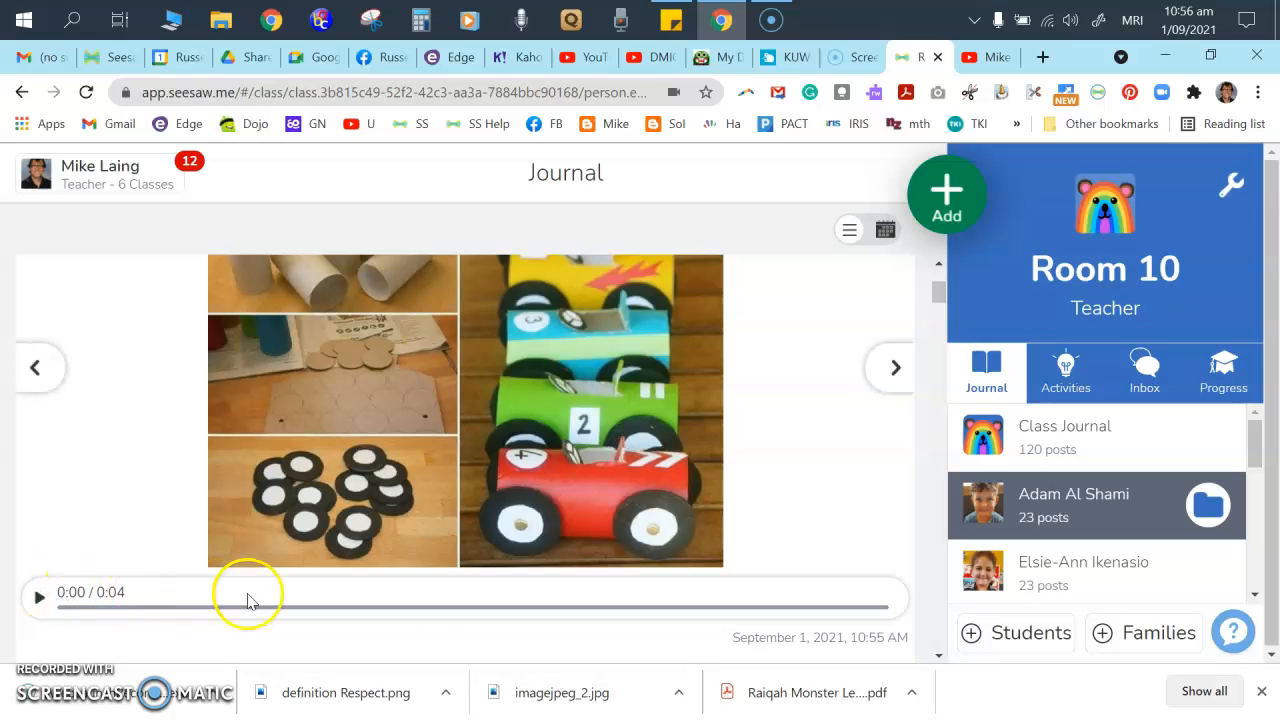
scroll(400, 520, down, 1)
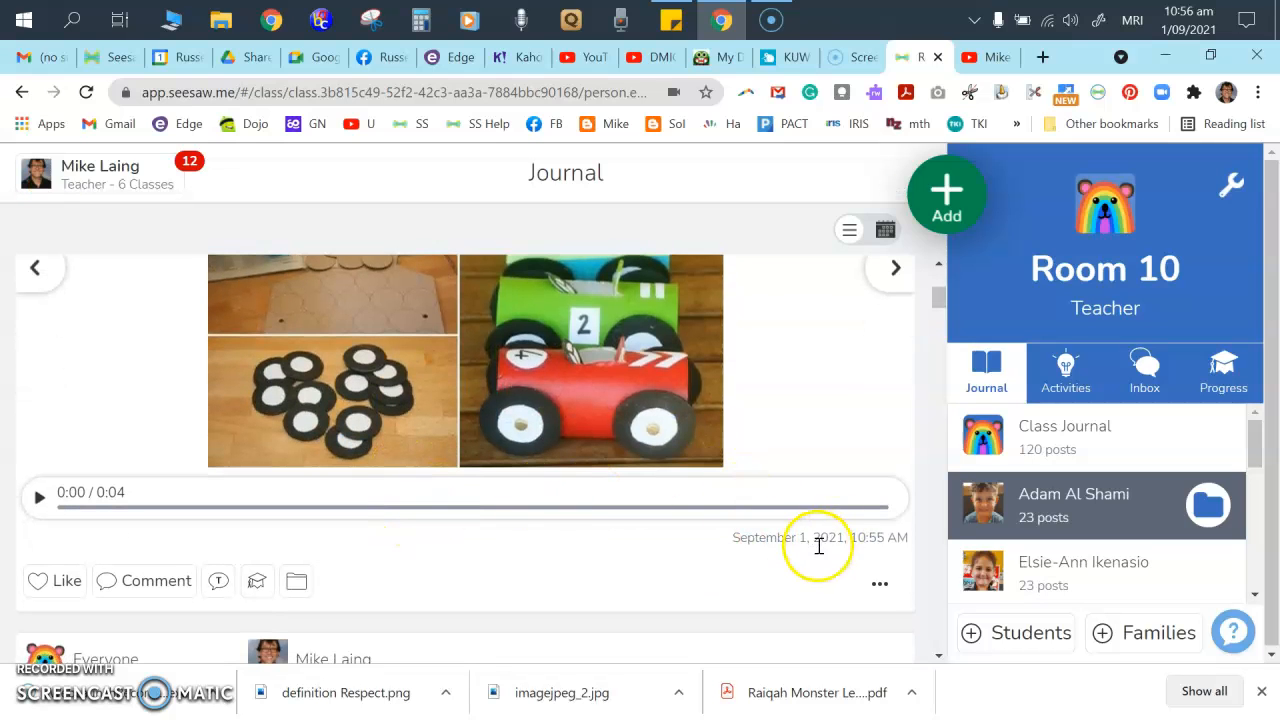
click(880, 583)
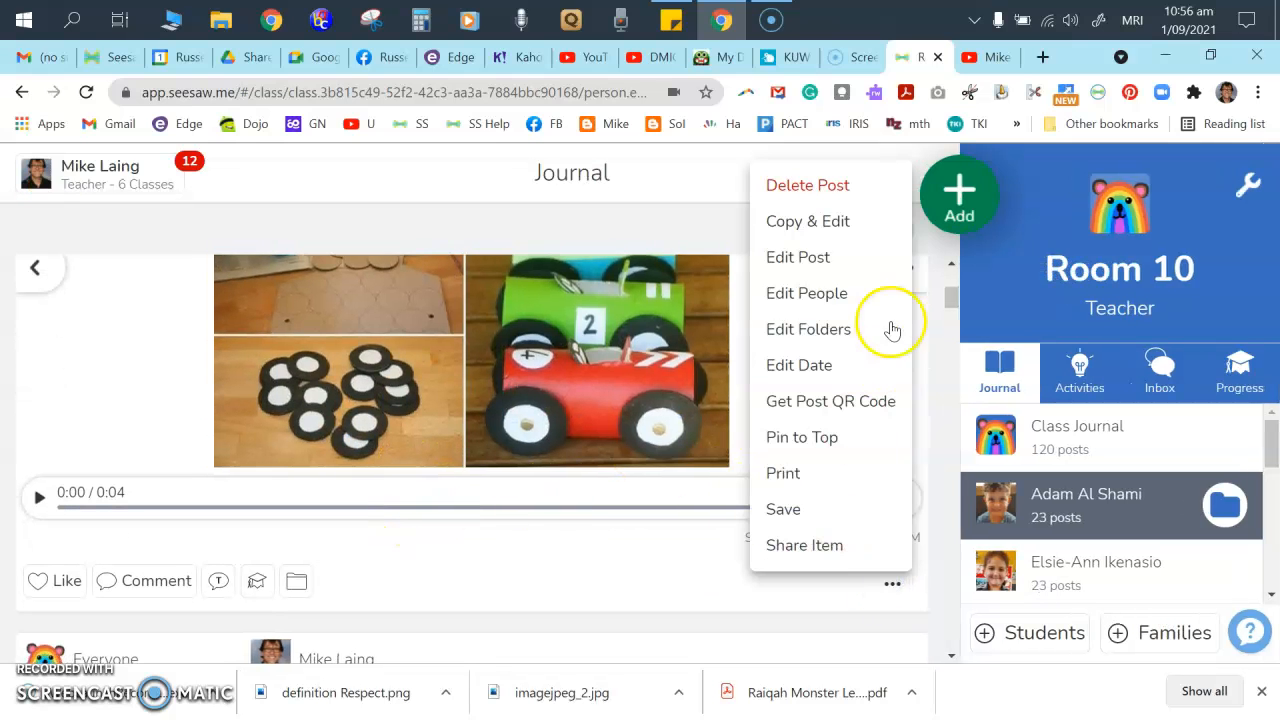
click(851, 187)
click(726, 530)
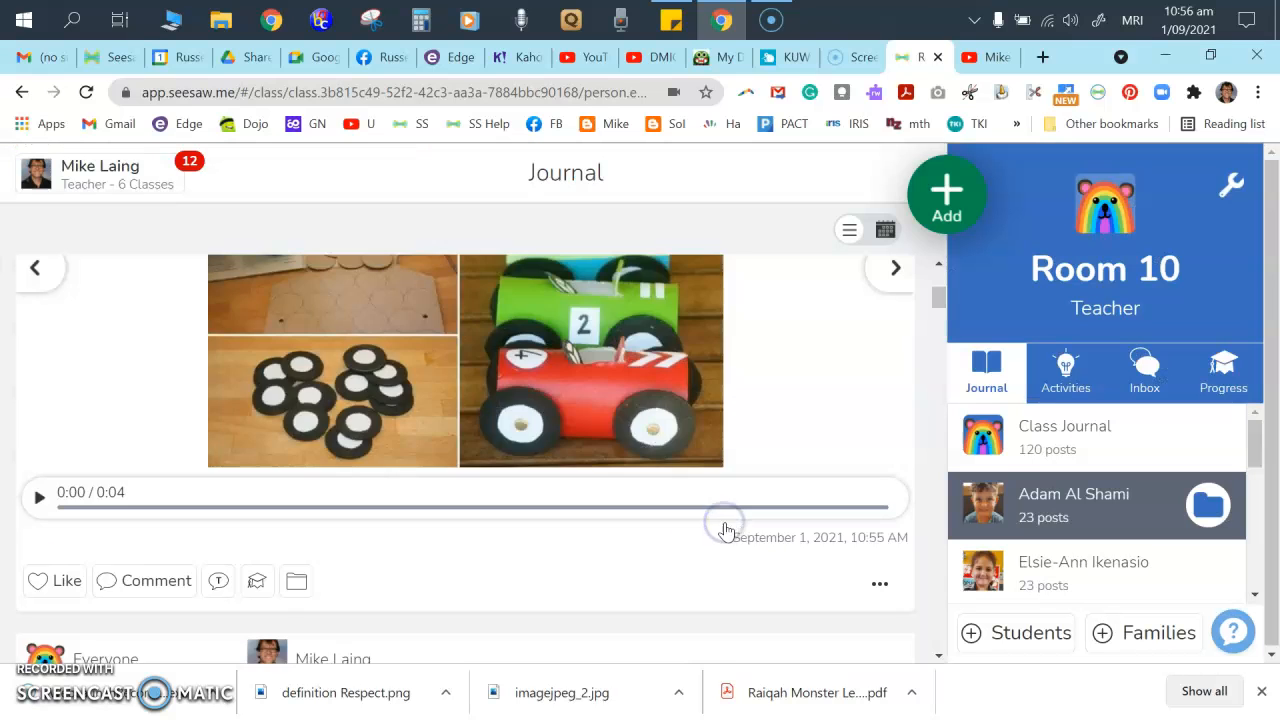
- Start a new student-work post of type Link
click(947, 193)
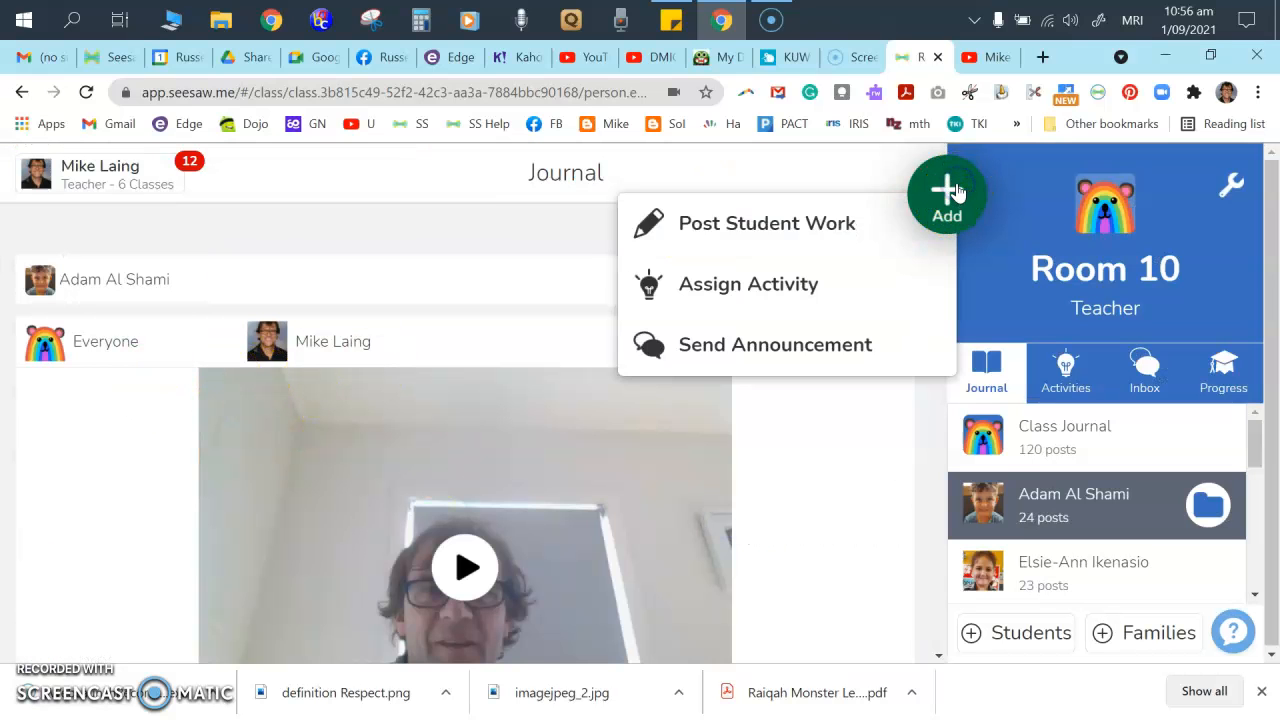
click(838, 220)
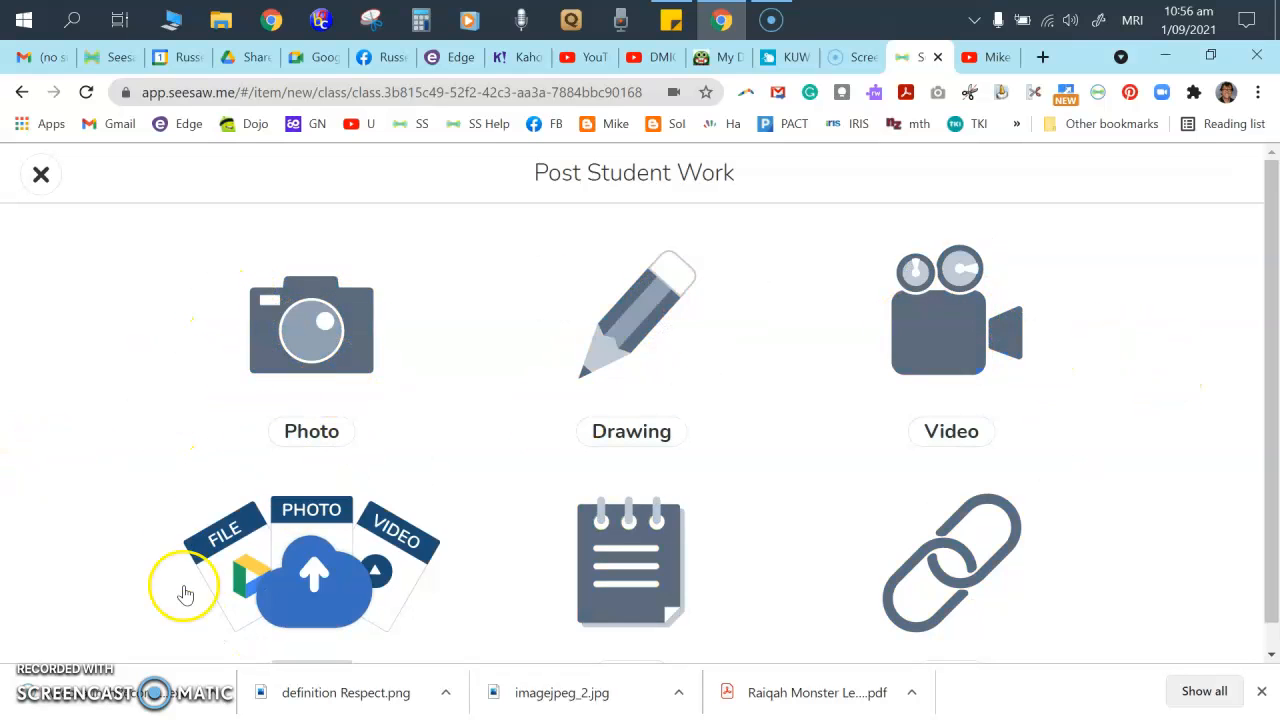
scroll(355, 541, down, 1)
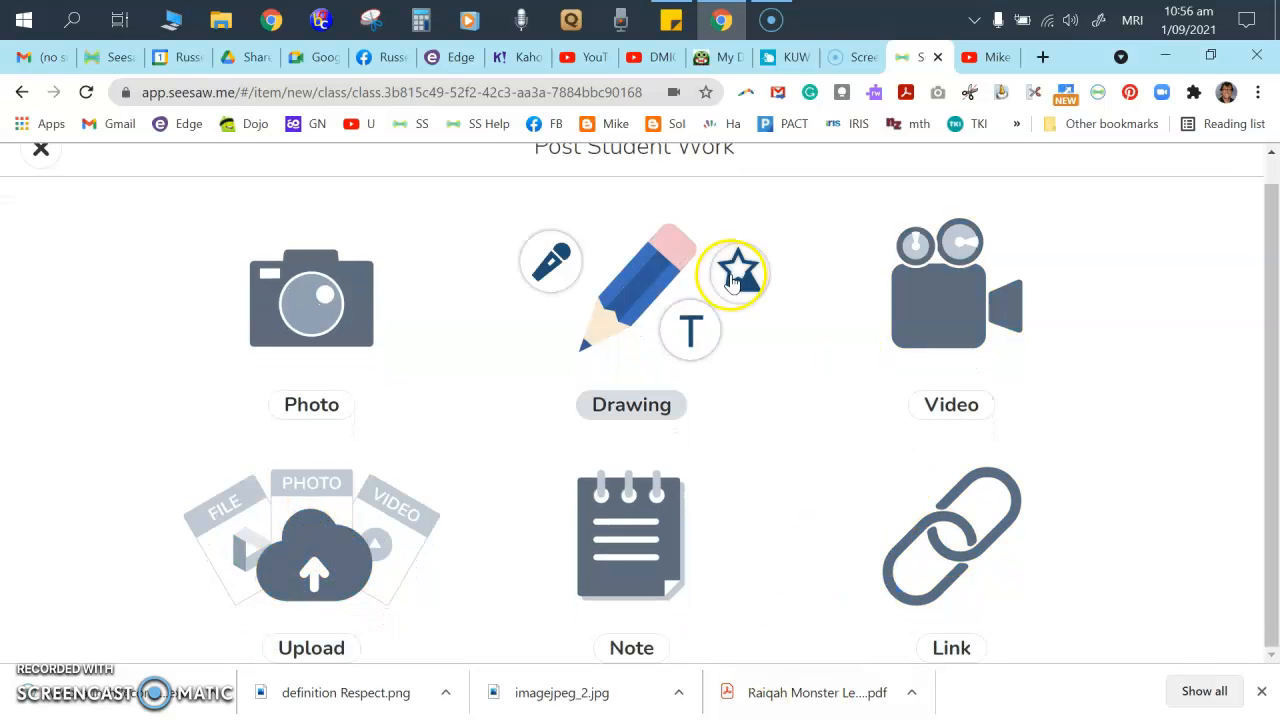
click(1031, 565)
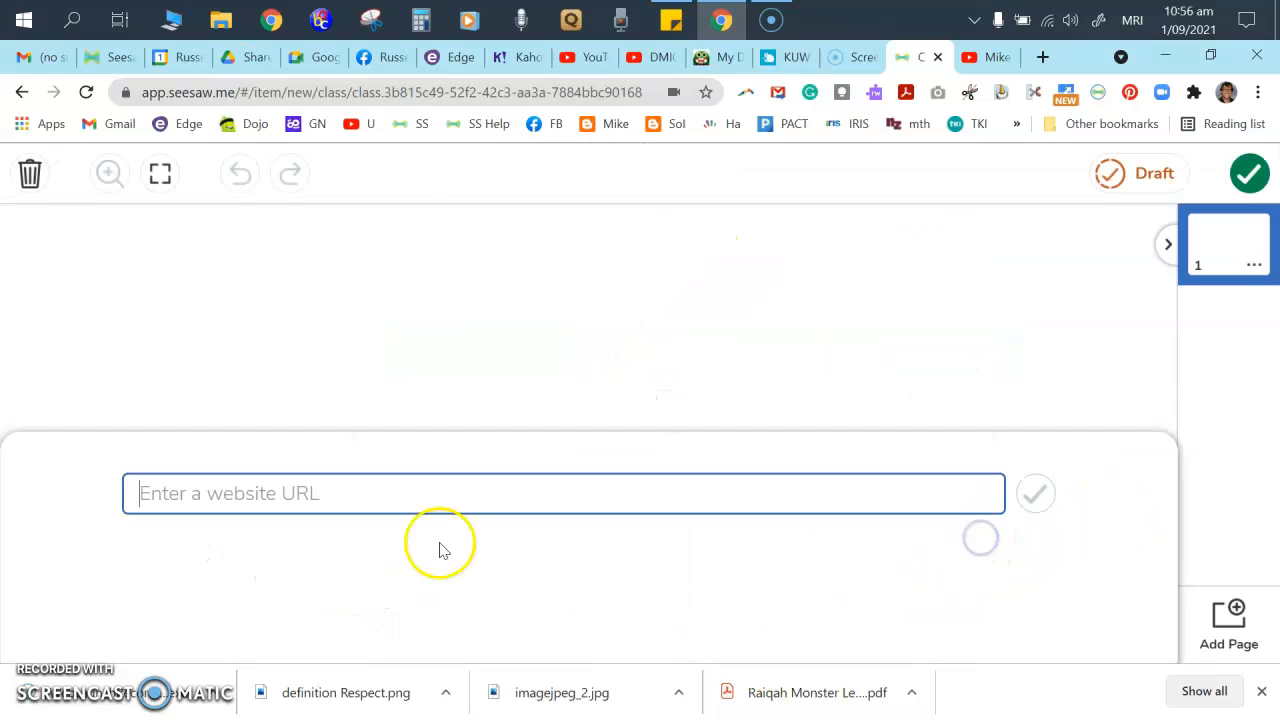
- Copy the plush dog YouTube video's full URL from the address bar
click(648, 60)
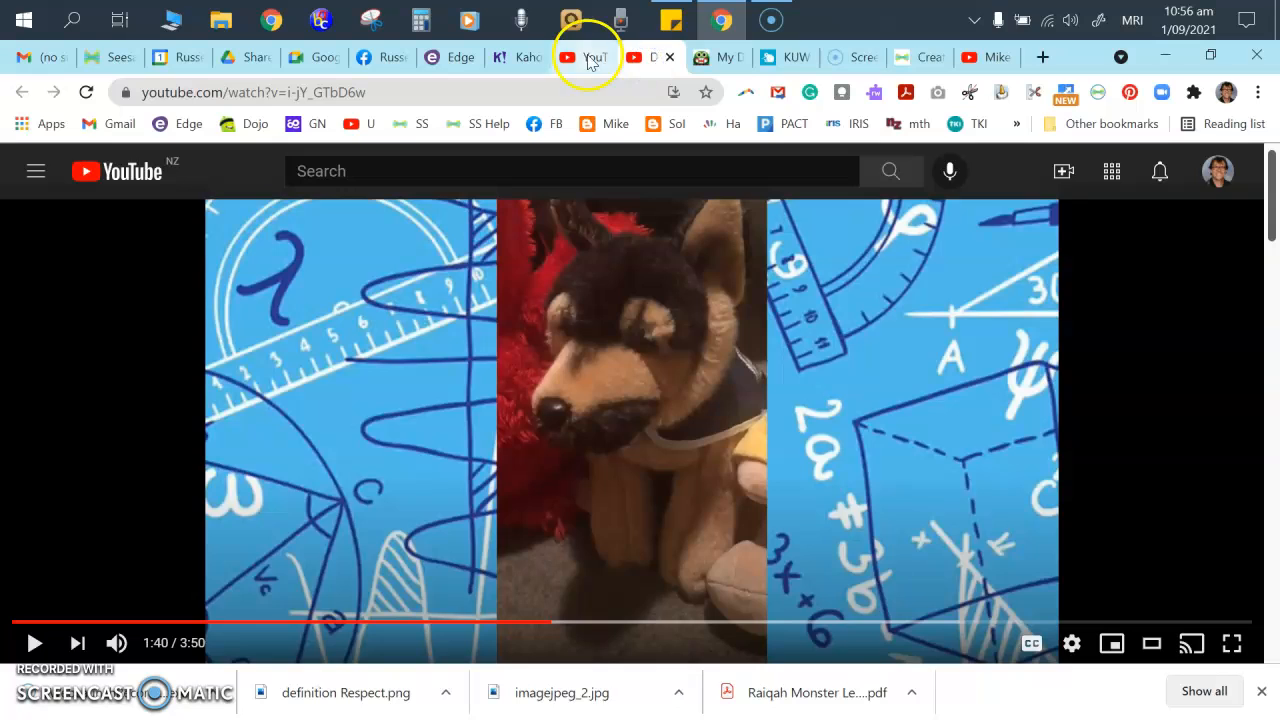
click(586, 58)
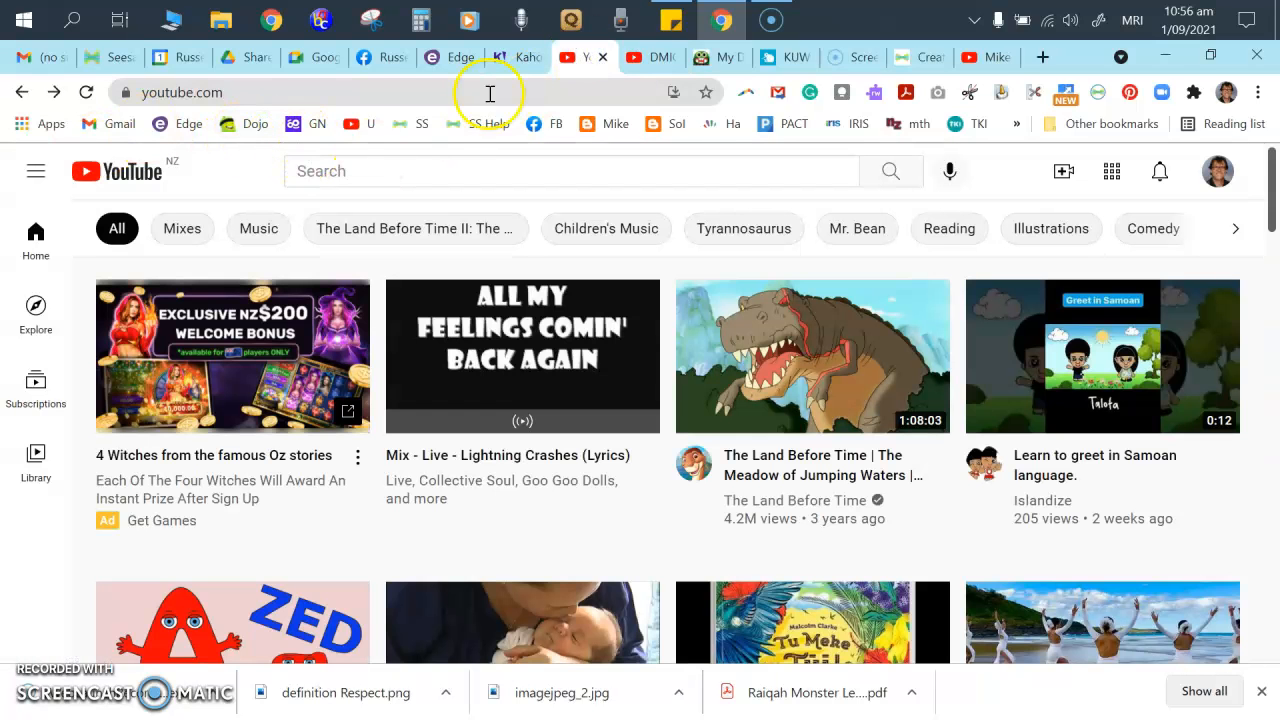
click(650, 58)
right_click(266, 97)
click(250, 88)
click(156, 108)
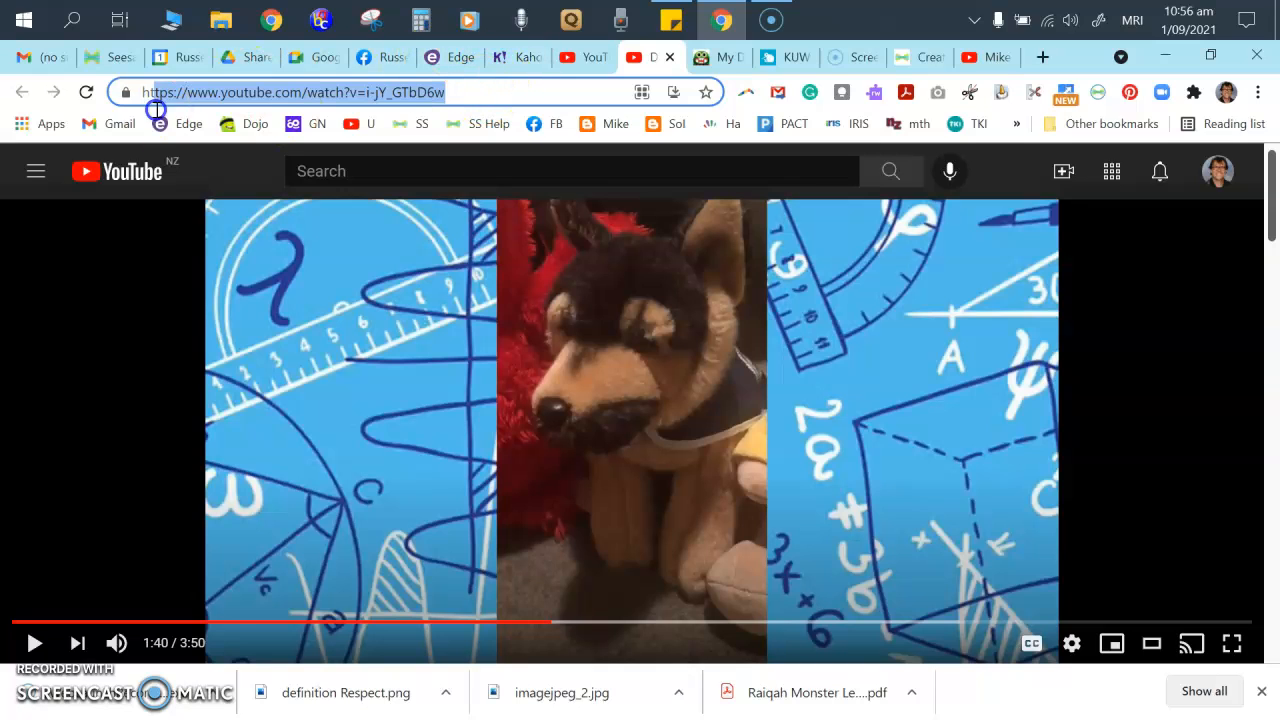
right_click(178, 95)
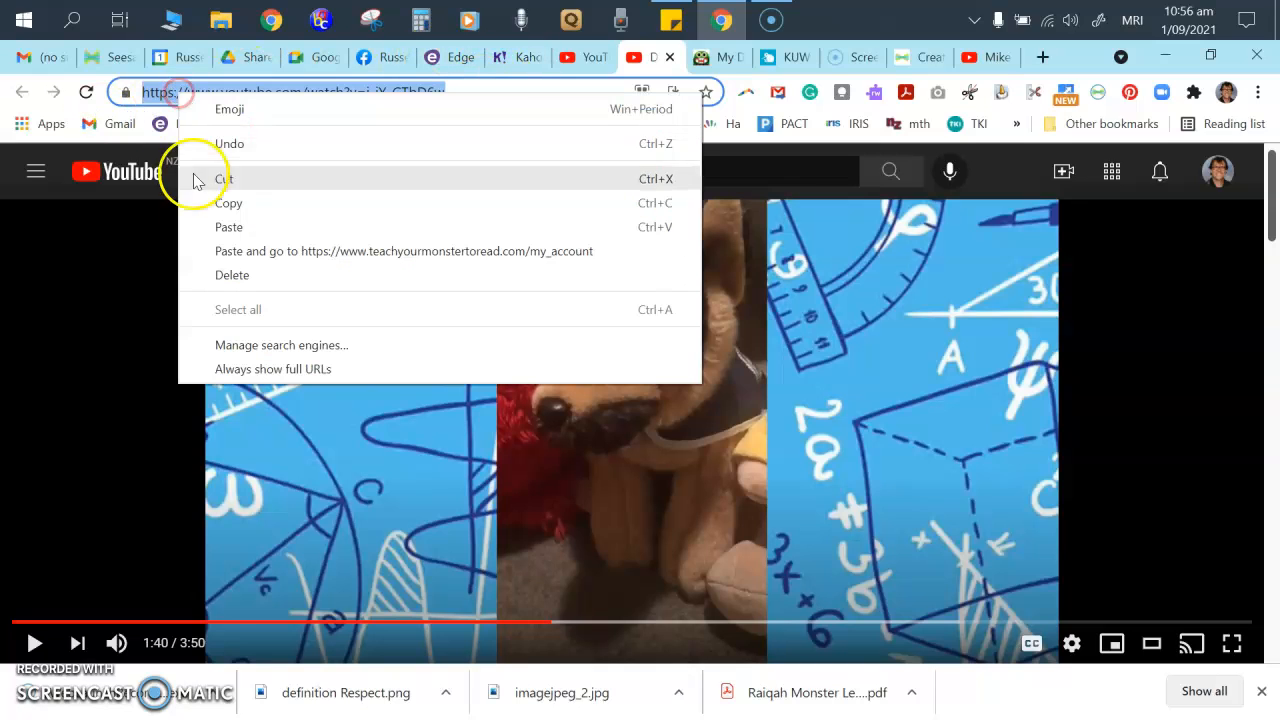
click(221, 200)
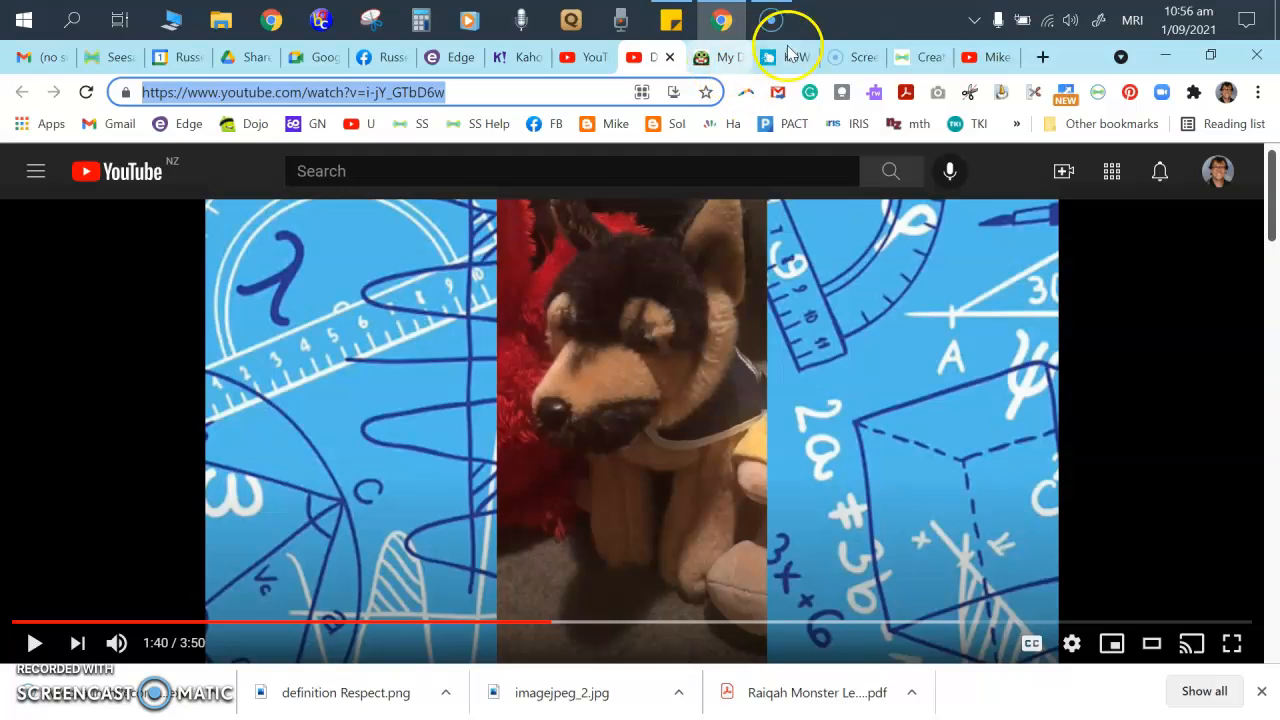
- Paste the YouTube URL into the Seesaw website box and confirm the link
click(928, 55)
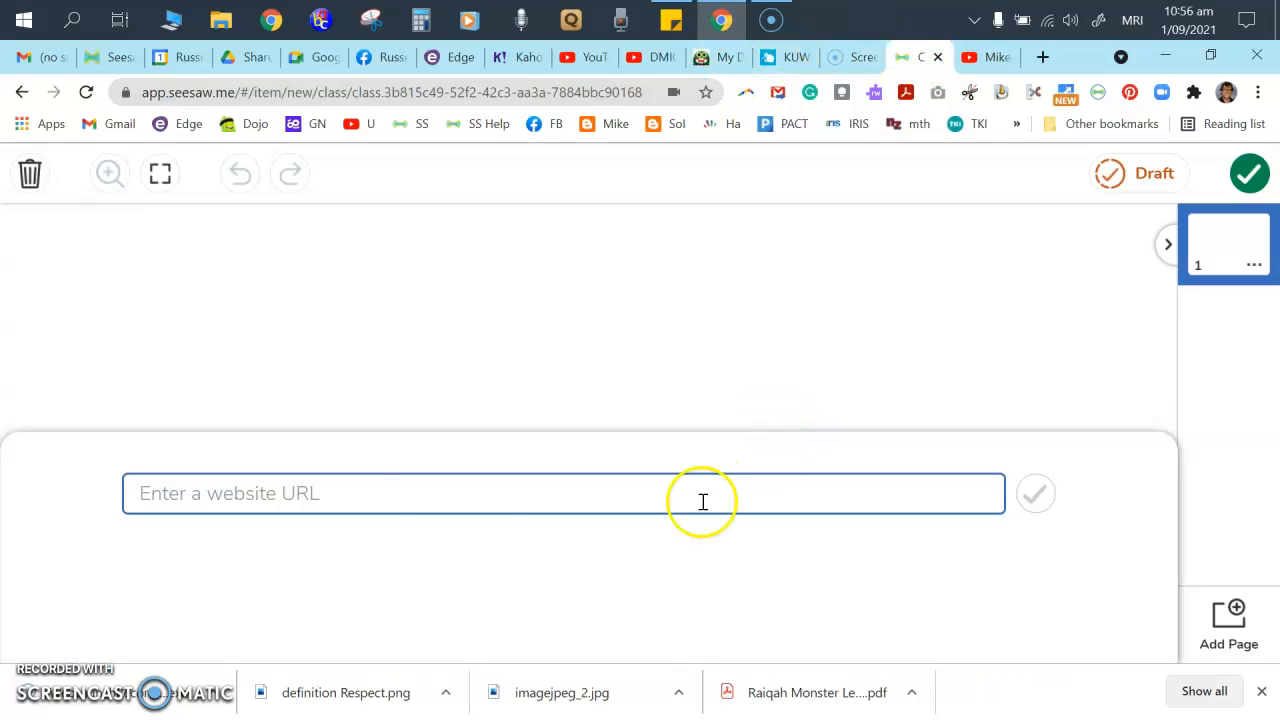
right_click(329, 487)
click(377, 266)
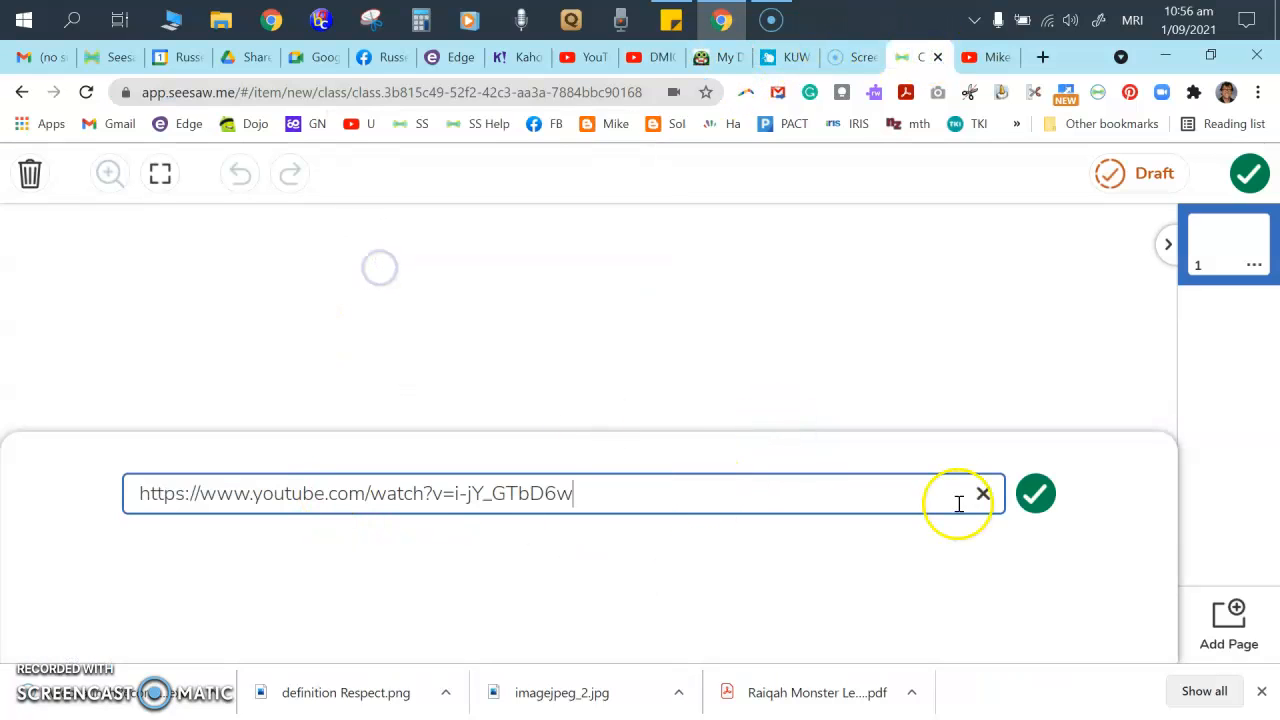
click(1040, 493)
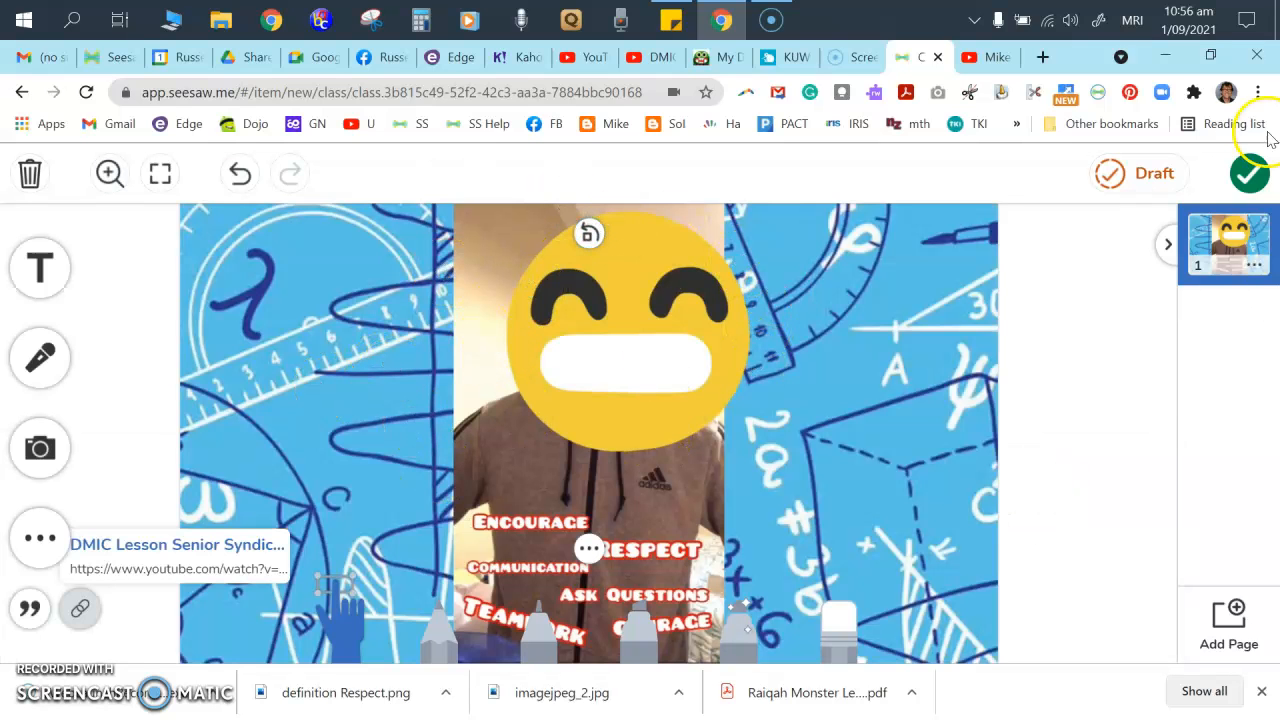
click(38, 262)
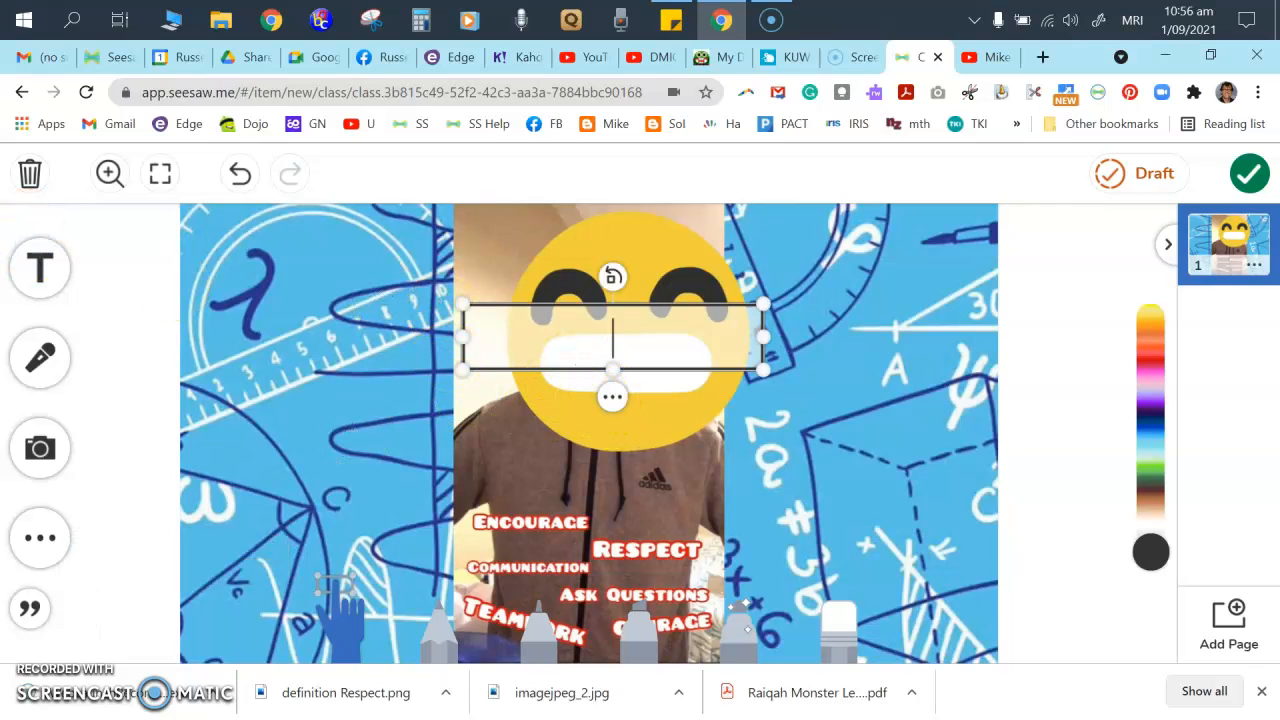
click(112, 408)
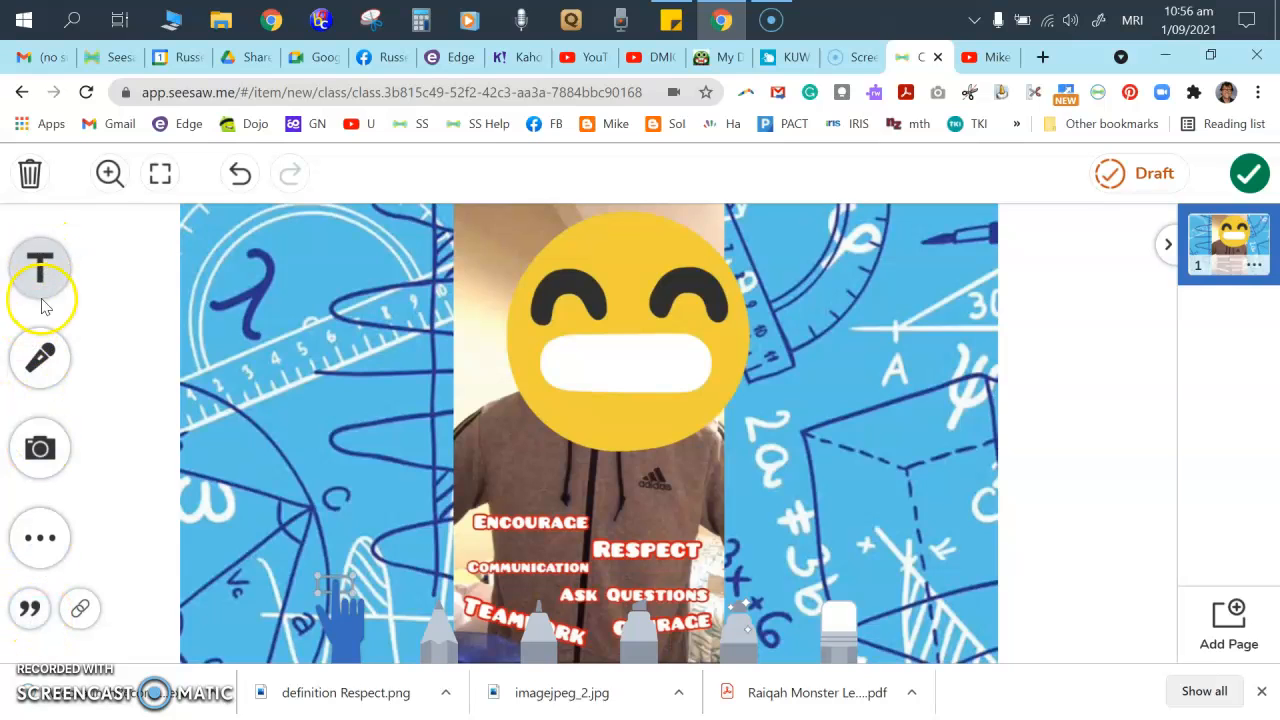
- Publish the link post to All Students in Room 10
click(1253, 173)
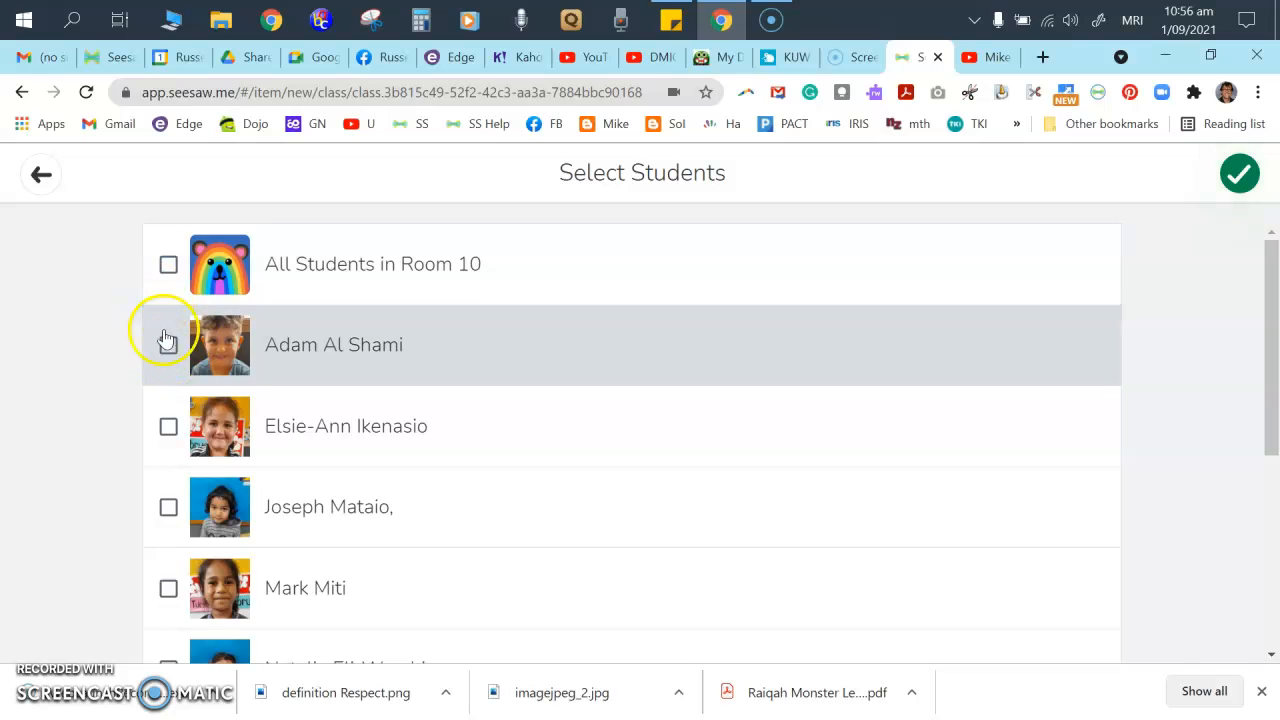
click(168, 263)
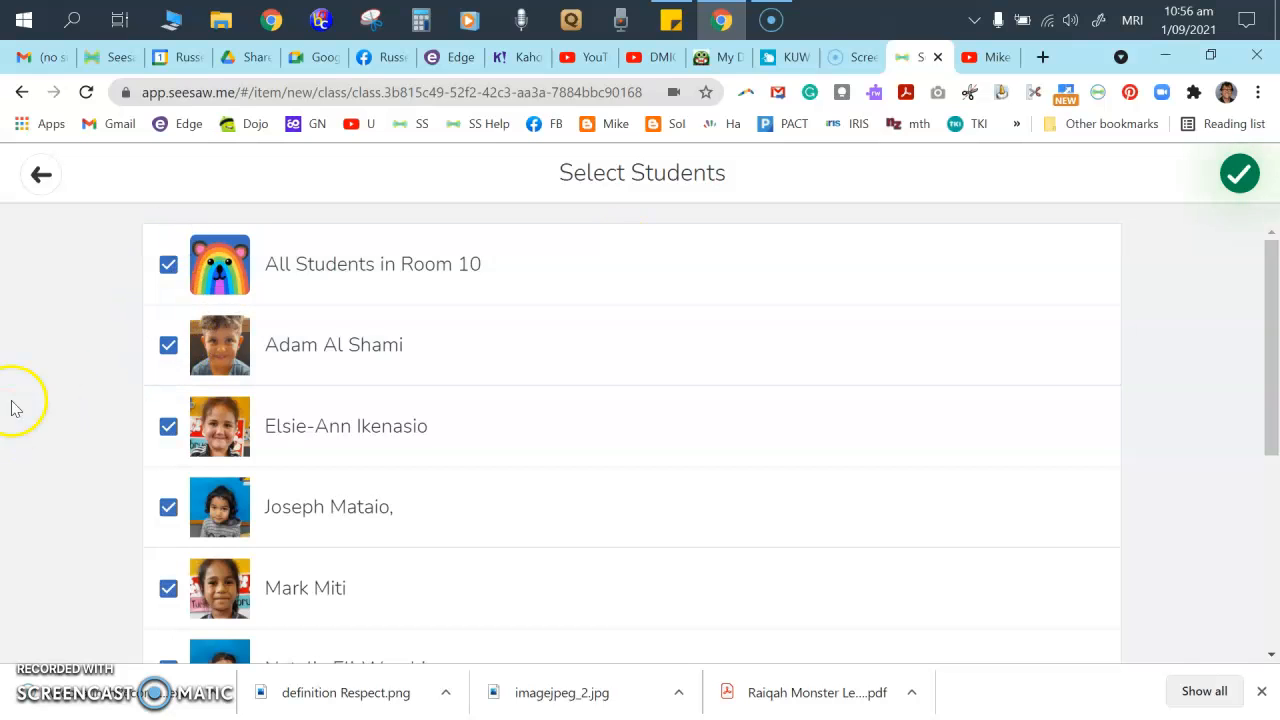
click(1238, 174)
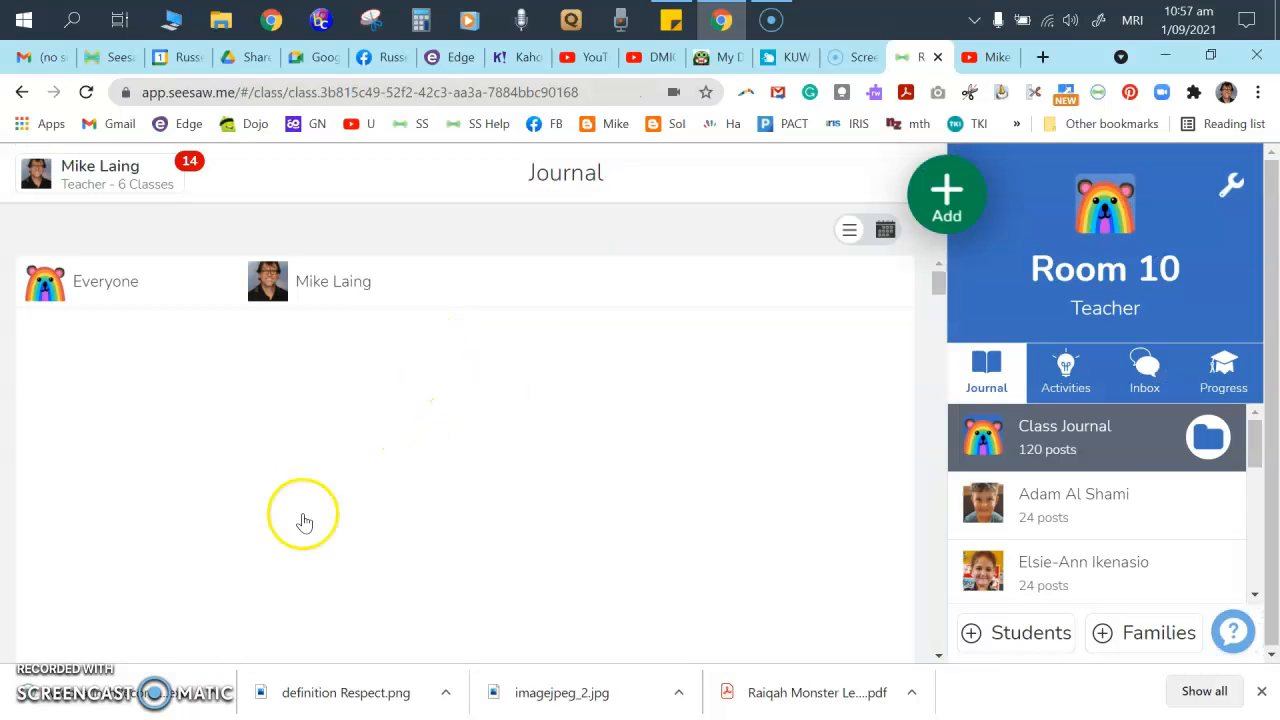
- Delete the Encourage/Respect post from the Room 10 journal and start a new student-work post
scroll(160, 477, down, 4)
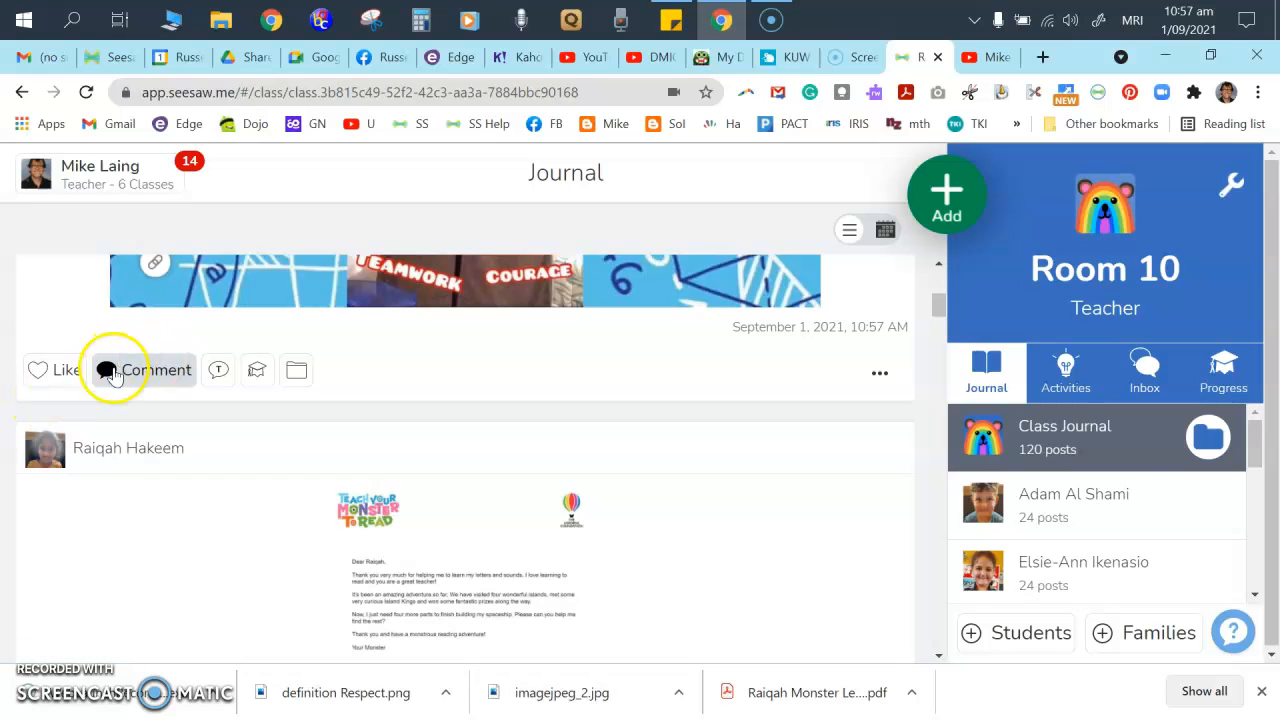
scroll(314, 434, up, 3)
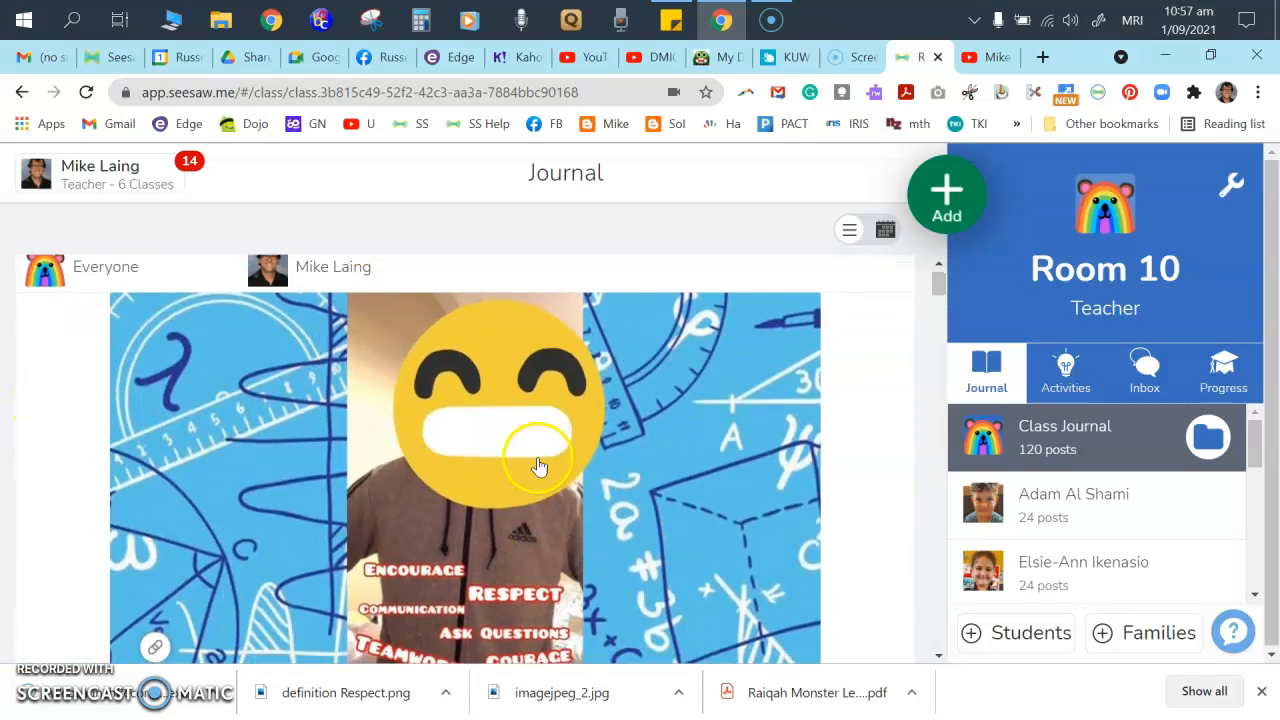
scroll(700, 460, down, 2)
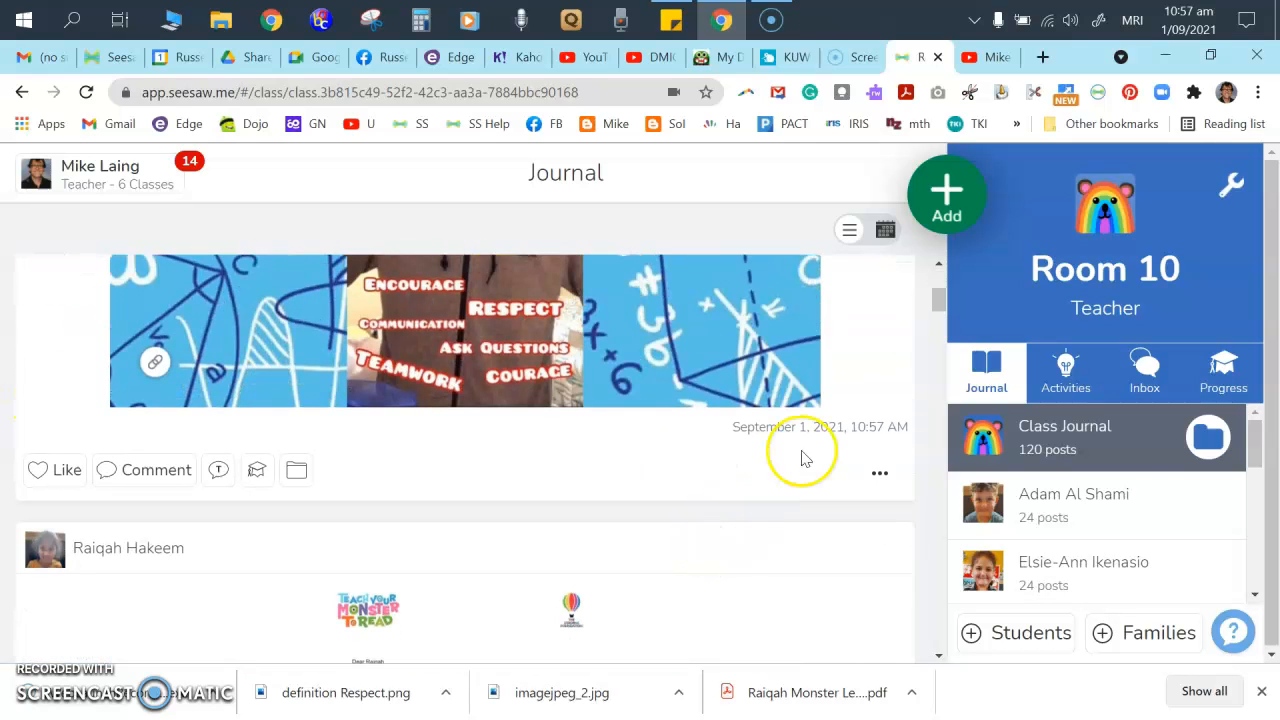
click(883, 480)
click(827, 199)
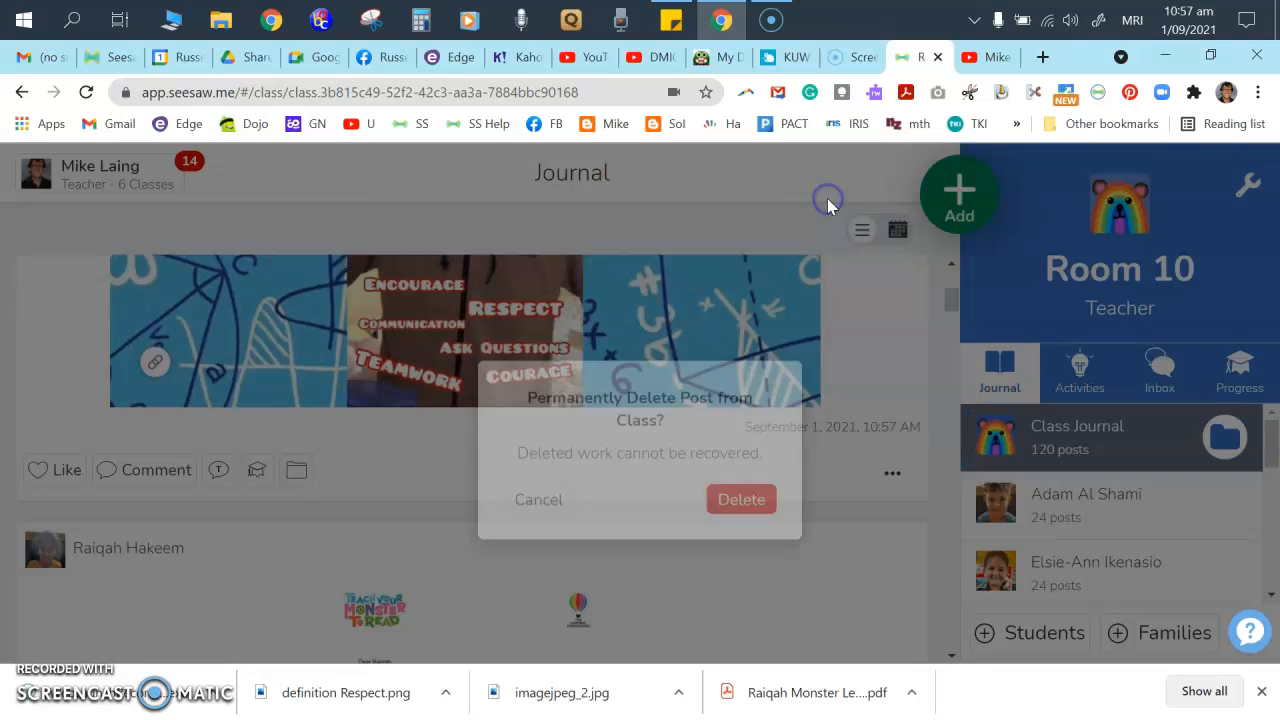
click(736, 530)
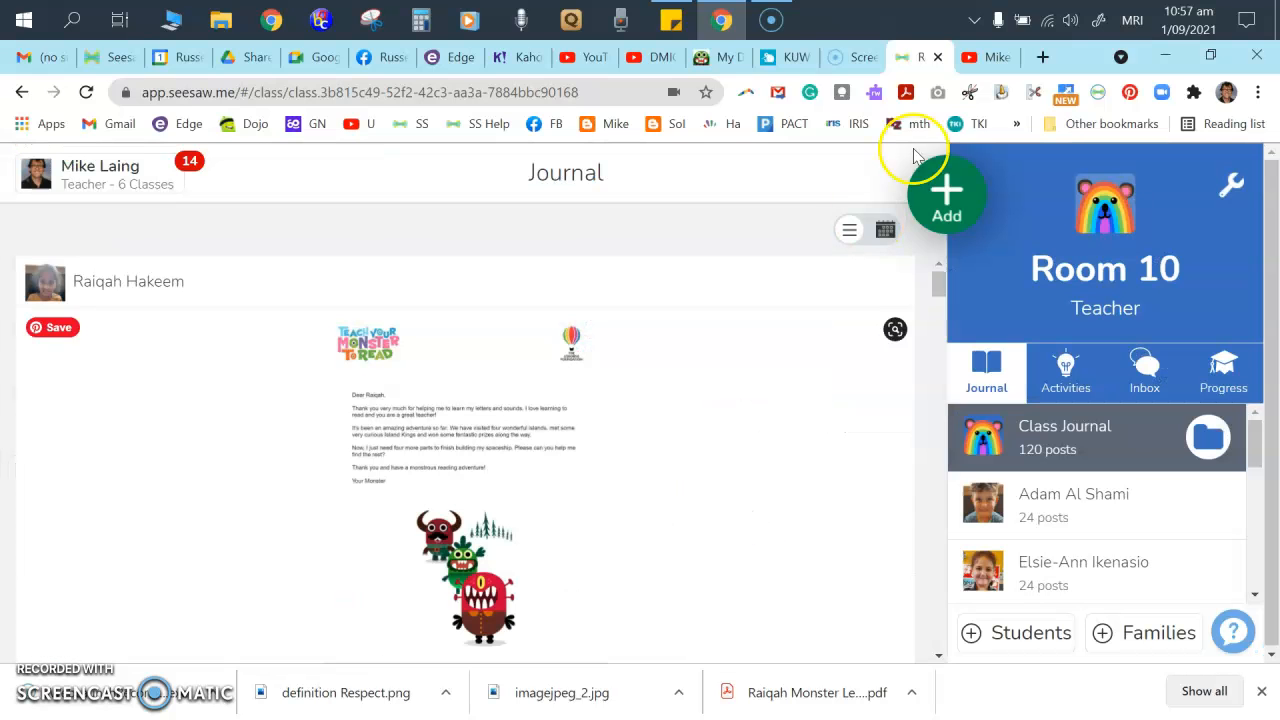
click(955, 197)
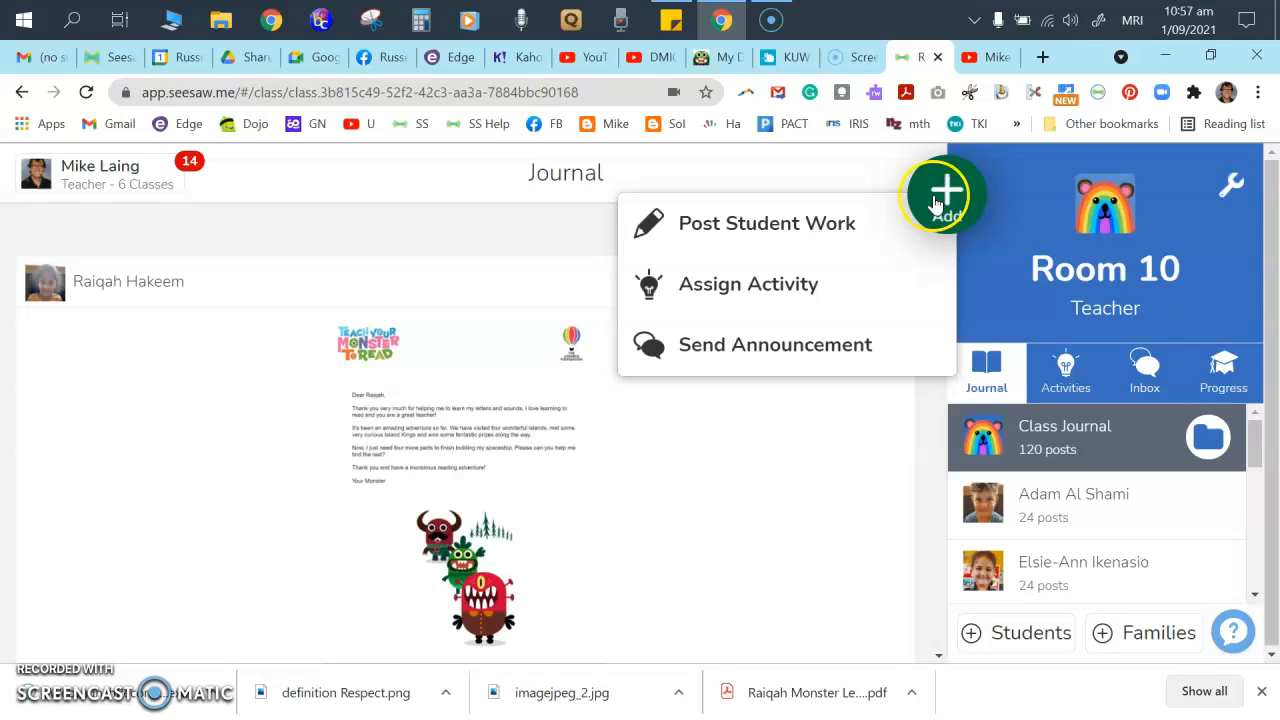
click(777, 229)
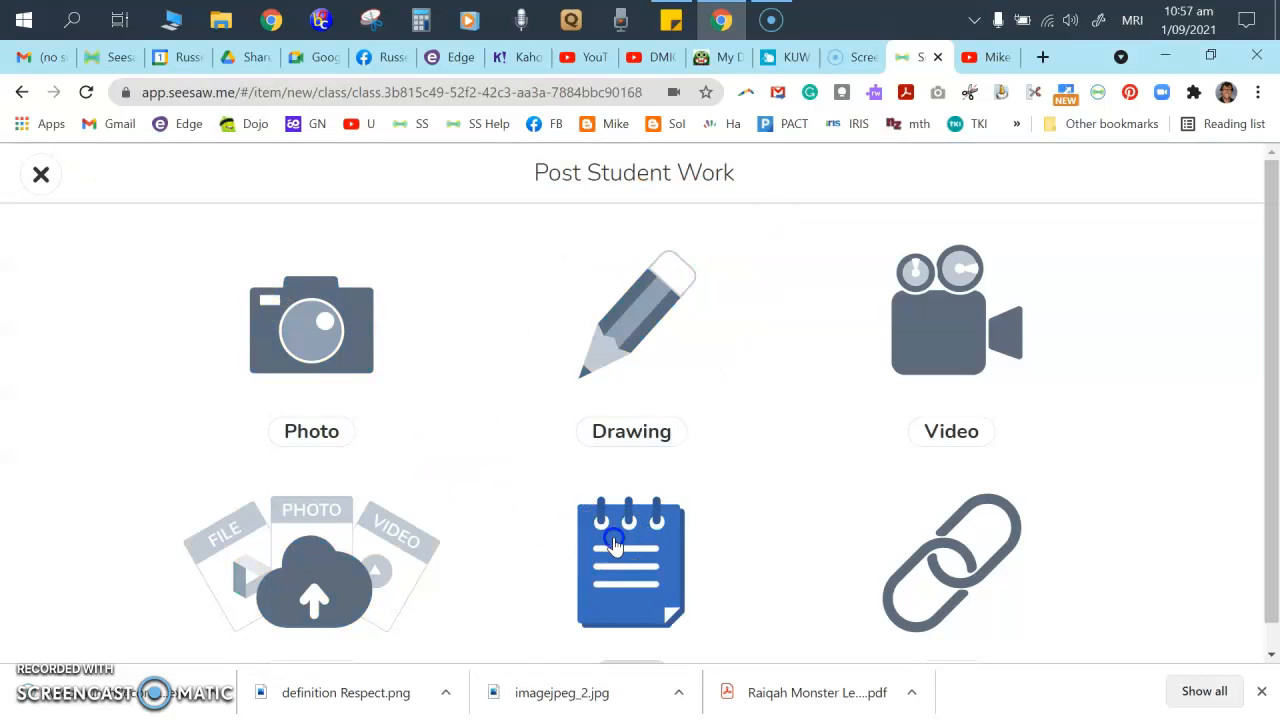
- Write a note reading 'Kia Ora Kei te pehea koe?' and save it
click(614, 543)
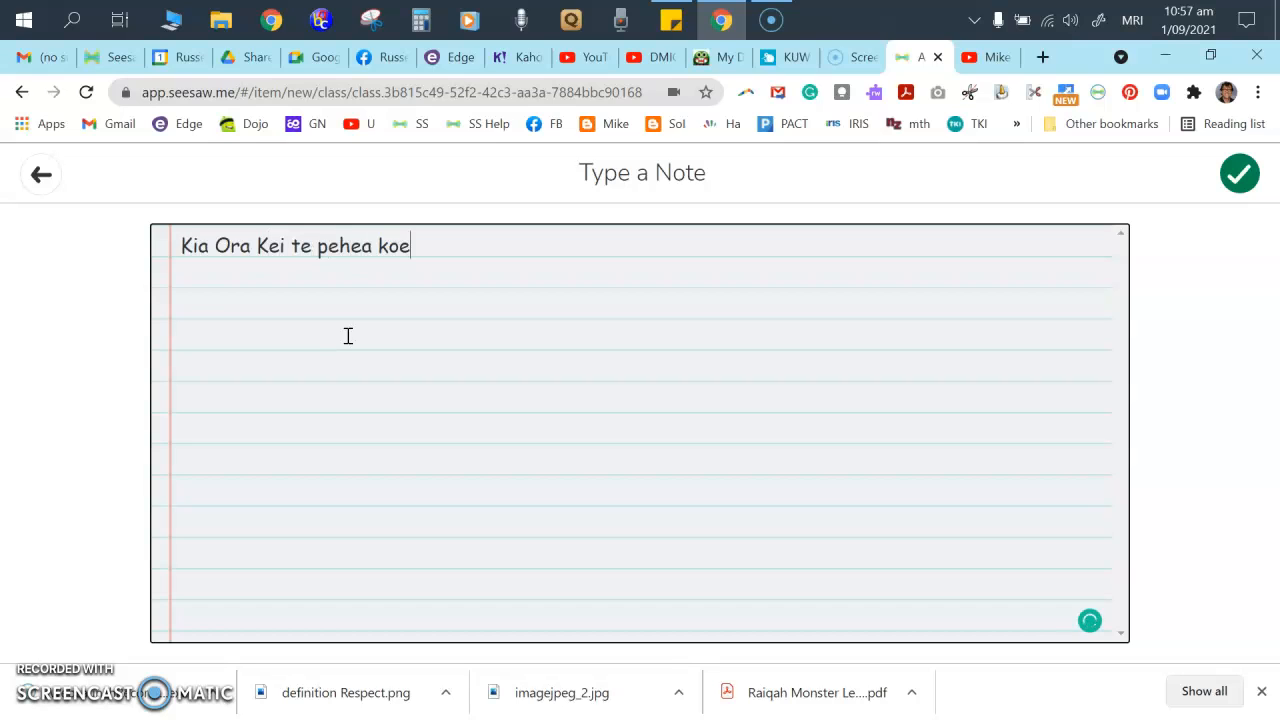
click(346, 336)
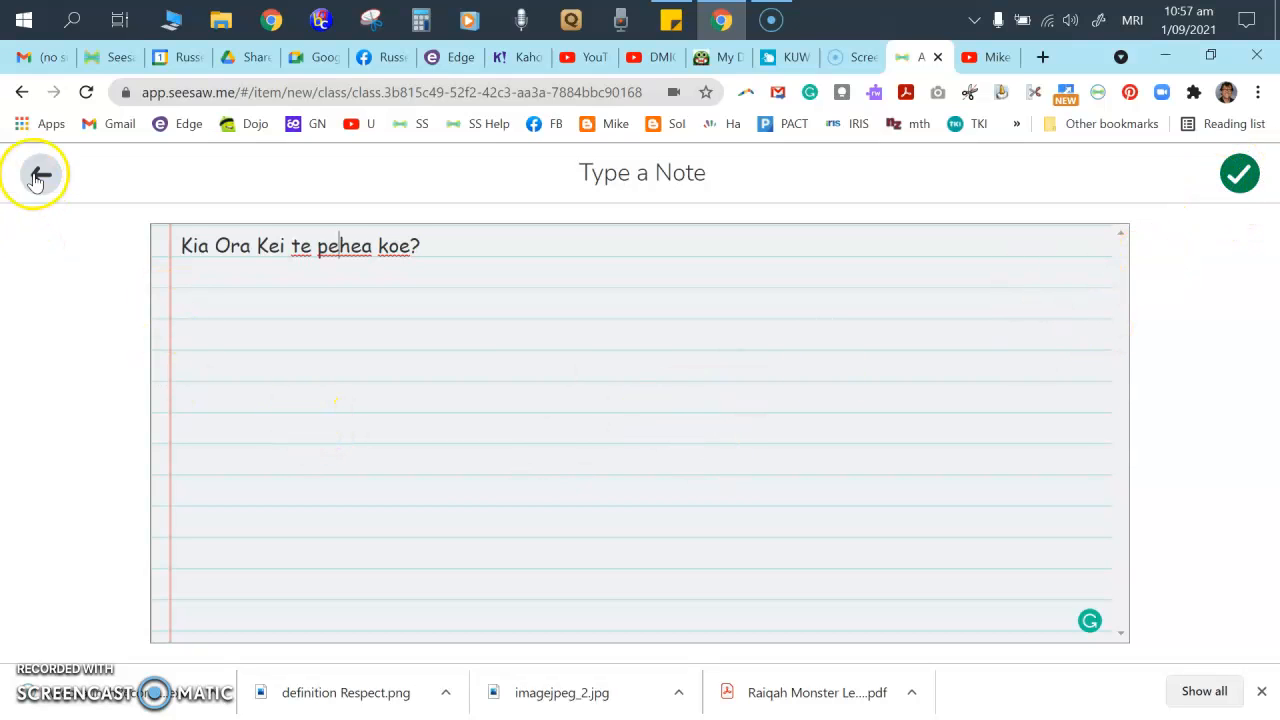
click(1238, 174)
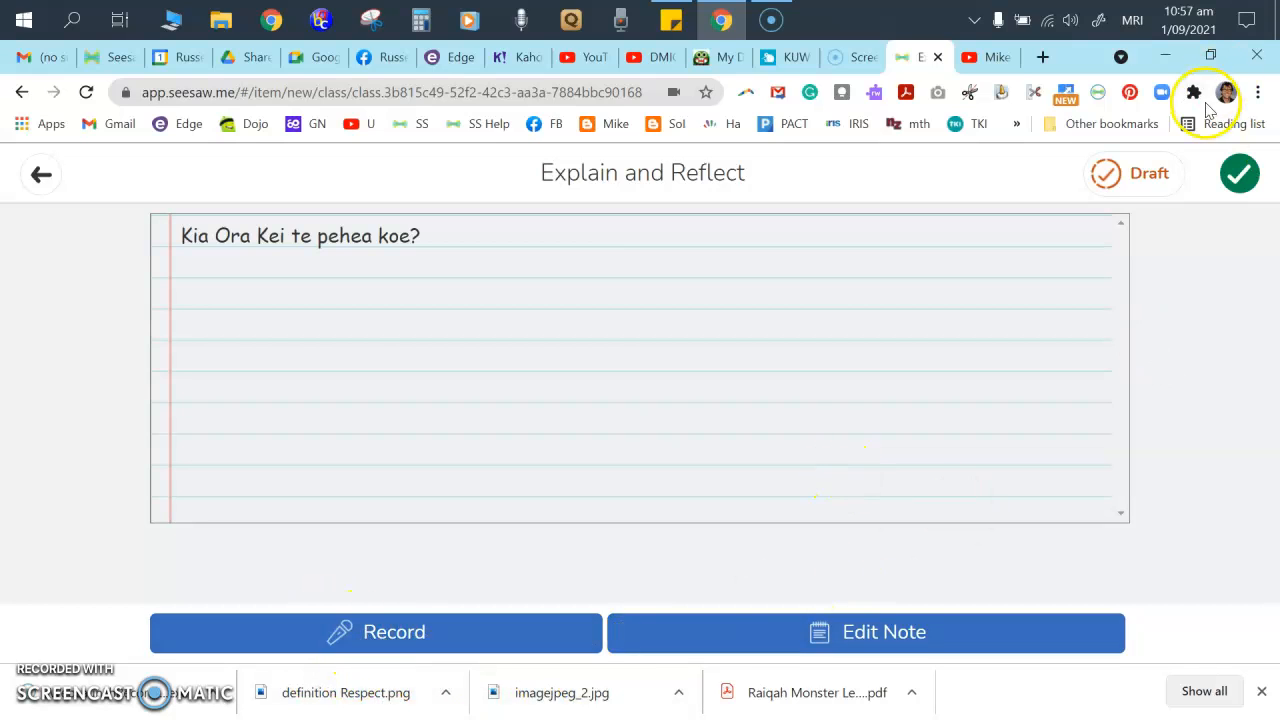
- Back out of student selection and discard the note with Delete and Start Over
click(1239, 176)
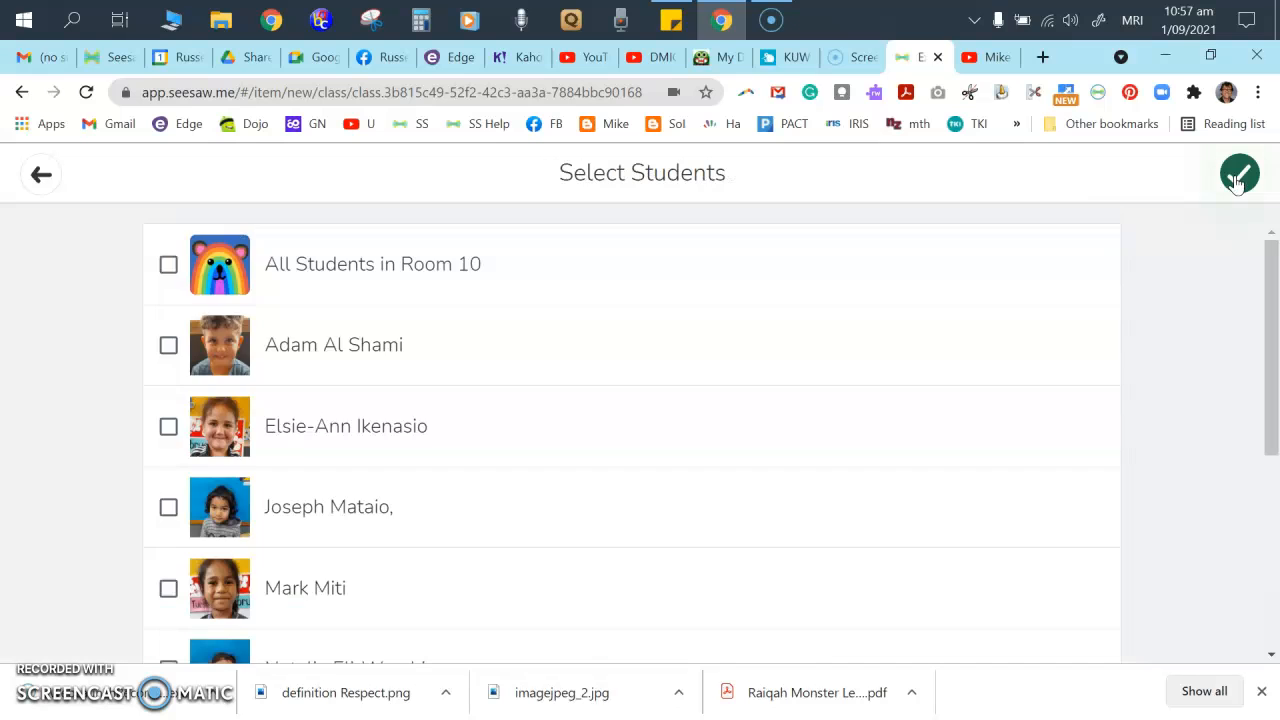
click(36, 174)
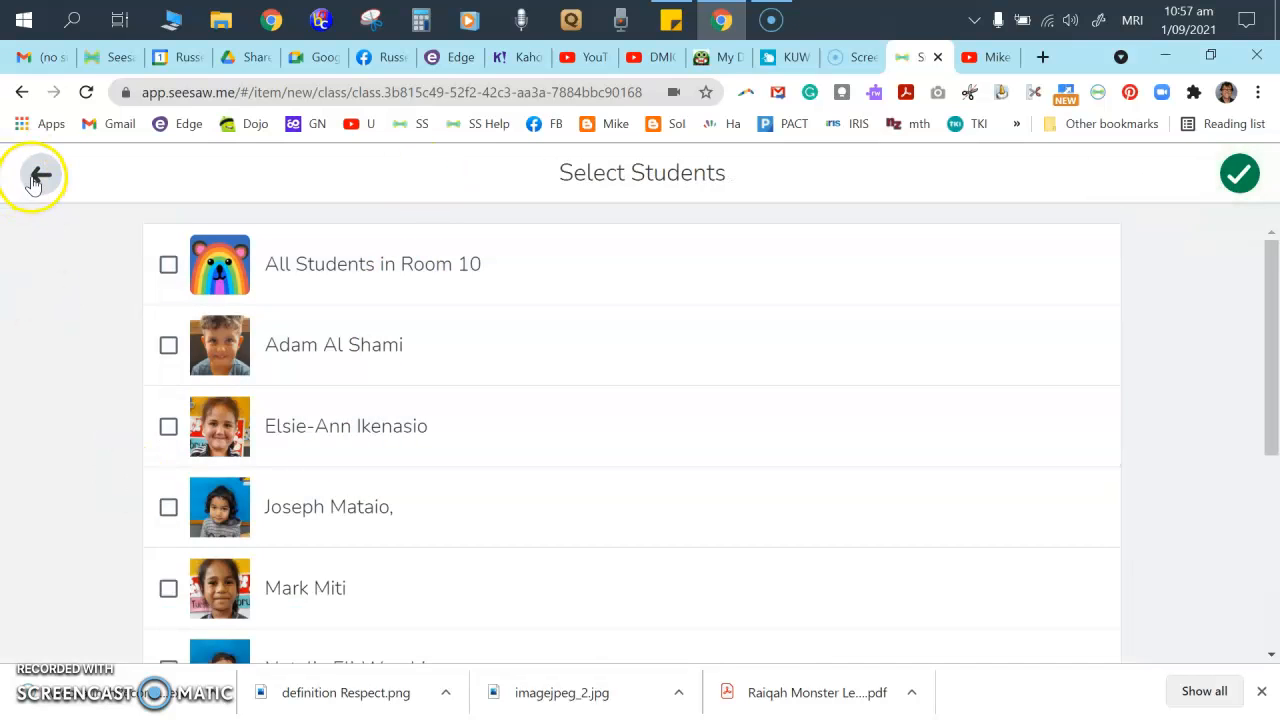
click(36, 174)
click(639, 476)
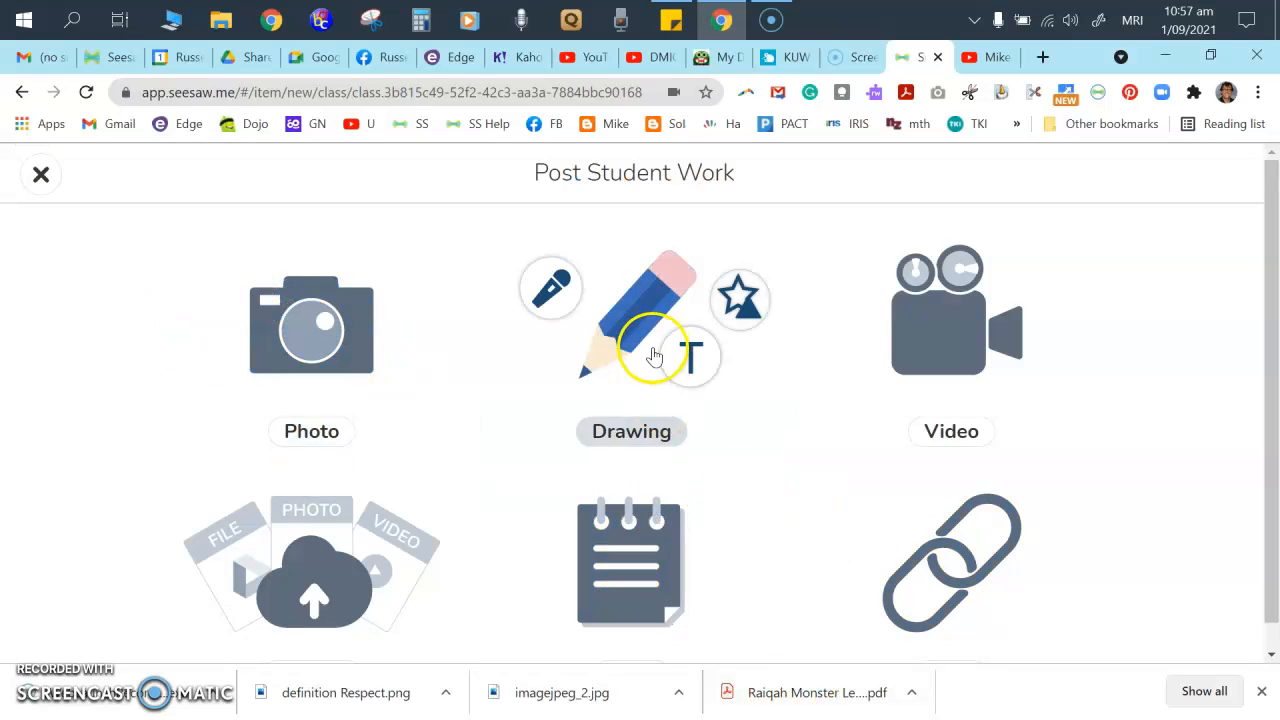
- Start a new drawing with a dark blue pencil scribble and red marker strokes, erasing a yellow highlighter loop
click(641, 340)
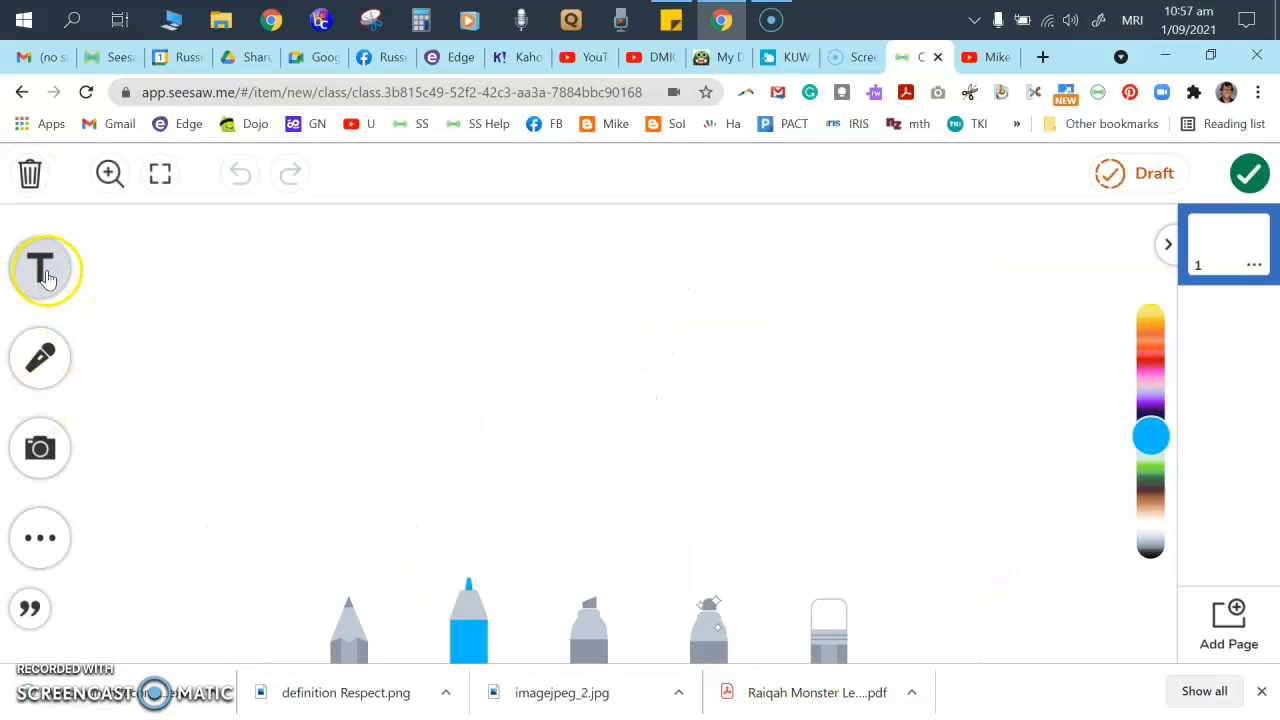
click(343, 632)
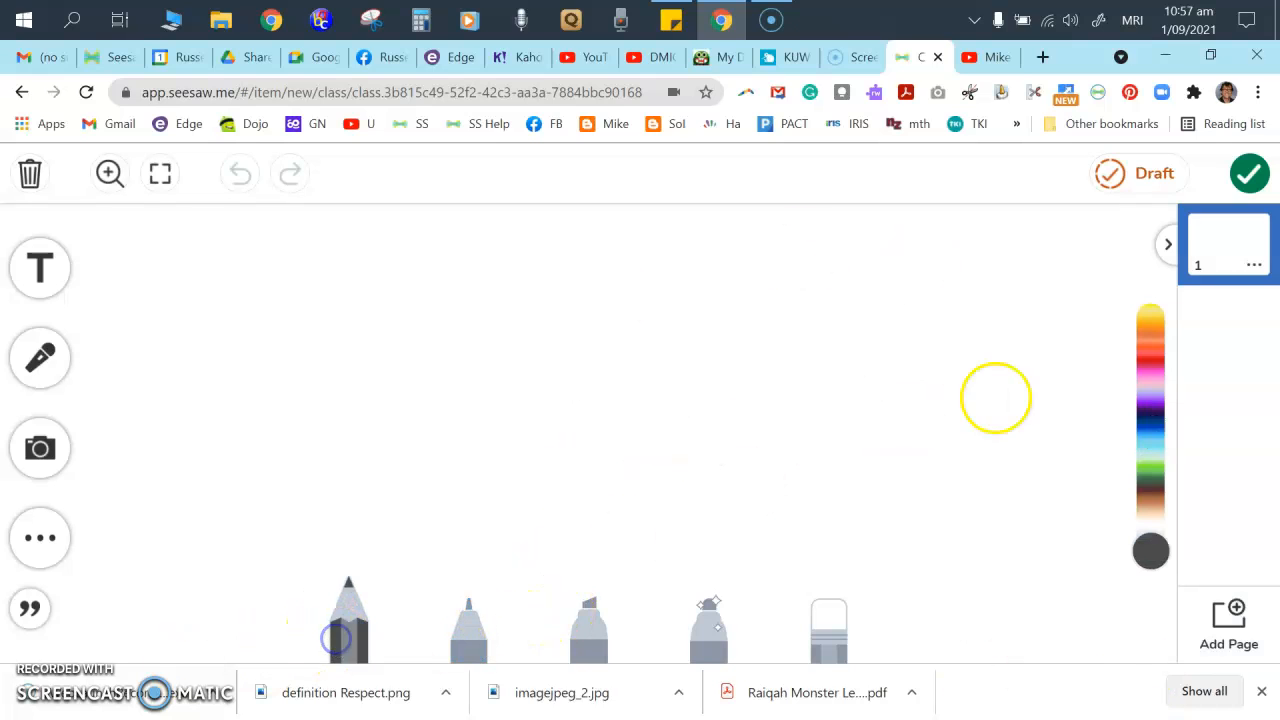
click(1150, 430)
mouse_move(455, 268)
mouse_down()
mouse_move(234, 337)
mouse_move(273, 300)
mouse_up()
click(468, 625)
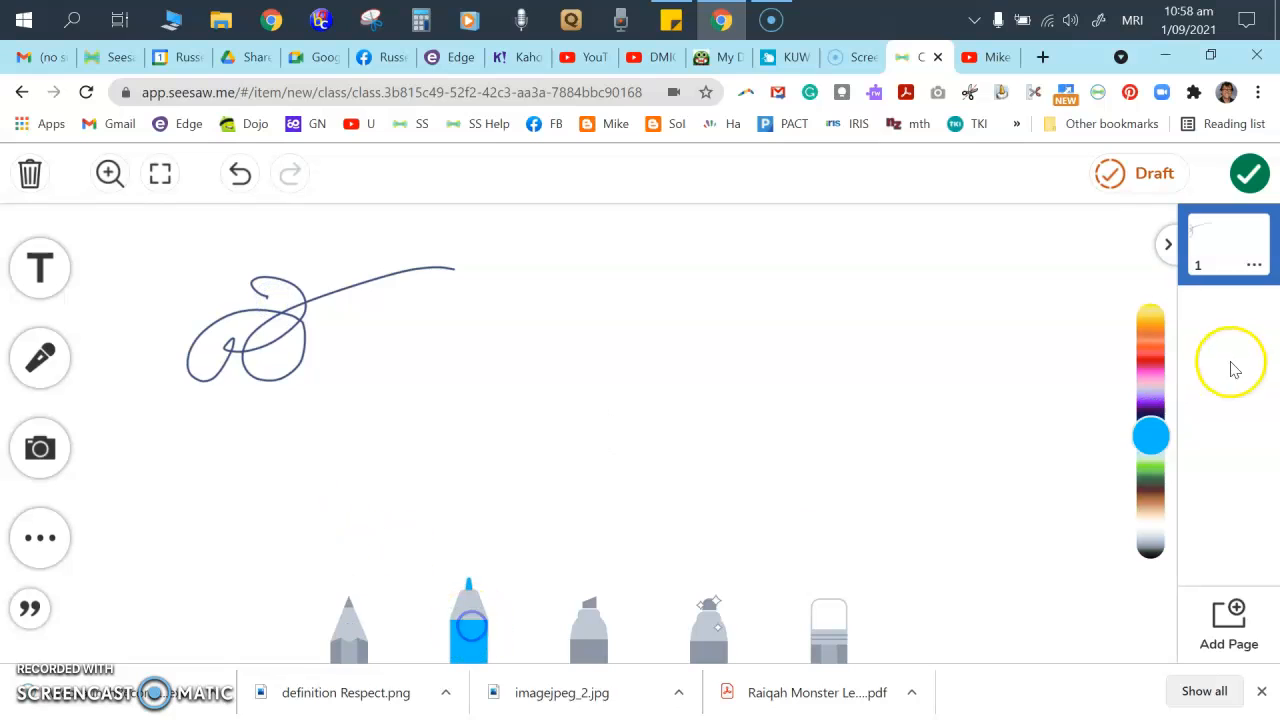
click(1150, 363)
mouse_move(645, 331)
mouse_down()
mouse_move(629, 323)
mouse_move(742, 370)
mouse_up()
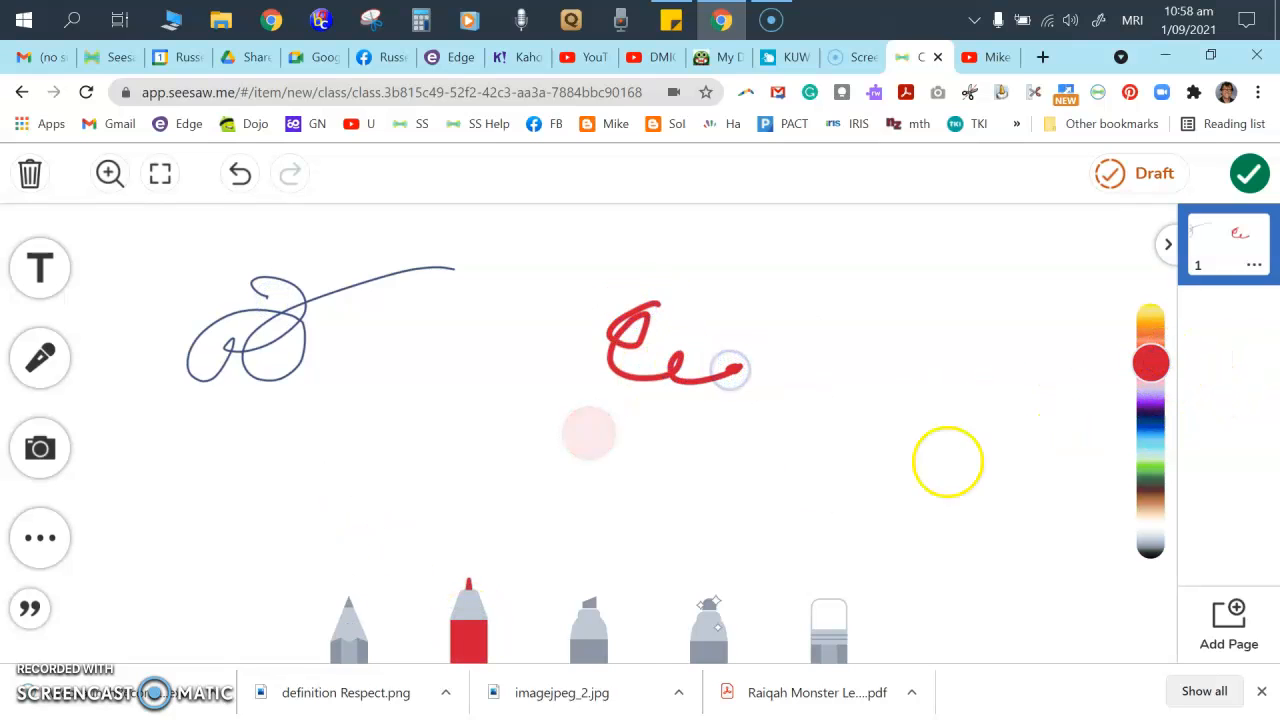
click(588, 625)
mouse_move(848, 343)
mouse_down()
mouse_move(937, 354)
mouse_move(886, 466)
mouse_up()
click(817, 627)
mouse_move(853, 385)
mouse_down()
mouse_move(968, 223)
mouse_move(901, 312)
mouse_move(860, 505)
mouse_move(849, 377)
mouse_up()
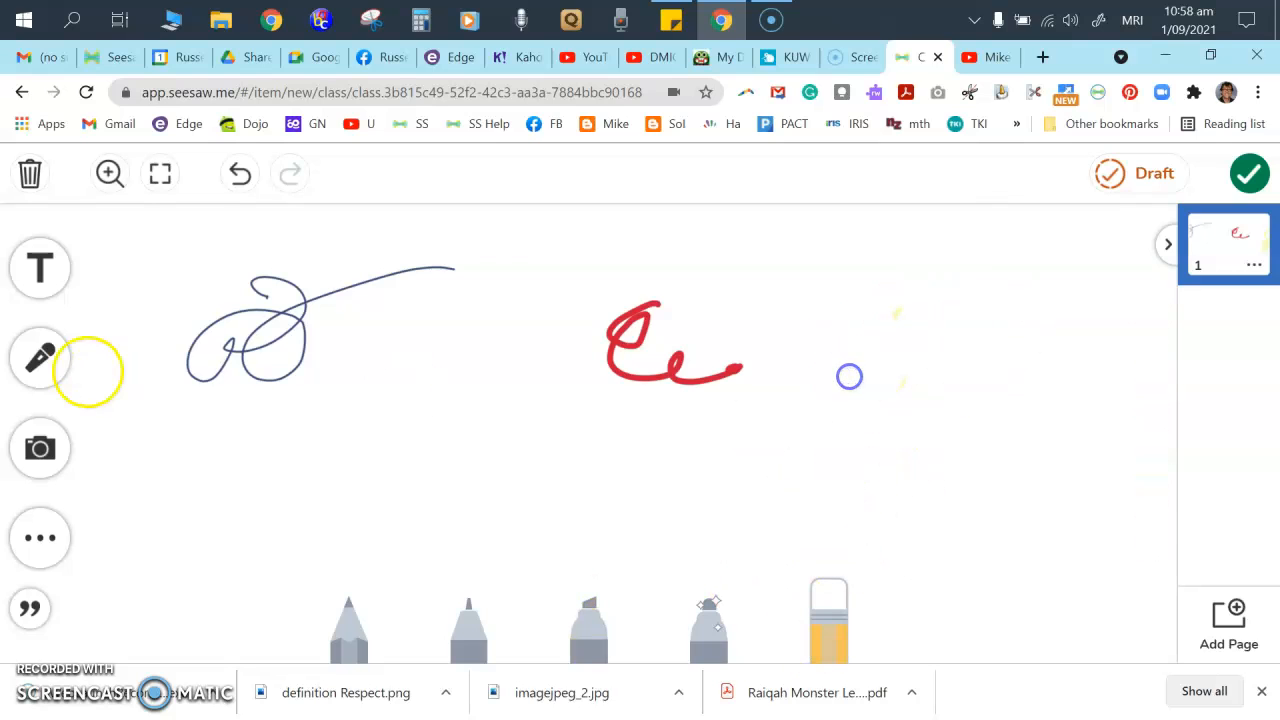
- Insert a webcam photo into the drawing
click(40, 448)
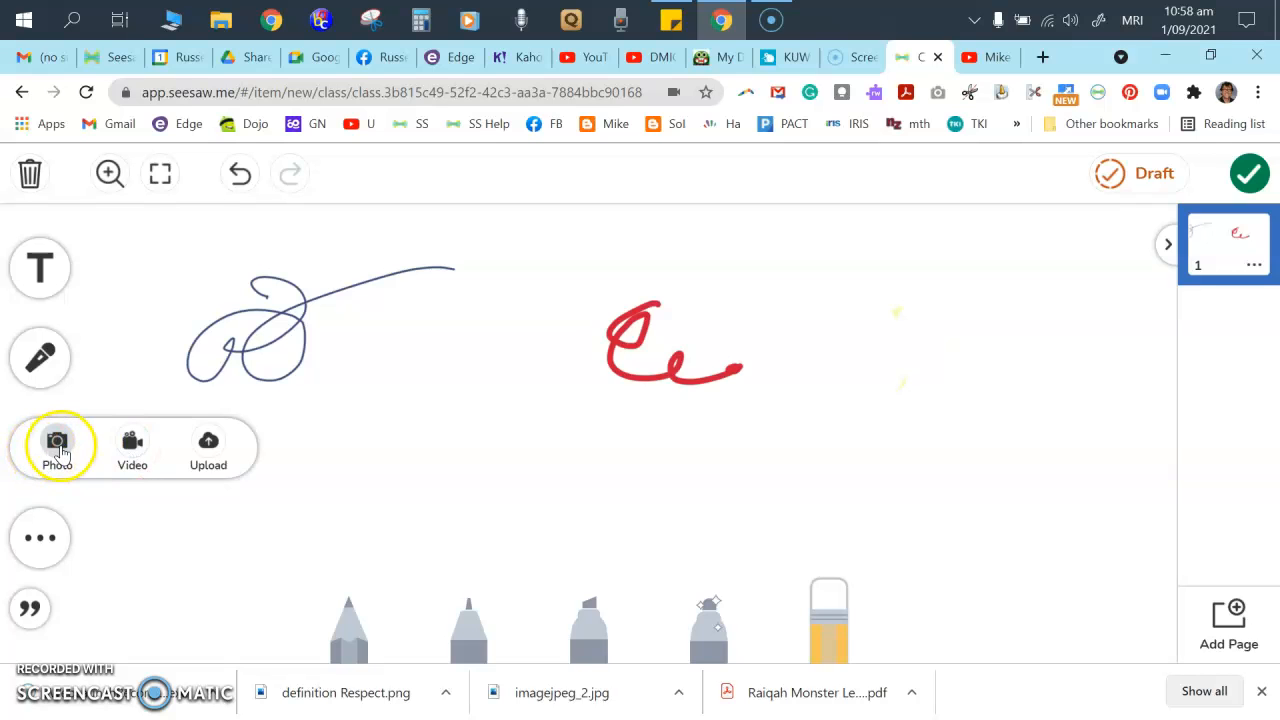
click(59, 447)
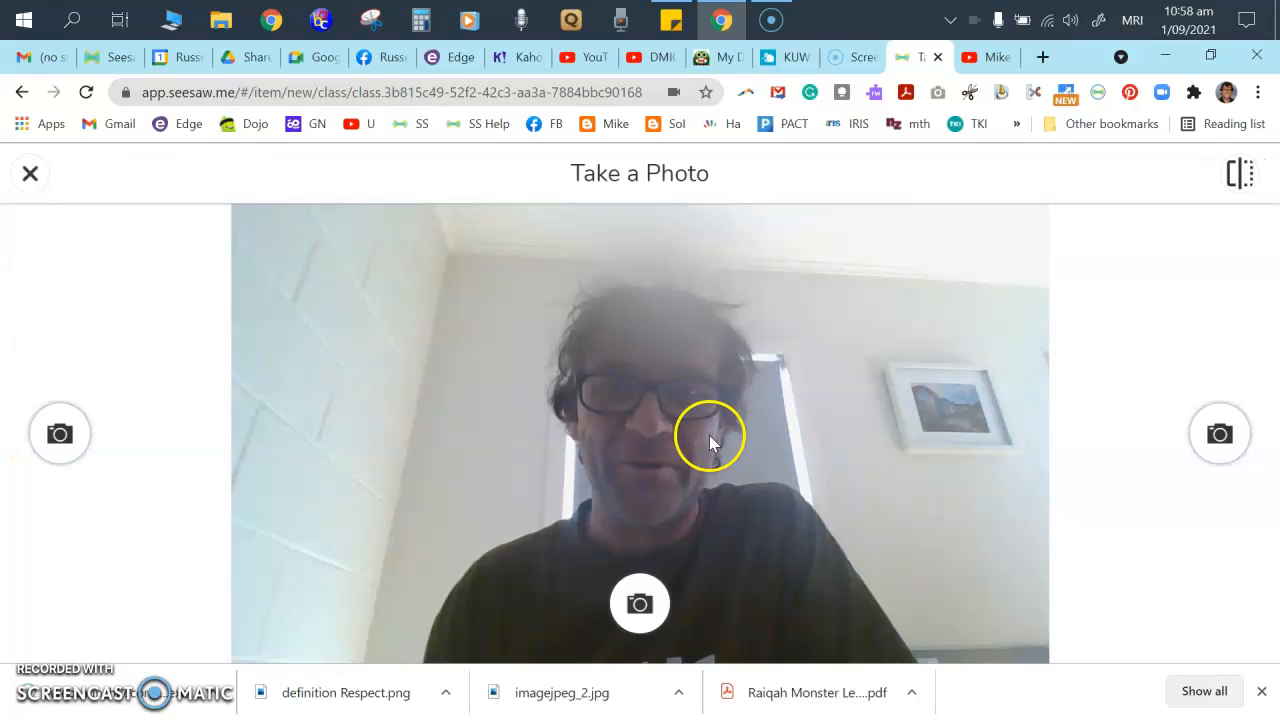
click(641, 598)
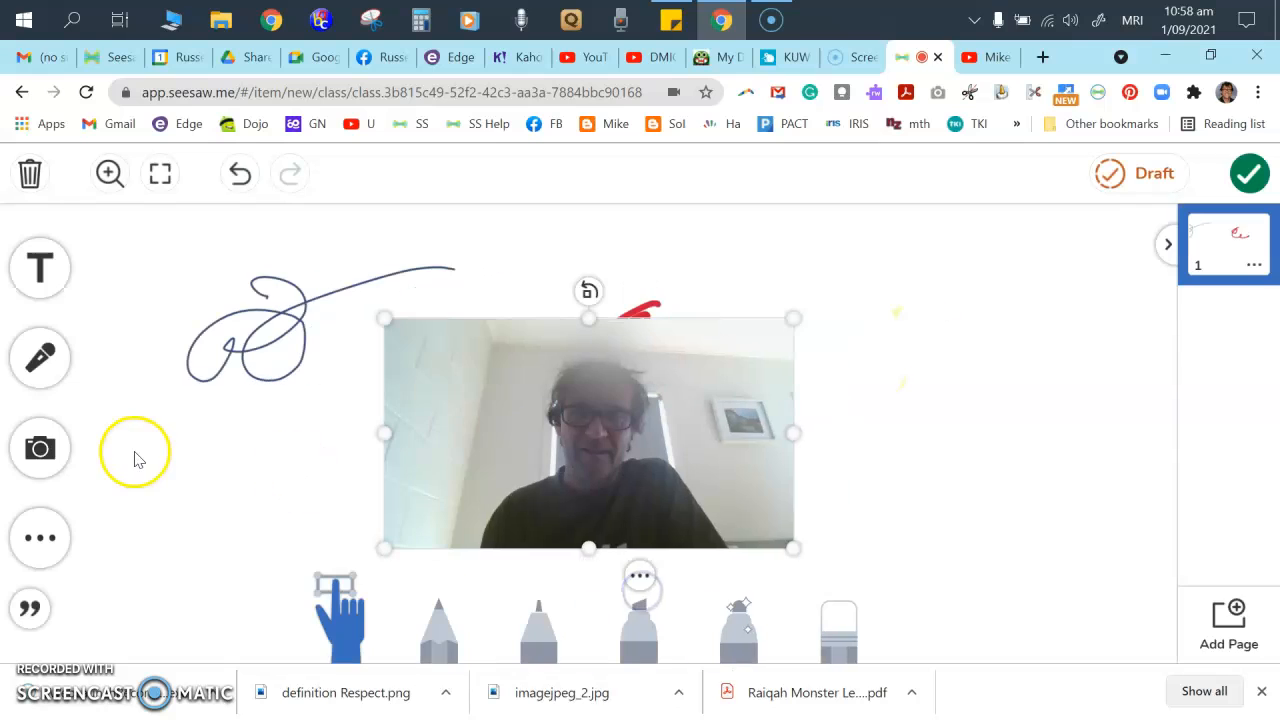
- Add a pink heart shape, move it to the upper right and enlarge it
click(41, 455)
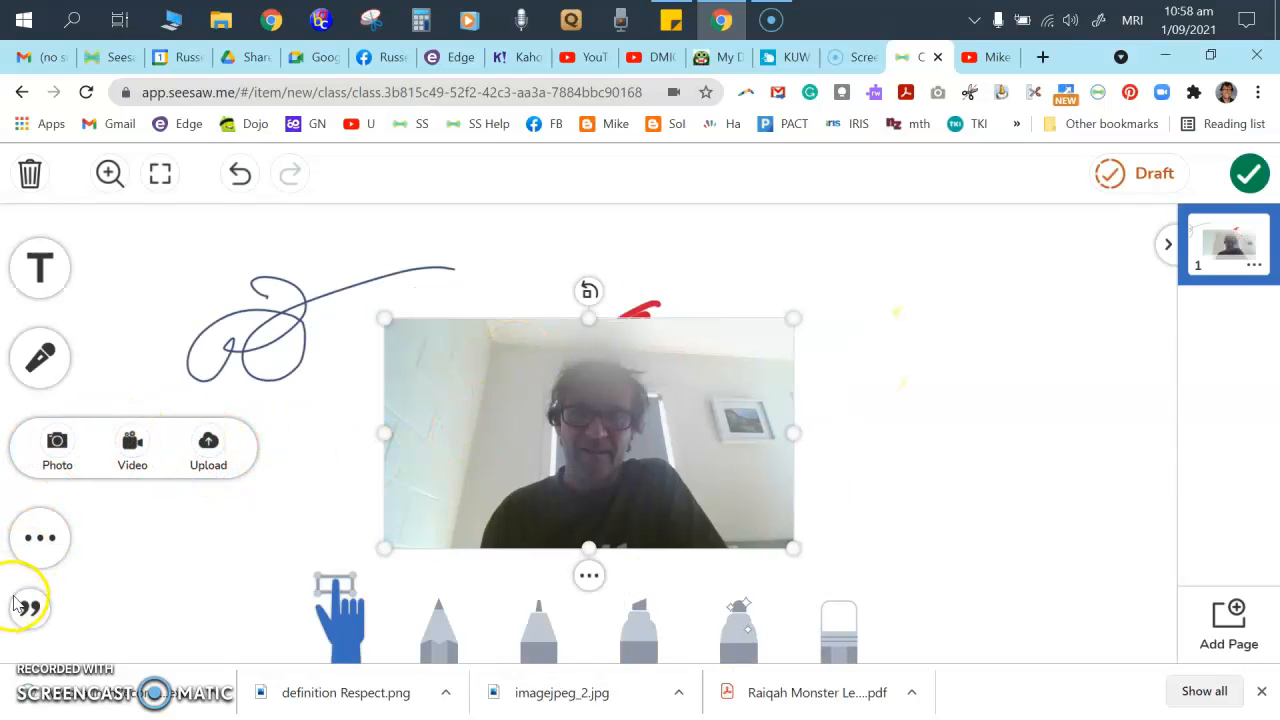
click(40, 537)
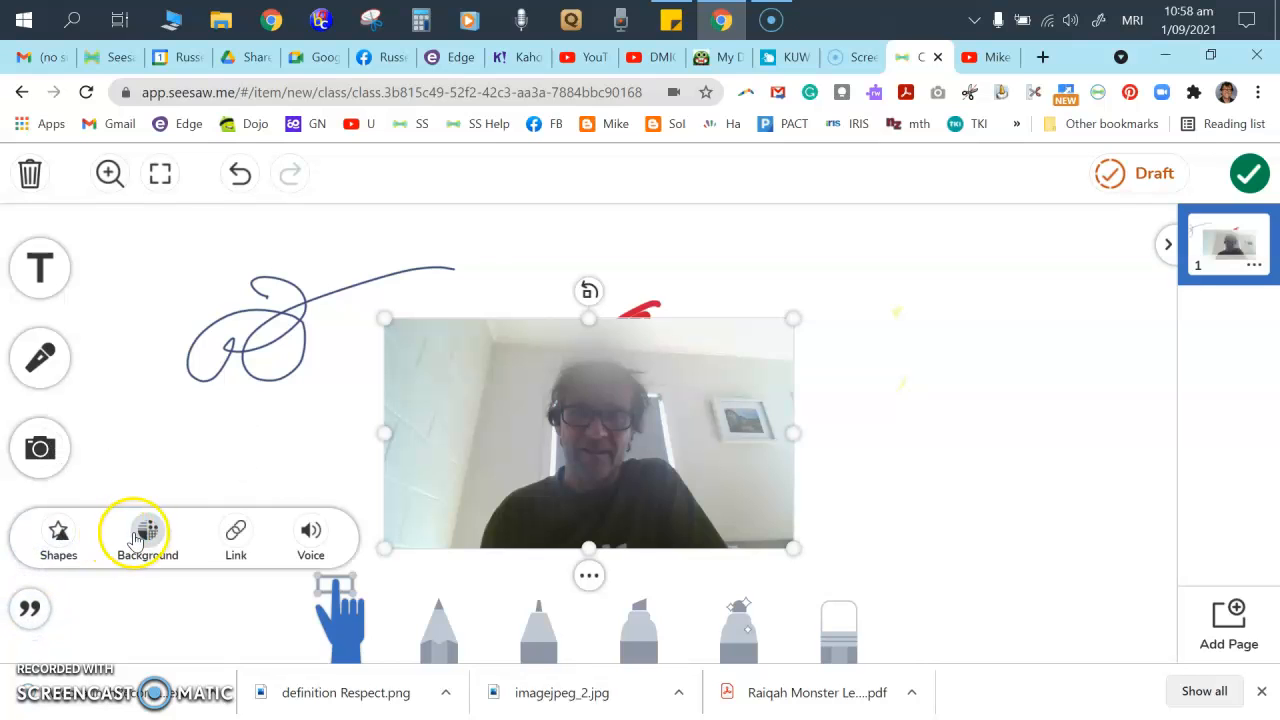
click(62, 545)
click(714, 506)
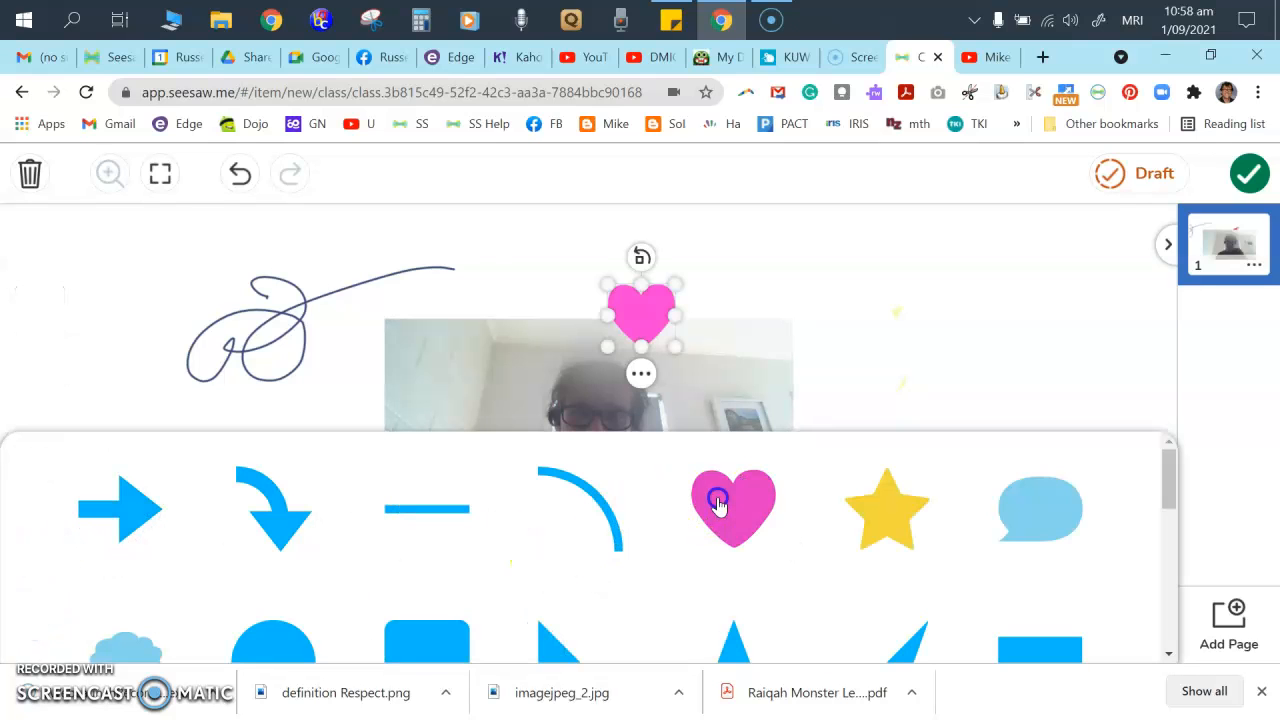
click(916, 258)
drag(643, 306, 907, 265)
drag(943, 313, 996, 353)
click(40, 537)
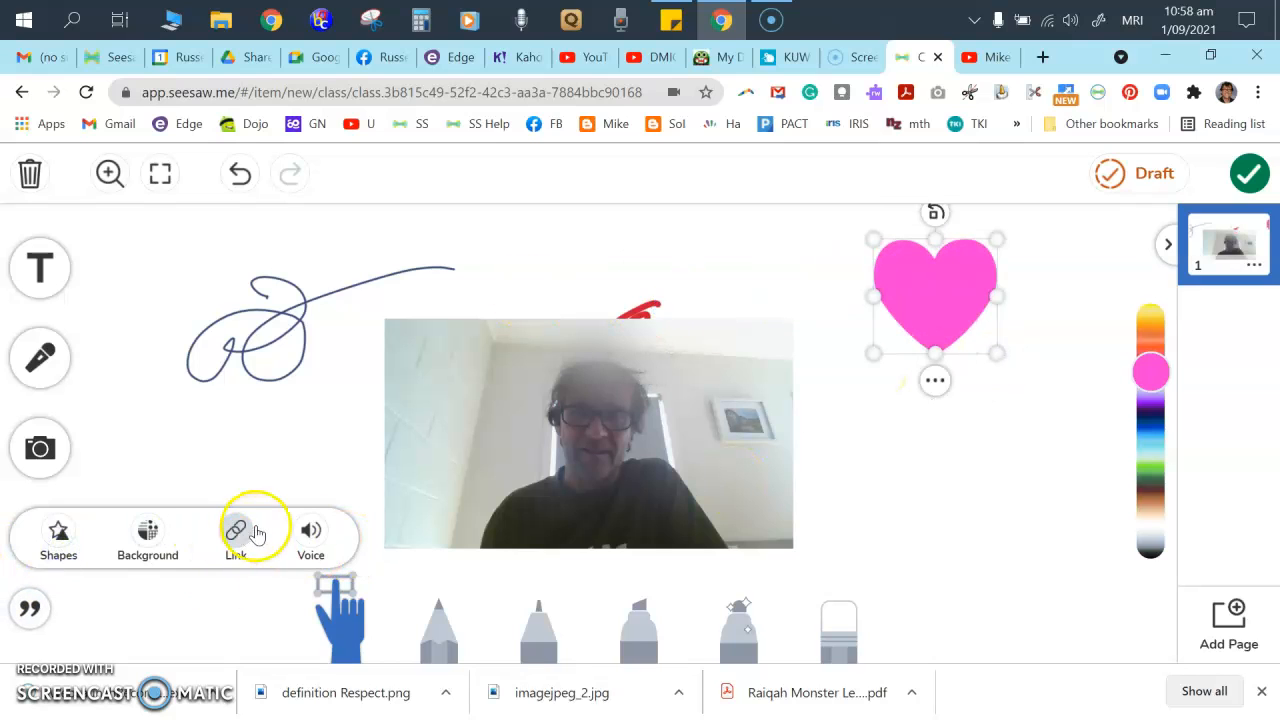
click(902, 445)
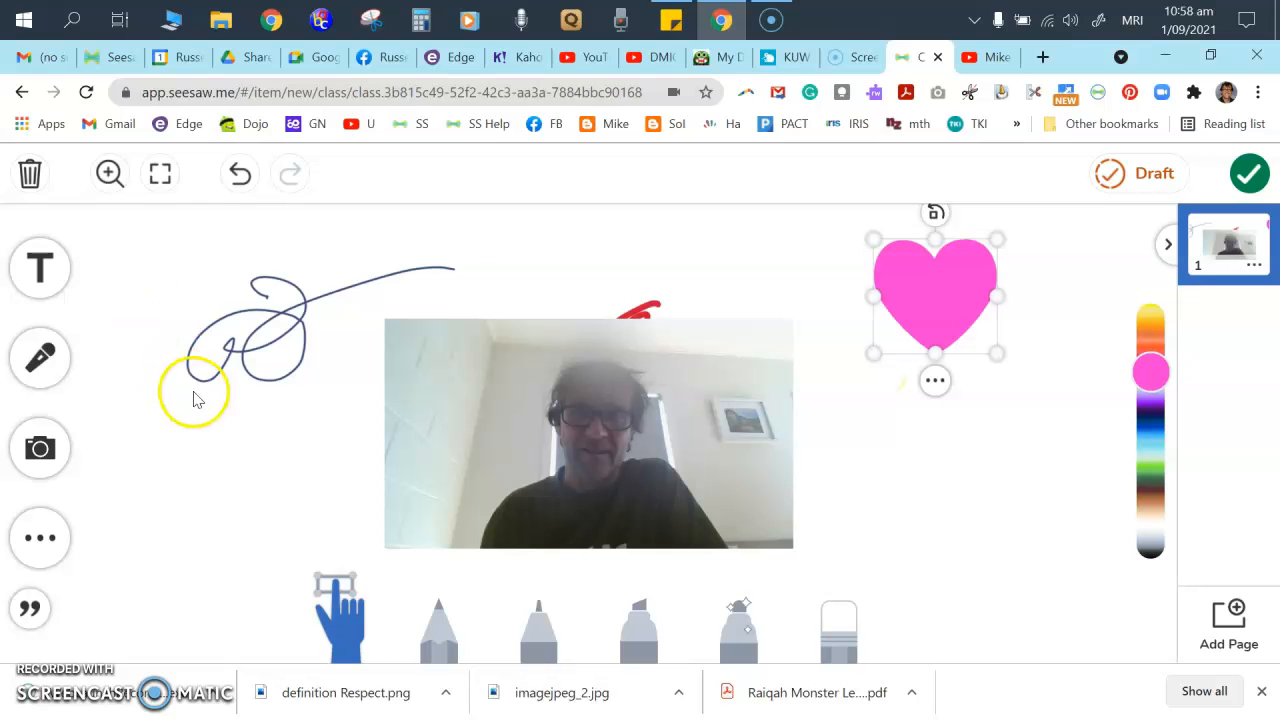
- Publish the drawing to all Room 10 students, then permanently delete that post
click(1250, 174)
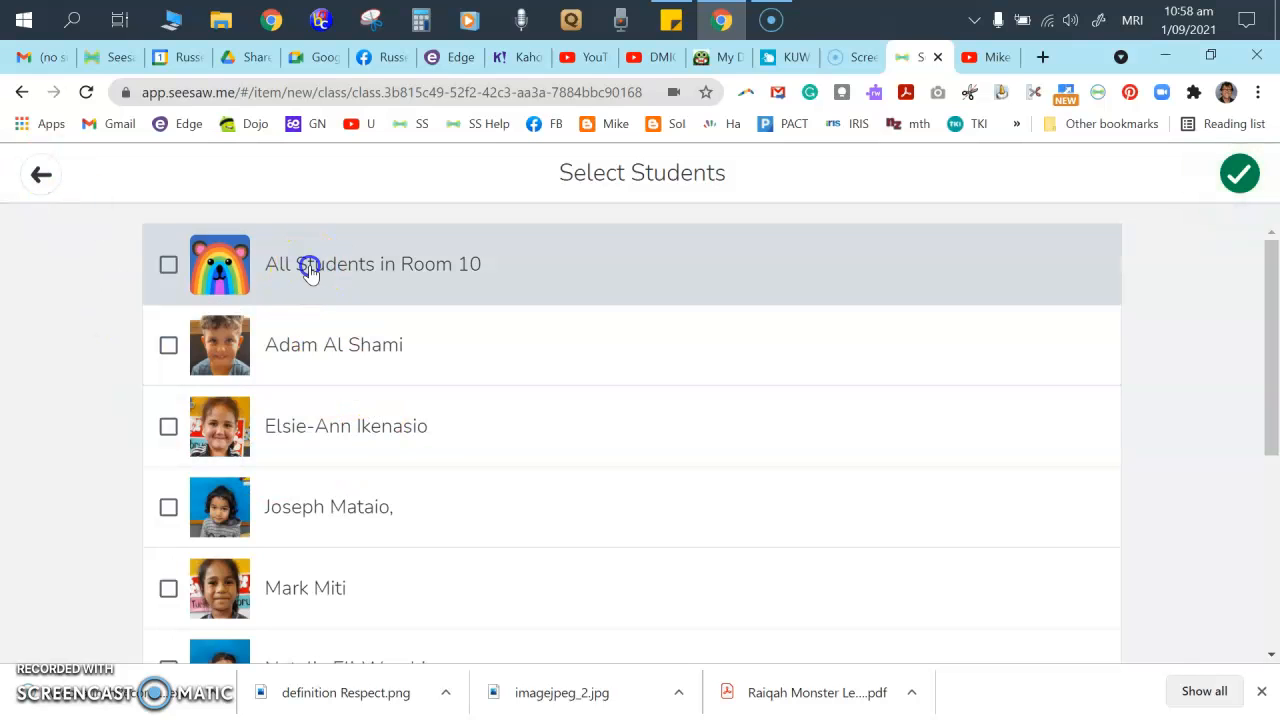
click(1228, 178)
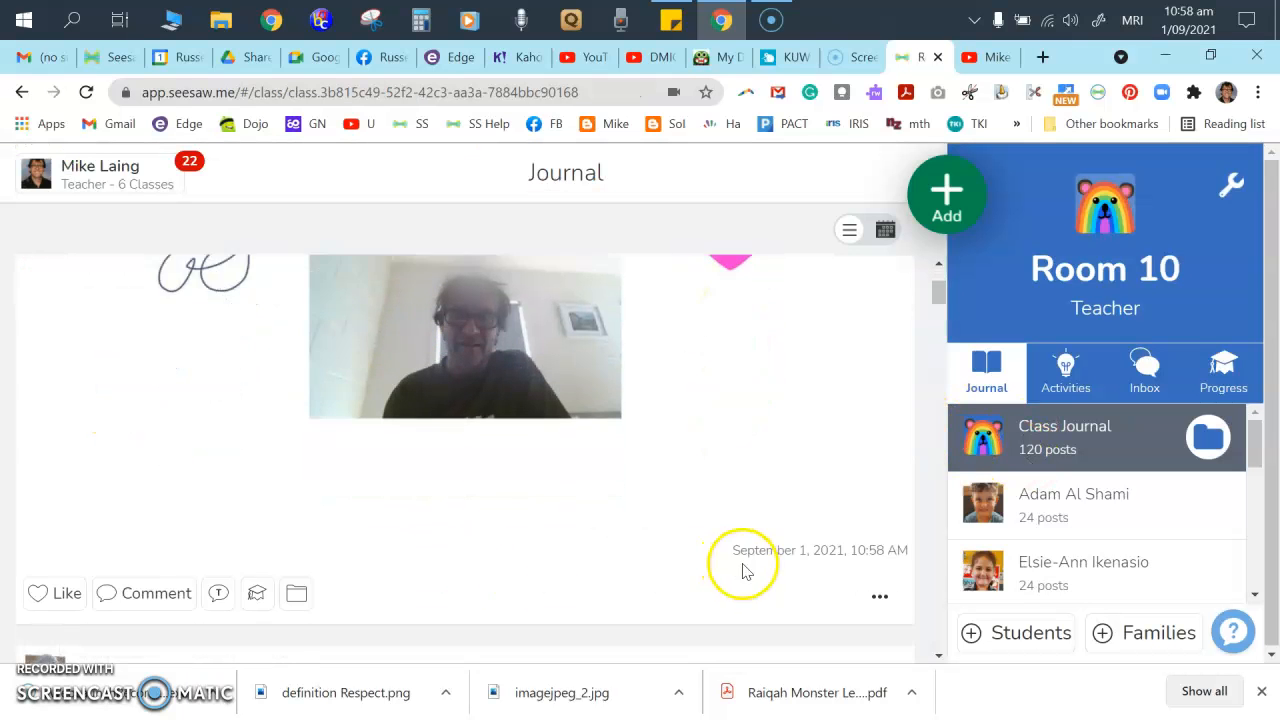
click(881, 580)
click(835, 185)
click(748, 514)
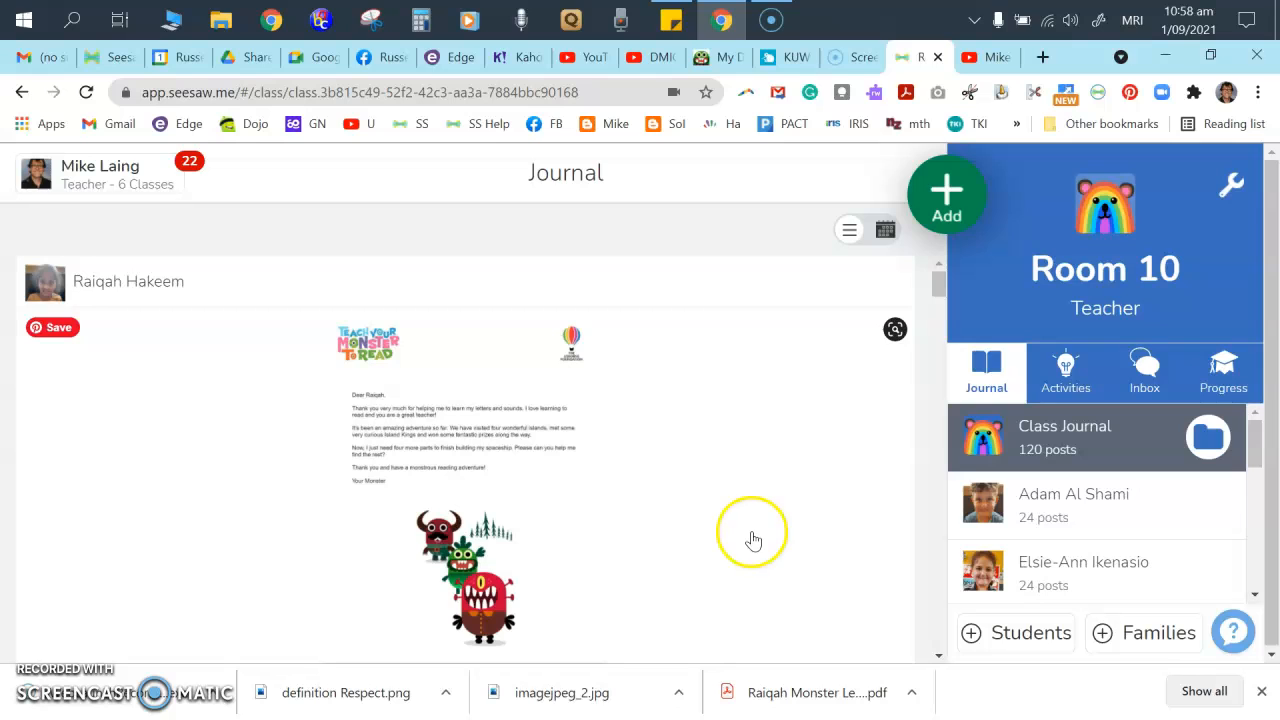
- Switch to Room 2 and copy the full text of the student's lockdown writing post
click(140, 170)
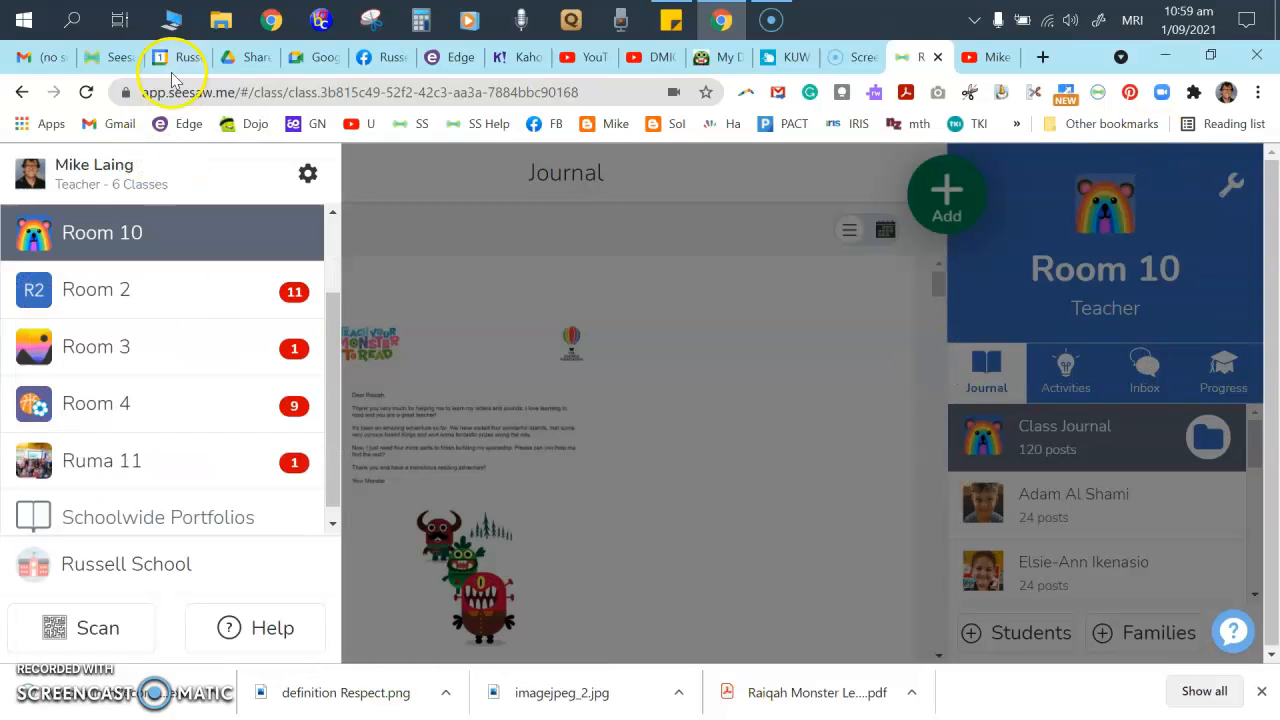
click(123, 286)
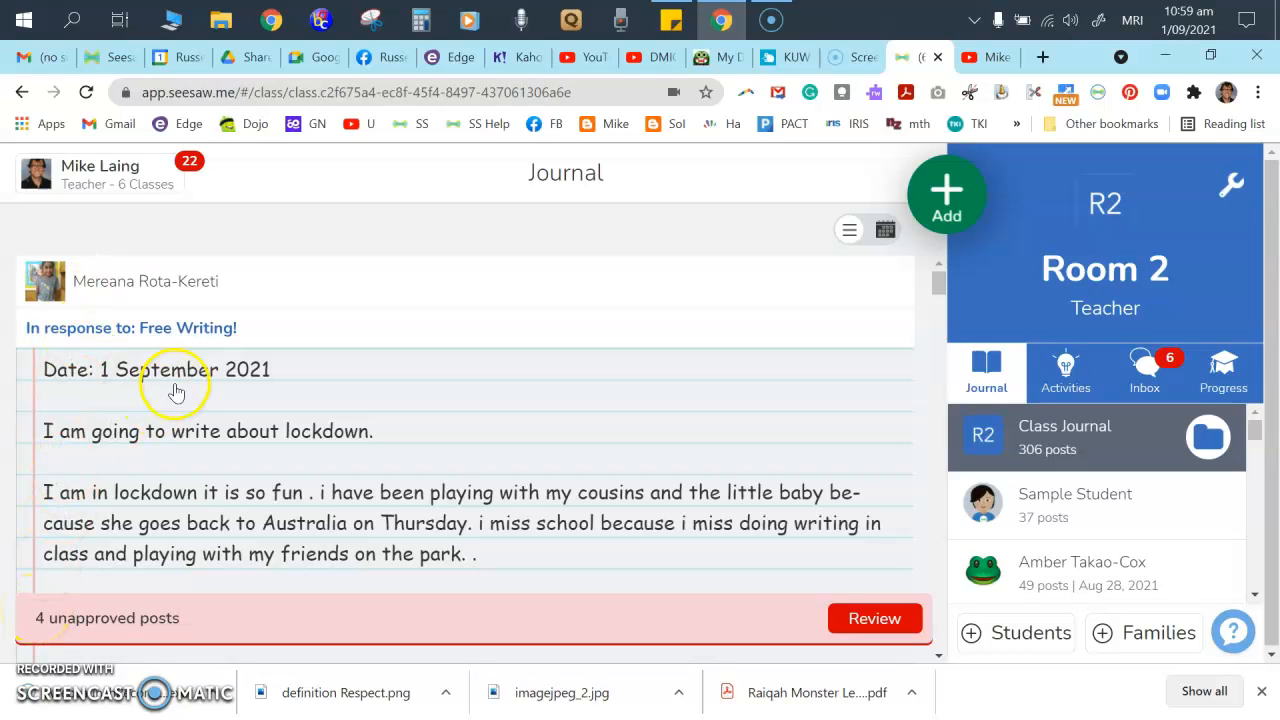
click(263, 420)
click(384, 494)
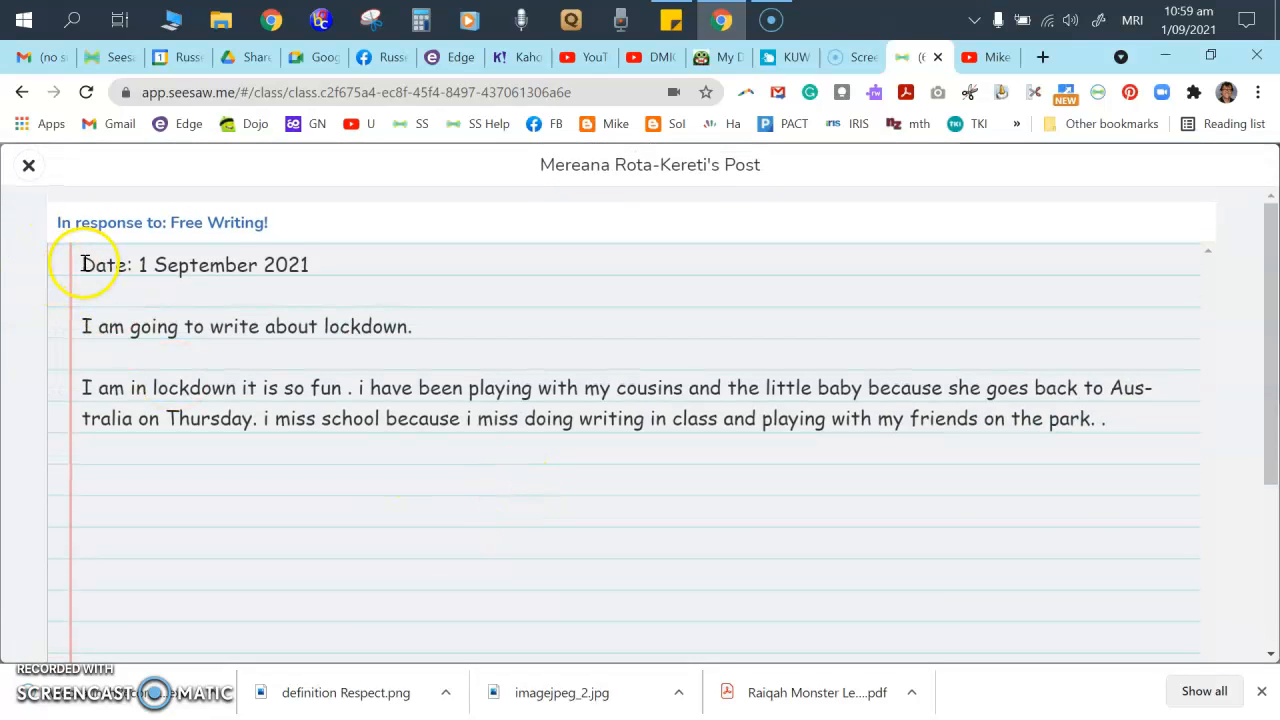
drag(1129, 420, 80, 264)
right_click(124, 328)
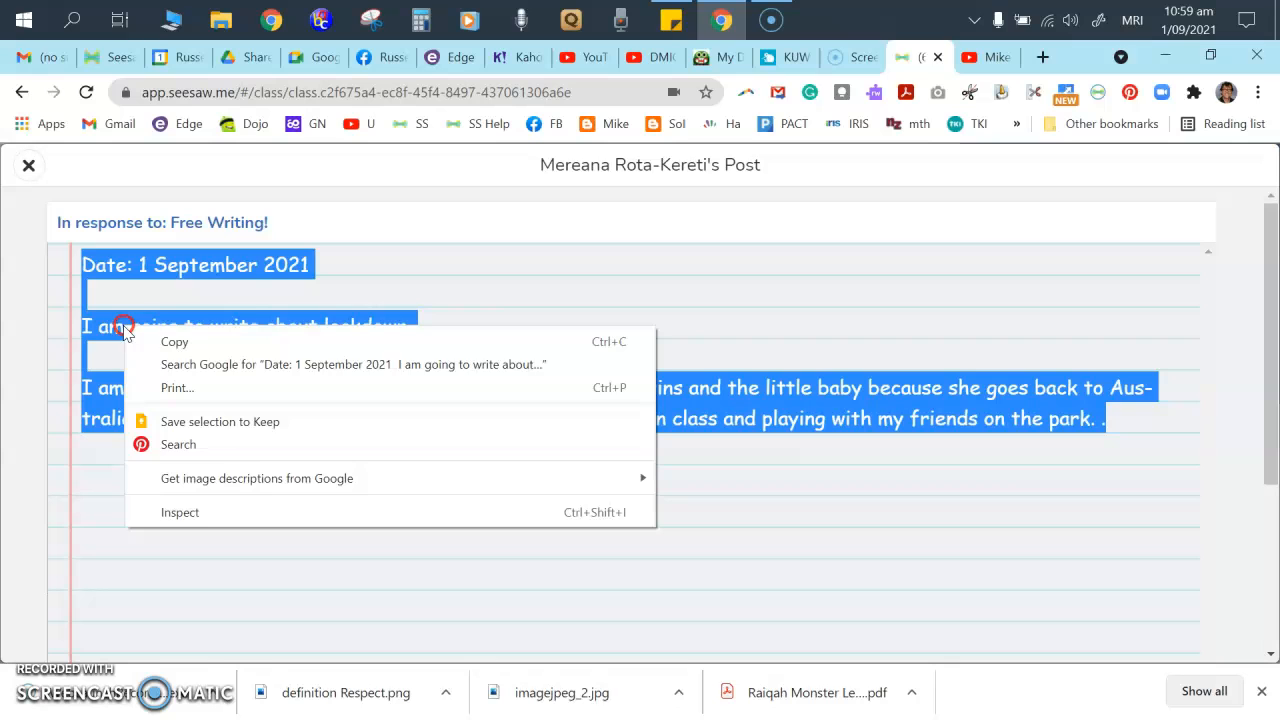
click(228, 340)
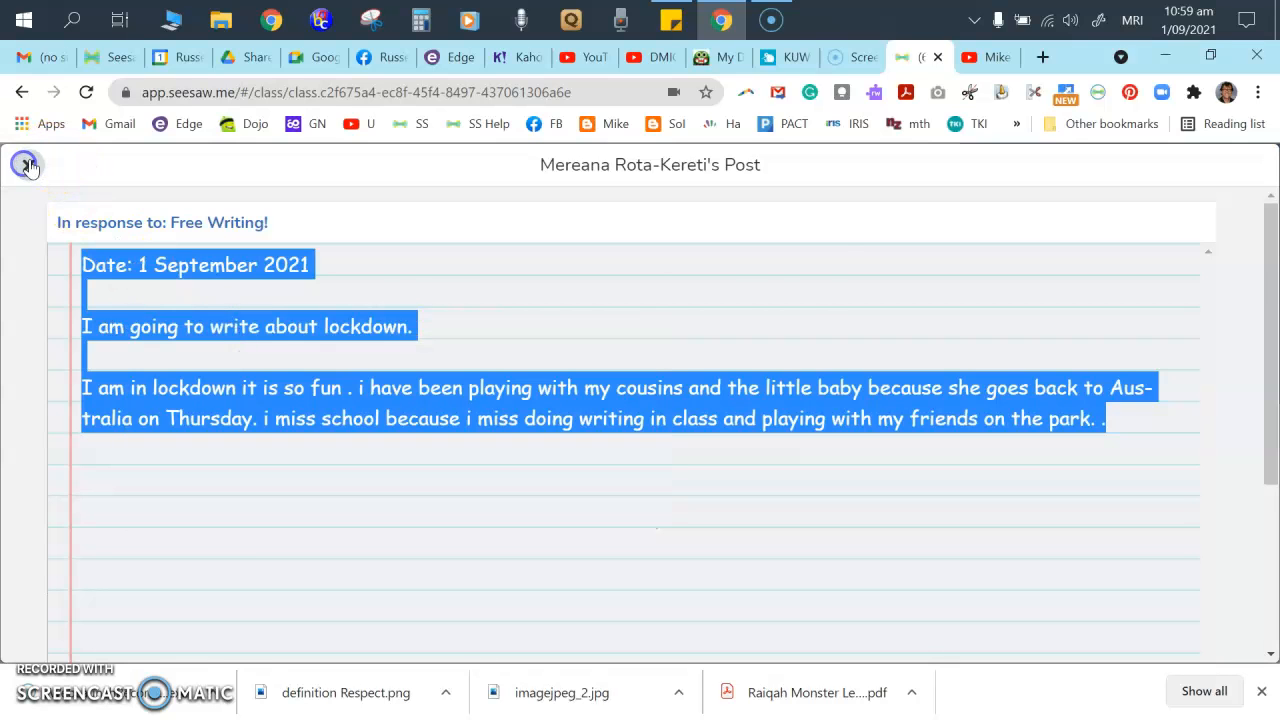
- Close the post, move on to Room 3, and bring up the Screencast-O-Matic page
click(27, 165)
click(88, 185)
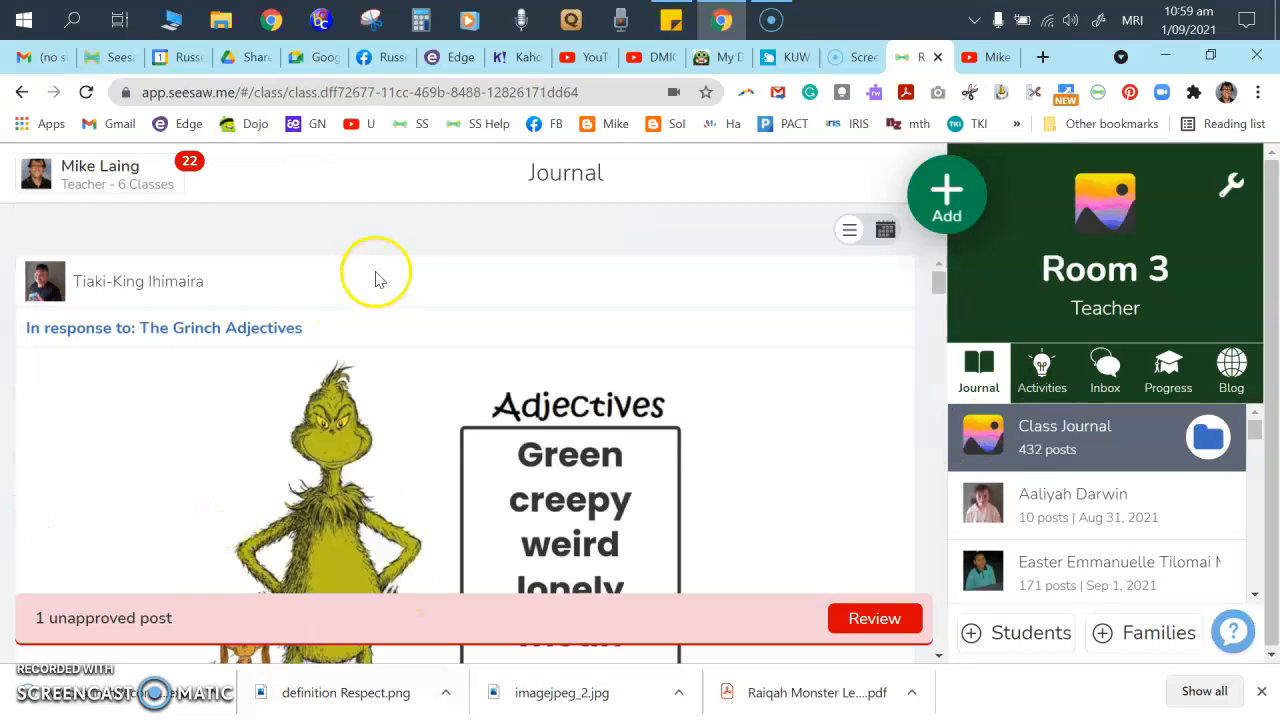
click(851, 60)
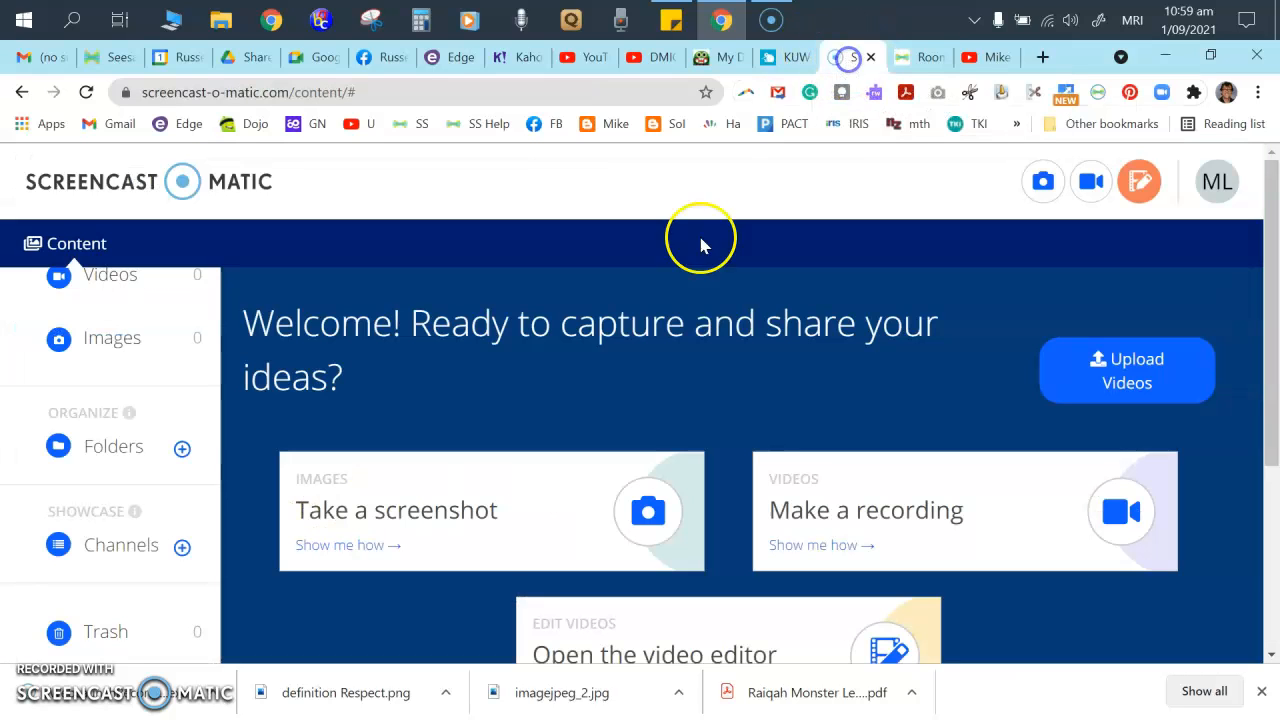